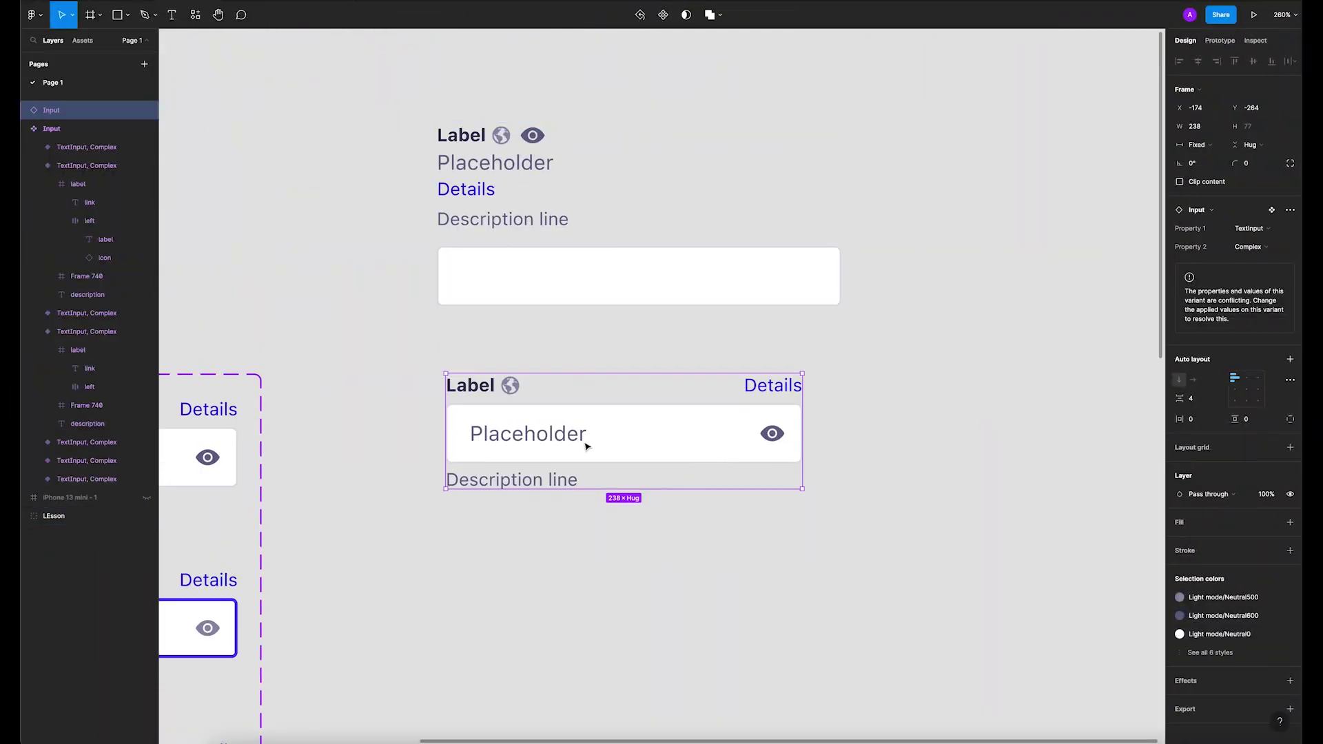
Step: Adjust both side edges of the example input component so it is 239 wide and starts at X -177
{"action": "mouse_move", "coordinate": [802, 443]}
{"action": "left_mouse_down"}
{"action": "mouse_move", "coordinate": [689, 444]}
{"action": "mouse_move", "coordinate": [802, 448]}
{"action": "left_mouse_up"}
{"action": "mouse_move", "coordinate": [444, 433]}
{"action": "left_mouse_down"}
{"action": "mouse_move", "coordinate": [493, 433]}
{"action": "mouse_move", "coordinate": [441, 432]}
{"action": "left_mouse_up"}
{"action": "left_click_drag", "start_coordinate": [804, 434], "coordinate": [798, 430]}
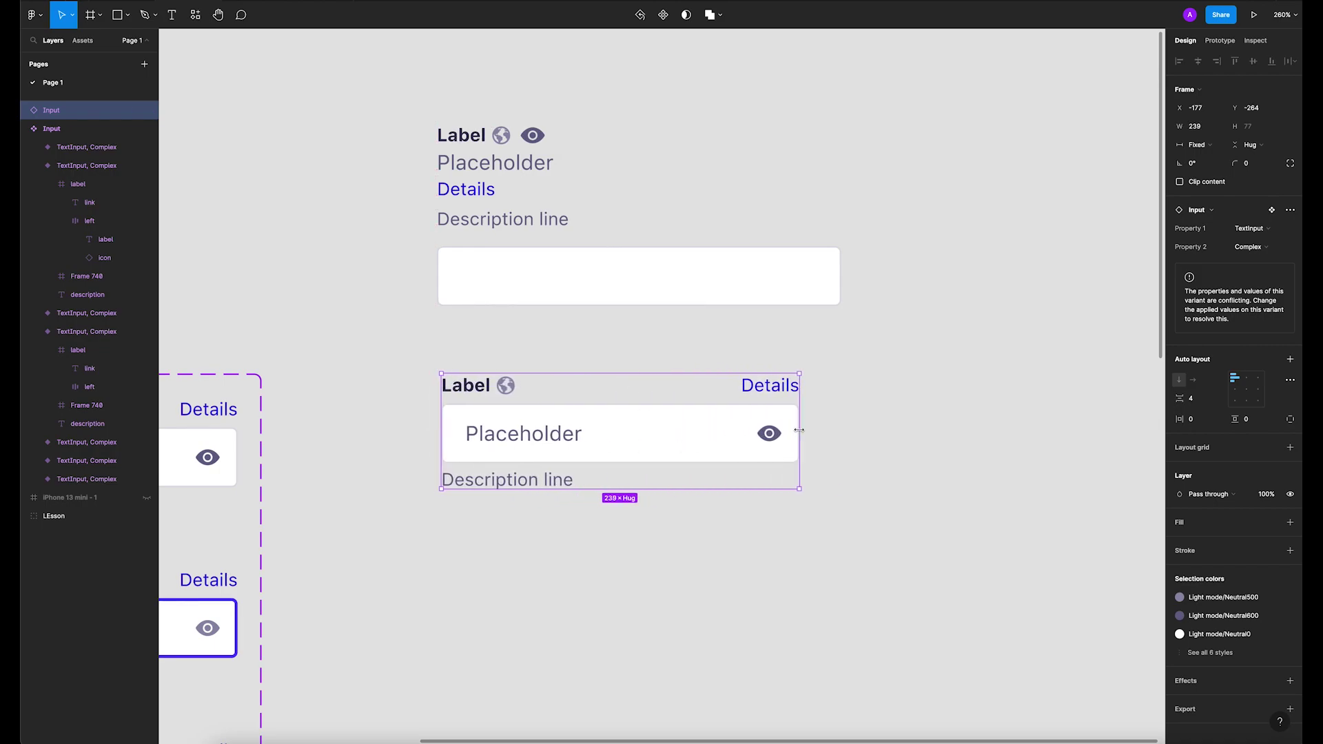
{"action": "left_click", "coordinate": [844, 432]}
Step: Move the group of loose input elements directly below the example input component and ungroup it
{"action": "scroll", "coordinate": [827, 424], "scroll_direction": "down", "scroll_amount": 3}
{"action": "scroll", "coordinate": [585, 262], "scroll_direction": "up", "scroll_amount": 2}
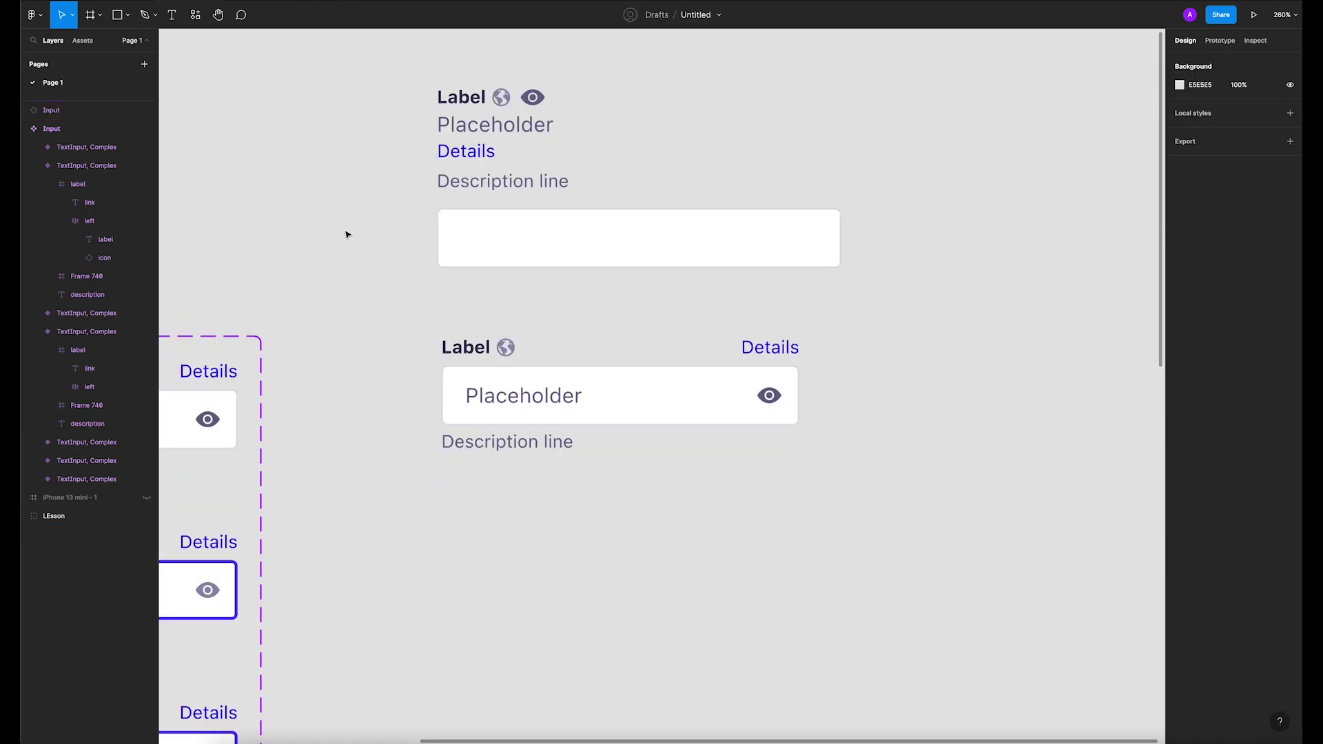
{"action": "scroll", "coordinate": [346, 234], "scroll_direction": "down", "scroll_amount": 3}
{"action": "scroll", "coordinate": [396, 294], "scroll_direction": "down", "scroll_amount": 2}
{"action": "scroll", "coordinate": [396, 295], "scroll_direction": "left", "scroll_amount": 2}
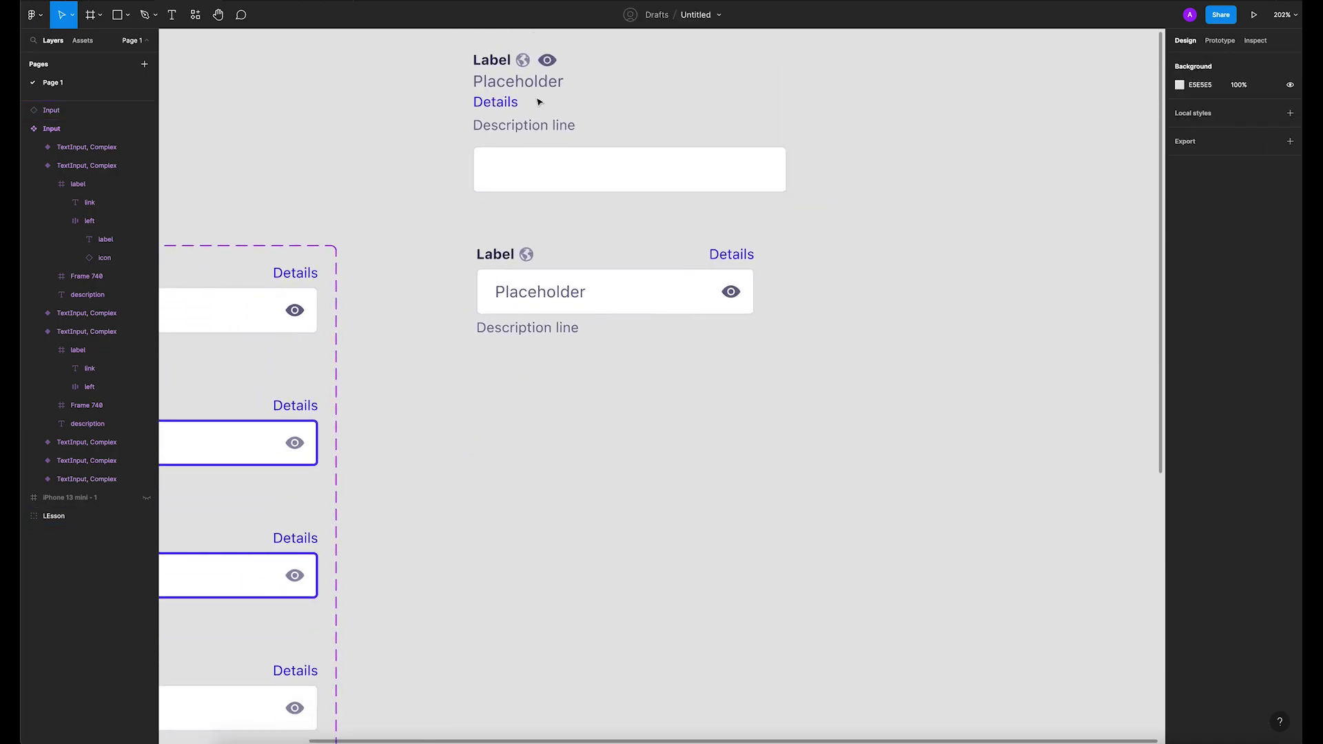
{"action": "left_click_drag", "start_coordinate": [523, 96], "coordinate": [531, 406]}
{"action": "scroll", "coordinate": [620, 445], "scroll_direction": "up", "scroll_amount": 2}
{"action": "scroll", "coordinate": [562, 218], "scroll_direction": "down", "scroll_amount": 1}
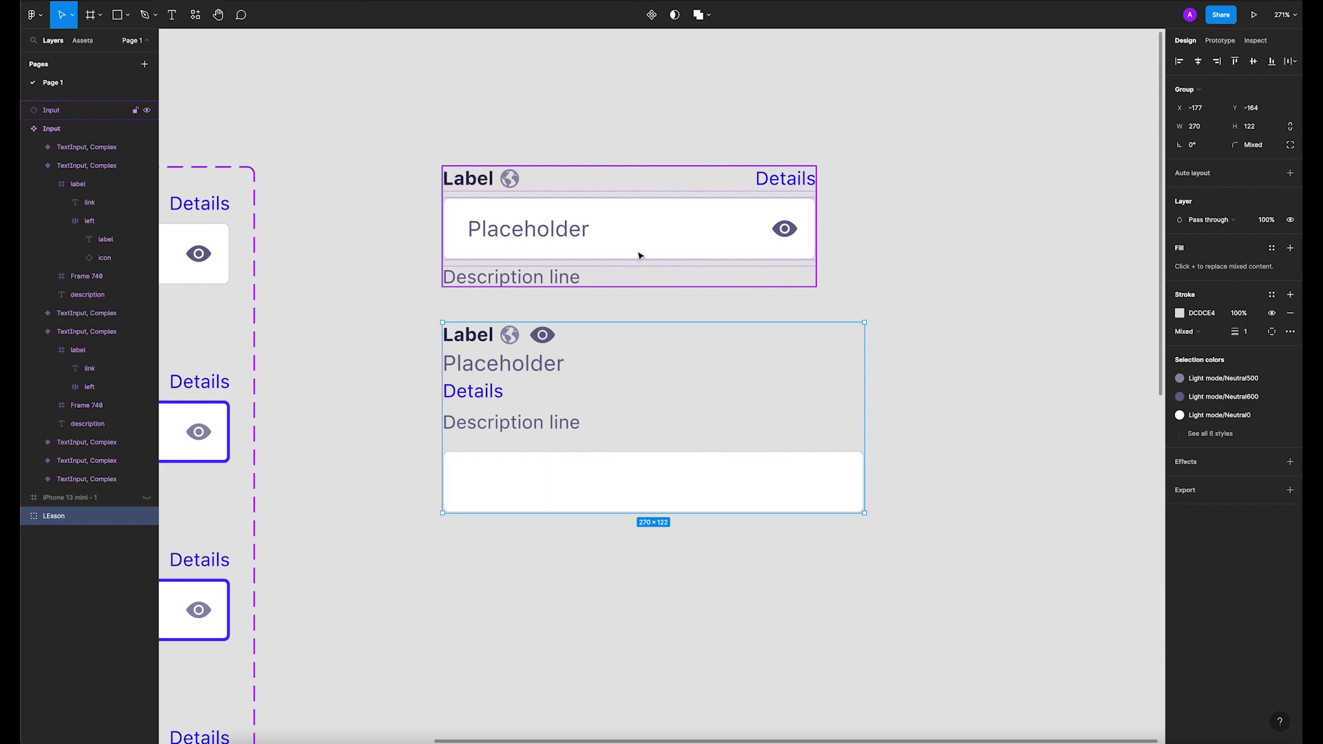
{"action": "right_click", "coordinate": [624, 373]}
{"action": "left_click", "coordinate": [651, 518]}
{"action": "left_click", "coordinate": [674, 597]}
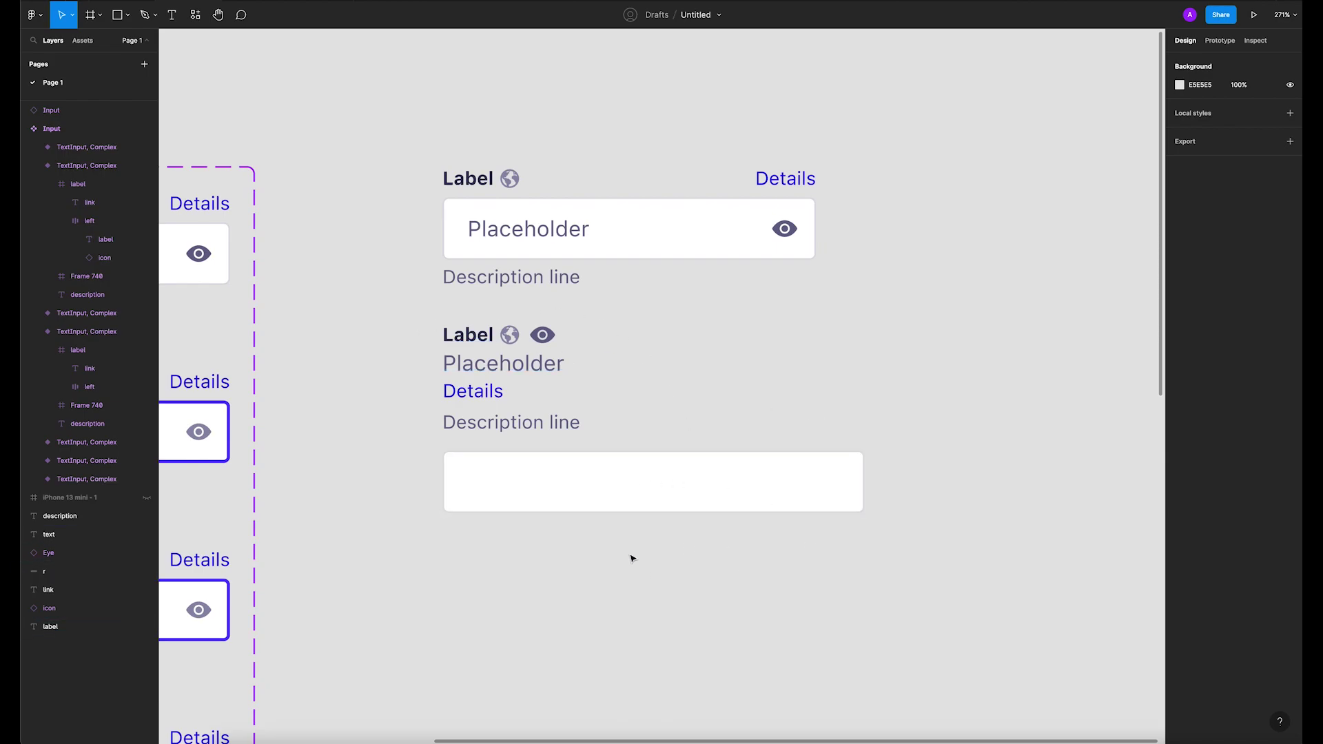
Step: Move the loose Placeholder, Details and Description line texts out to the right of the empty white box
{"action": "left_click_drag", "start_coordinate": [625, 558], "coordinate": [613, 521]}
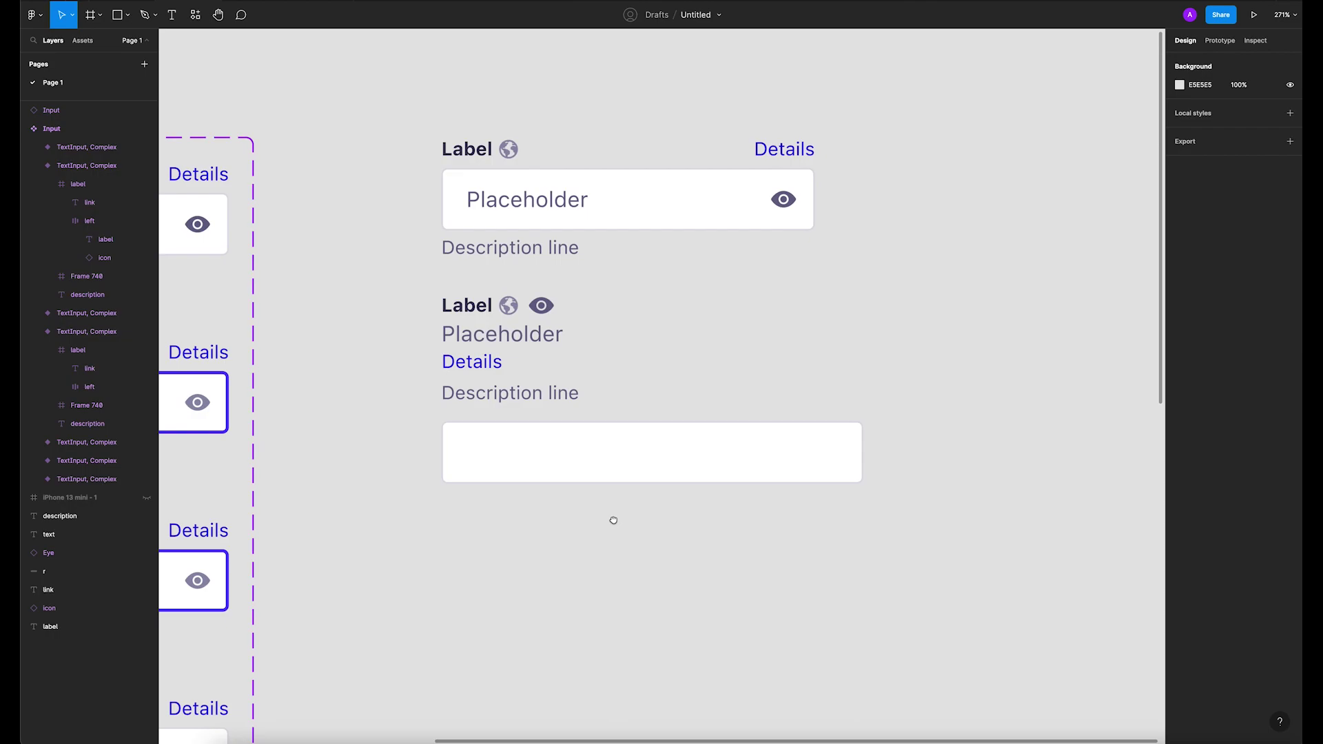
{"action": "left_click_drag", "start_coordinate": [419, 322], "coordinate": [611, 406]}
{"action": "left_click_drag", "start_coordinate": [477, 364], "coordinate": [926, 338]}
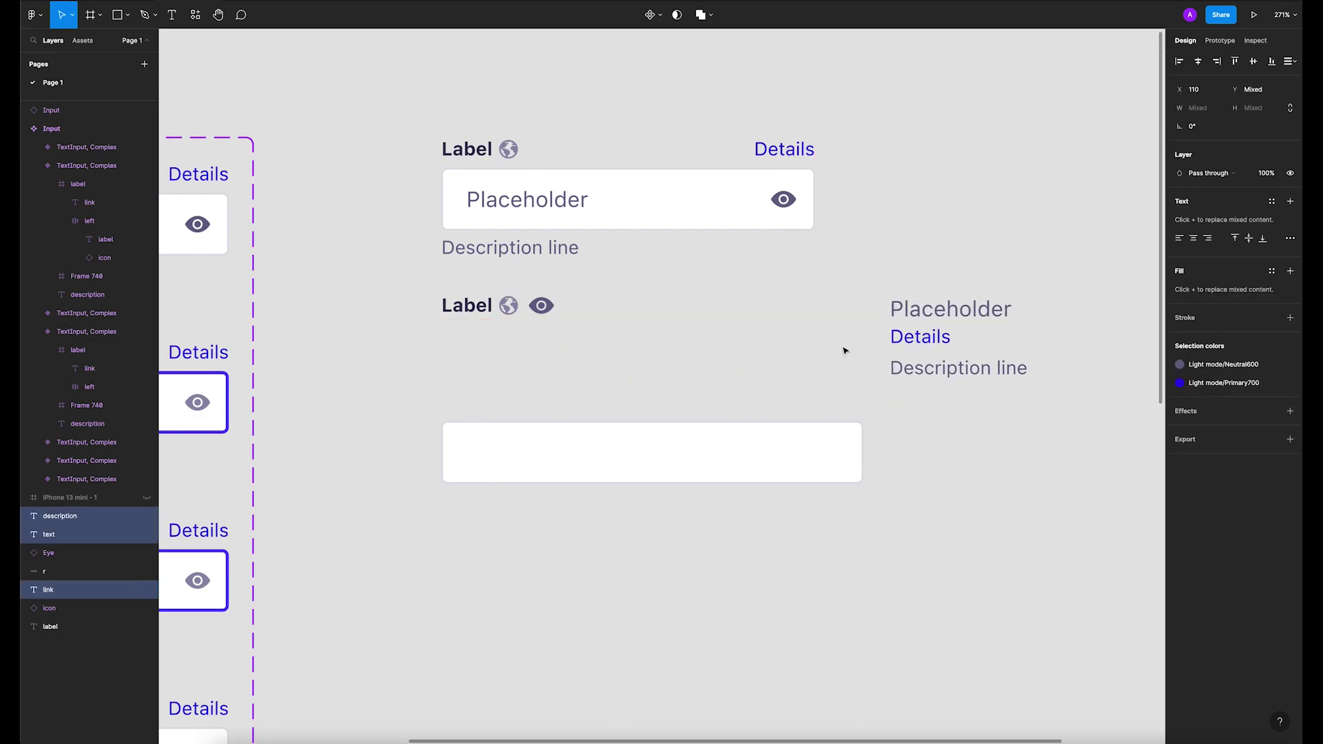
Step: Move the loose label and earth icon just above the white box and combine them with auto layout
{"action": "left_click", "coordinate": [492, 321]}
{"action": "left_click_drag", "start_coordinate": [406, 295], "coordinate": [482, 411]}
{"action": "left_click", "coordinate": [510, 416]}
{"action": "left_click_drag", "start_coordinate": [416, 384], "coordinate": [579, 420]}
{"action": "right_click", "coordinate": [489, 398]}
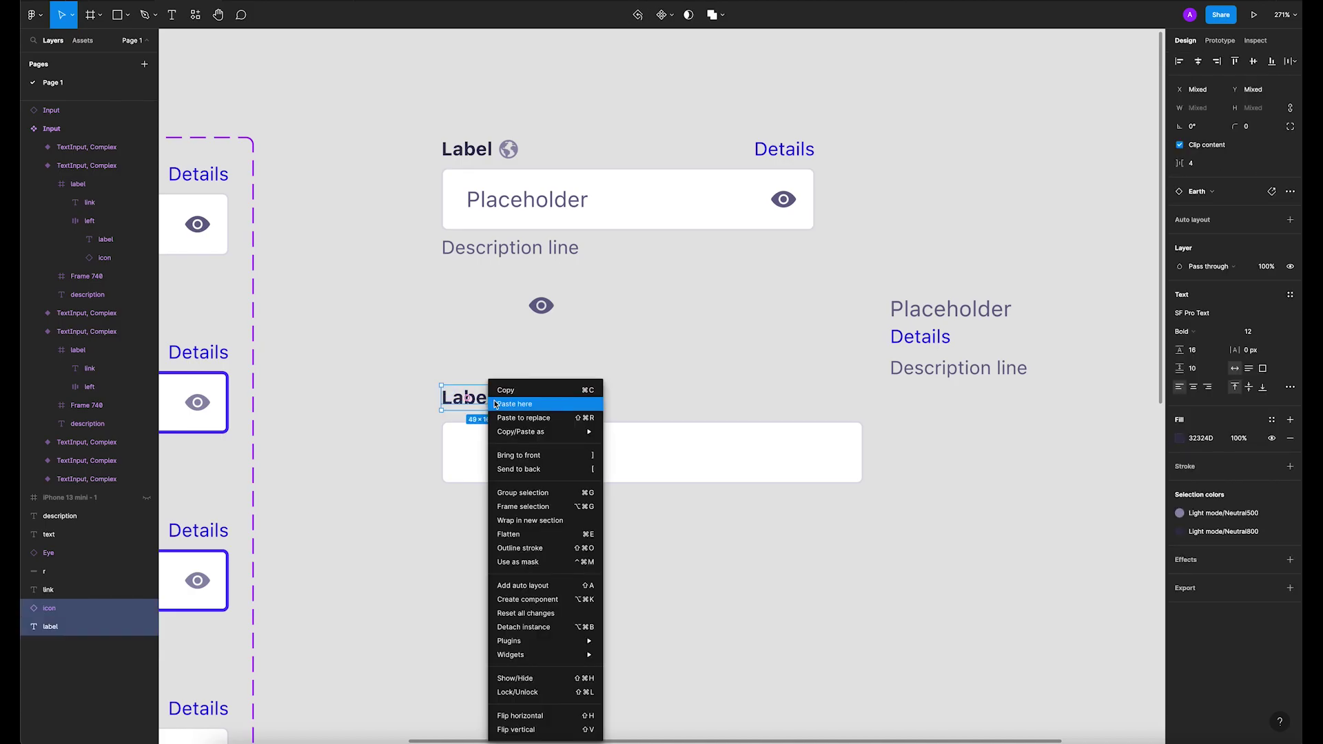
{"action": "left_click", "coordinate": [533, 587]}
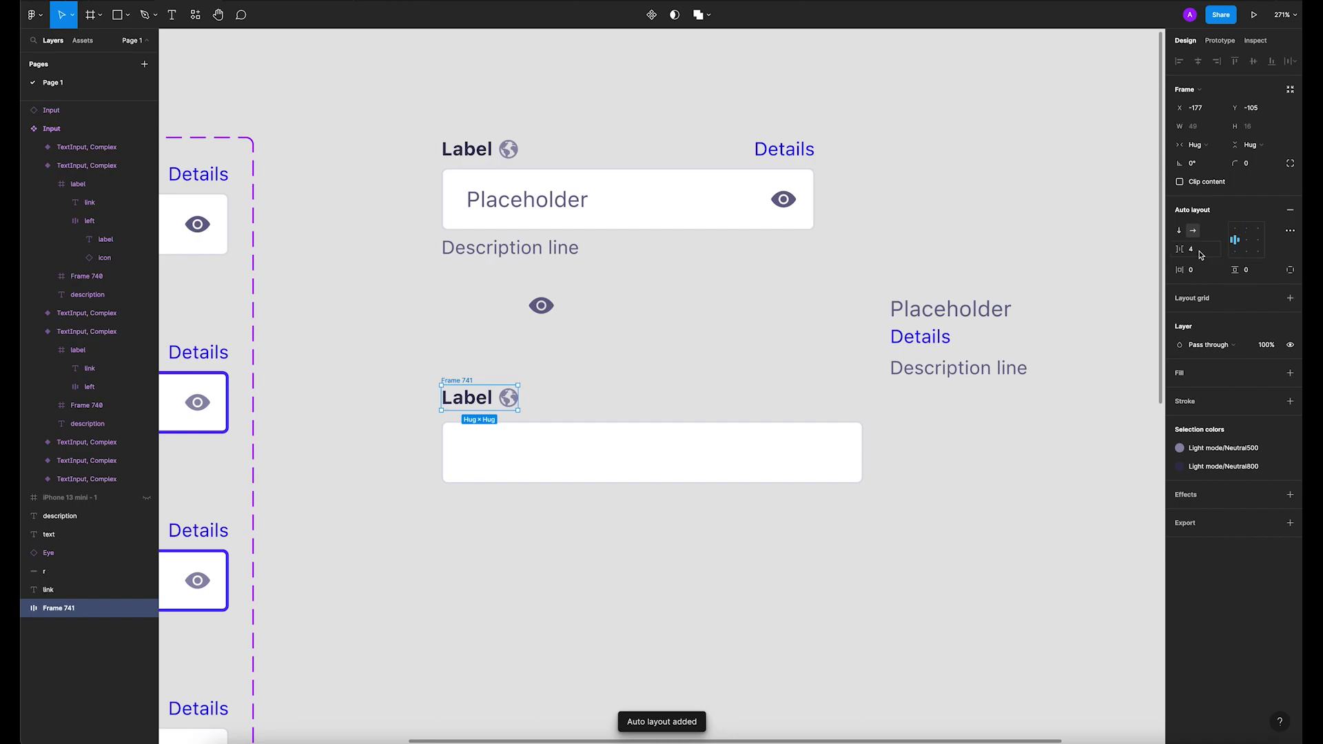
Step: Rename the label and icon auto layout frame to "lable" and shift it slightly to X -175
{"action": "left_click", "coordinate": [497, 375]}
{"action": "left_click", "coordinate": [458, 378]}
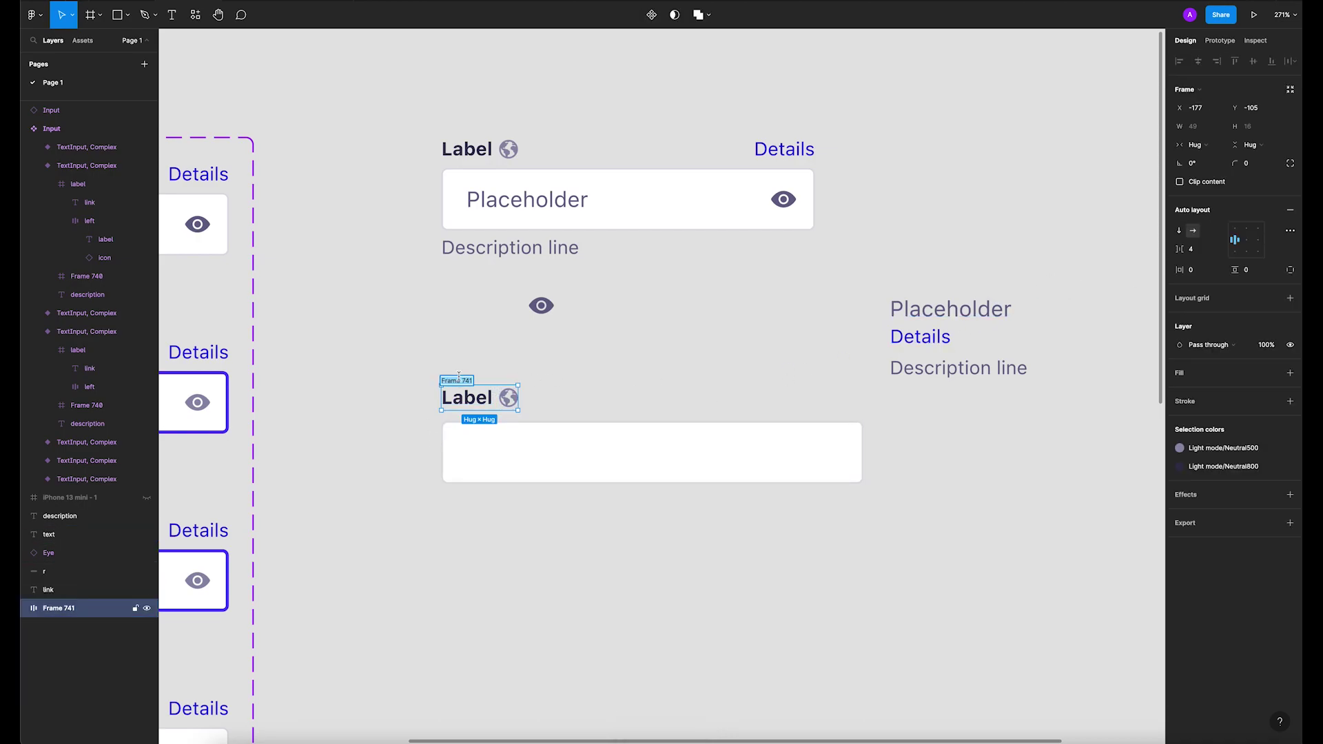
{"action": "double_click", "coordinate": [458, 377]}
{"action": "type", "text": "L"}
{"action": "left_click", "coordinate": [480, 370]}
{"action": "left_click", "coordinate": [451, 381]}
{"action": "left_click_drag", "start_coordinate": [451, 383], "coordinate": [455, 386]}
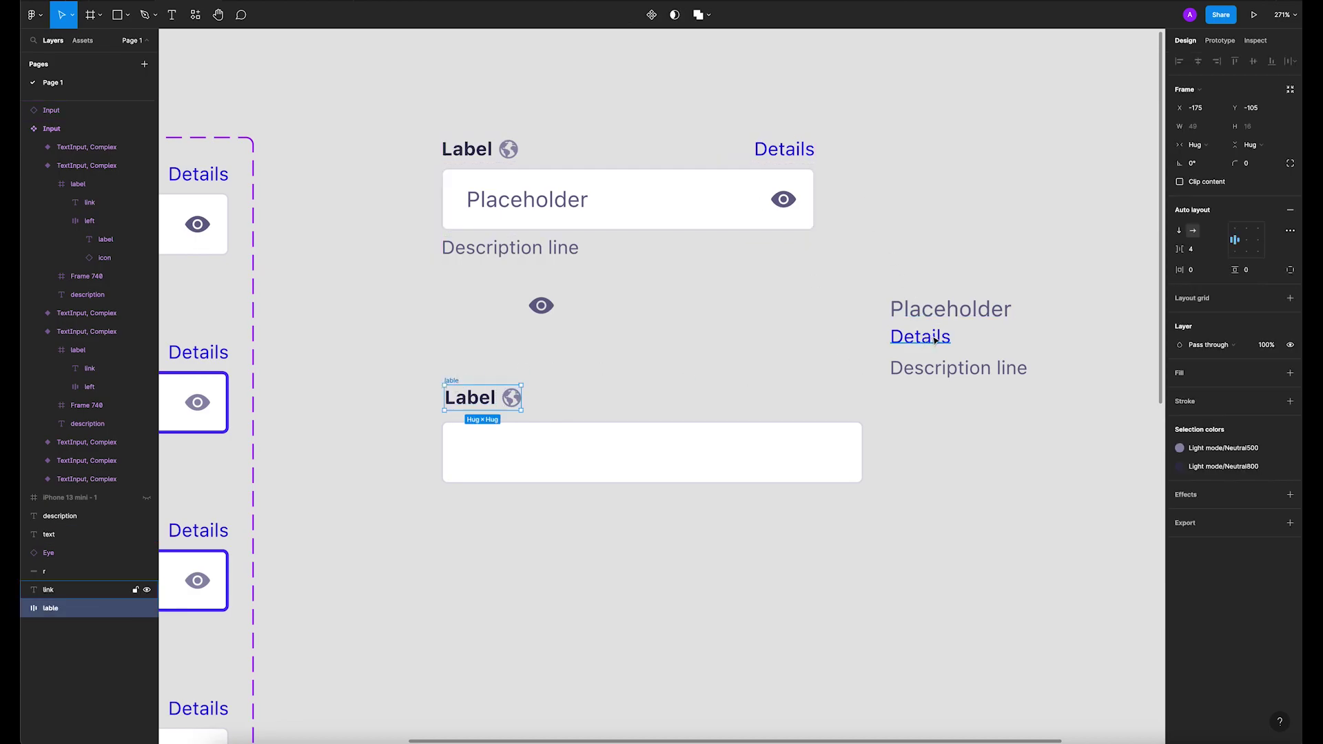
Step: Place the Details link above the right end of the white box and frame it together with the lable frame
{"action": "left_click_drag", "start_coordinate": [926, 342], "coordinate": [842, 407]}
{"action": "left_click", "coordinate": [611, 372]}
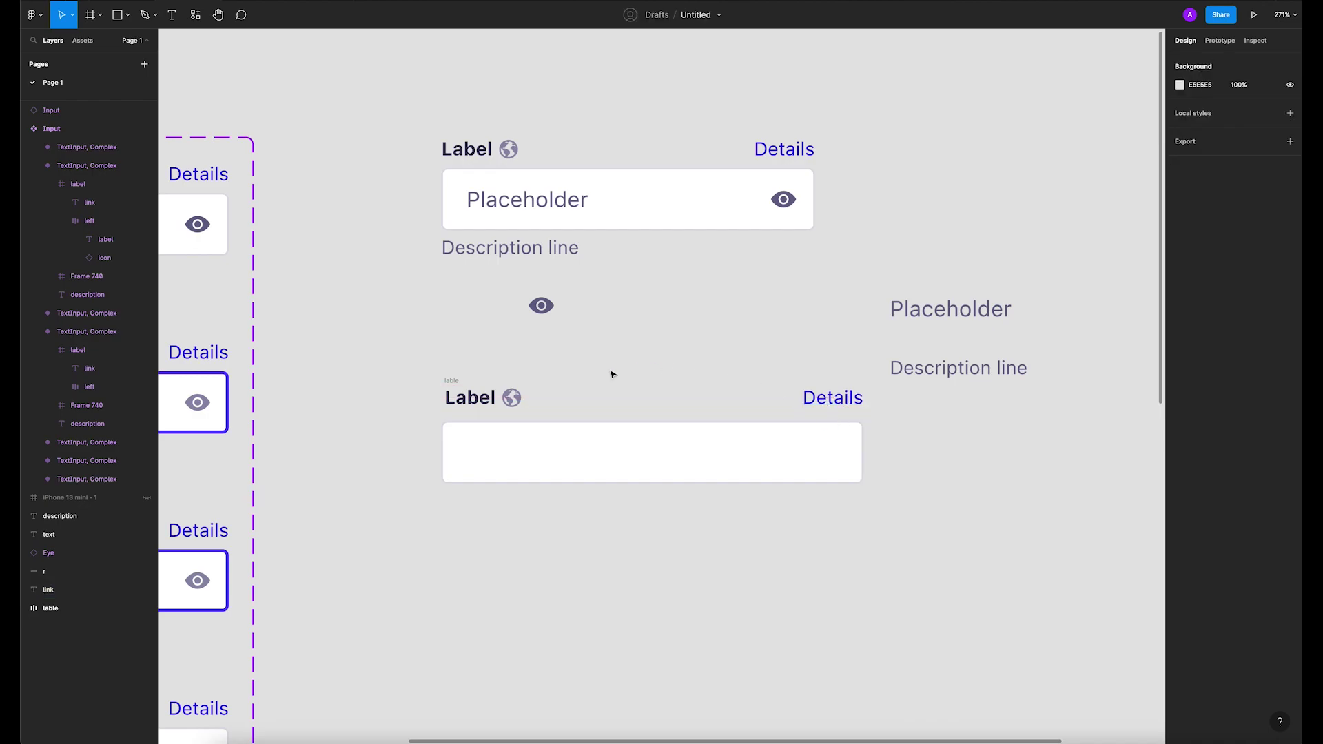
{"action": "left_click", "coordinate": [449, 383]}
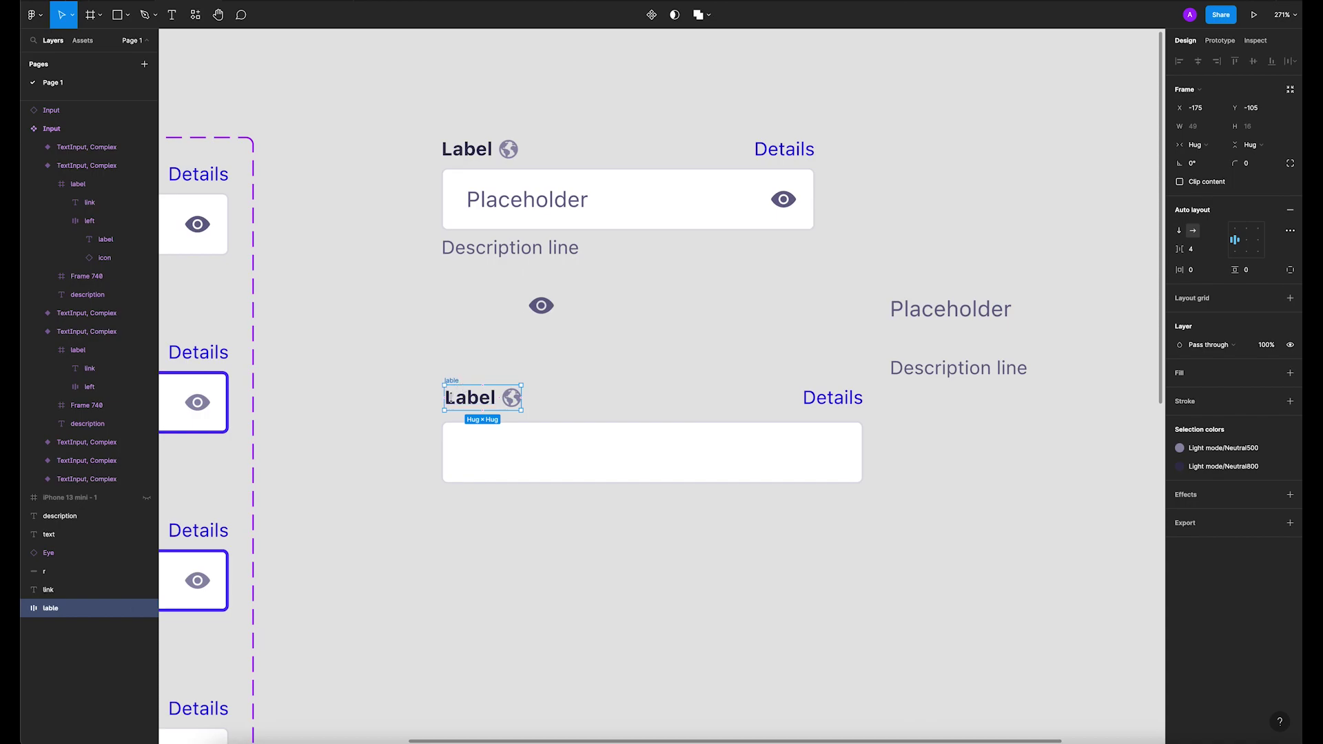
{"action": "left_click", "coordinate": [830, 405], "text": "shift"}
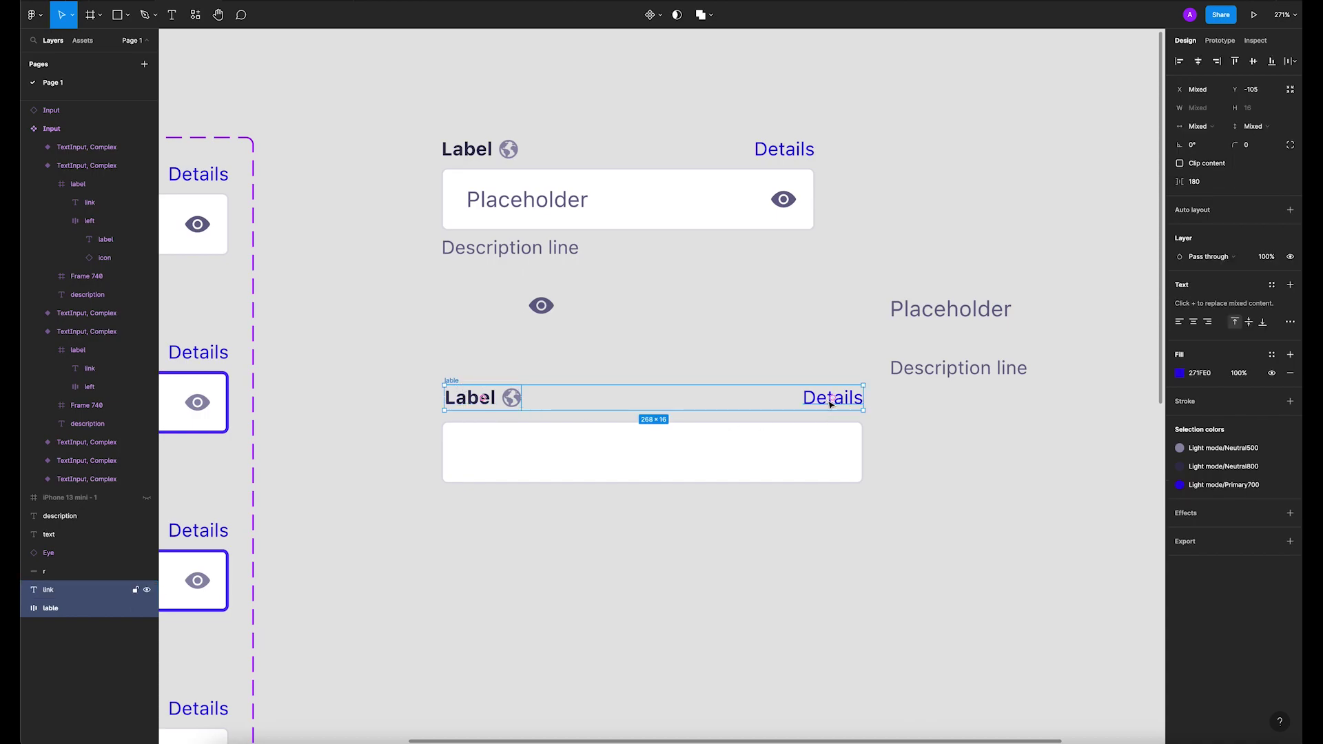
{"action": "right_click", "coordinate": [794, 399]}
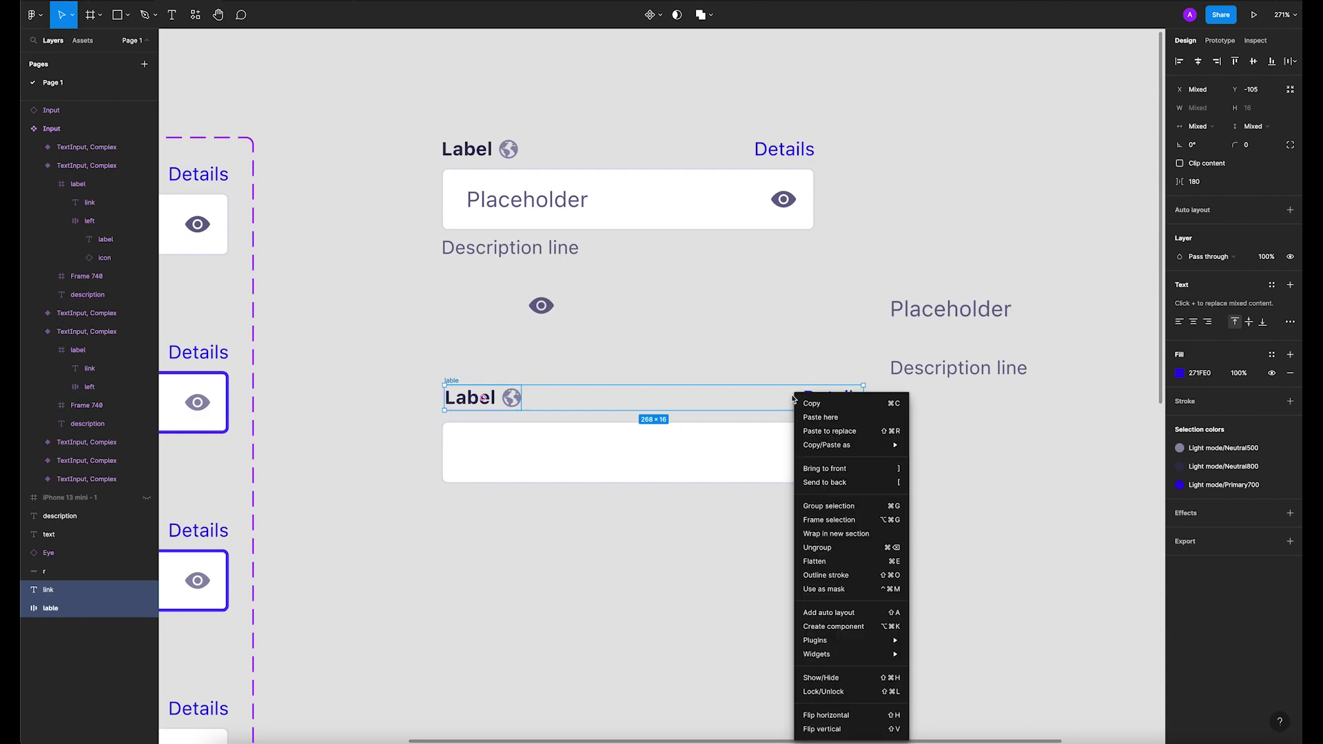
{"action": "left_click", "coordinate": [837, 524]}
{"action": "left_click", "coordinate": [502, 367]}
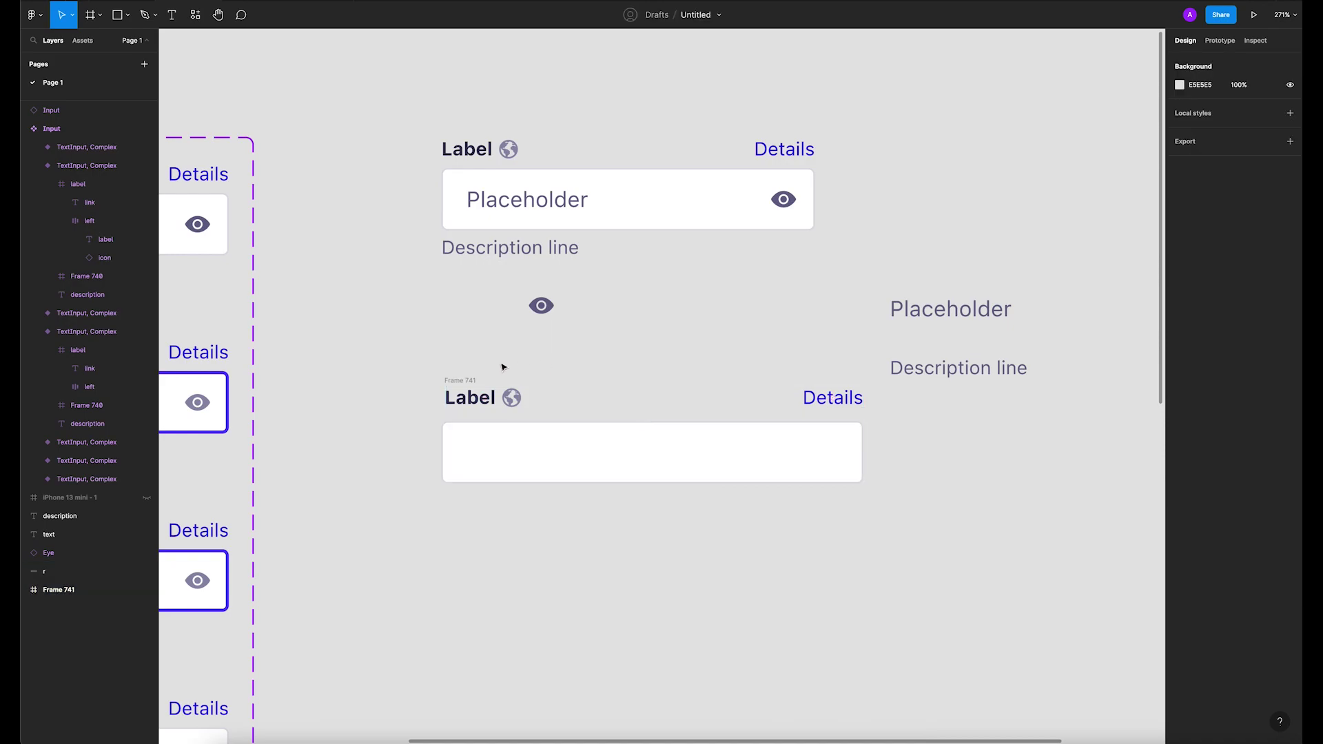
Step: Rename the new frame around the label row and Details link to "Top"
{"action": "left_click", "coordinate": [449, 381]}
{"action": "left_click", "coordinate": [452, 375]}
{"action": "double_click", "coordinate": [449, 380]}
{"action": "type", "text": "Top"}
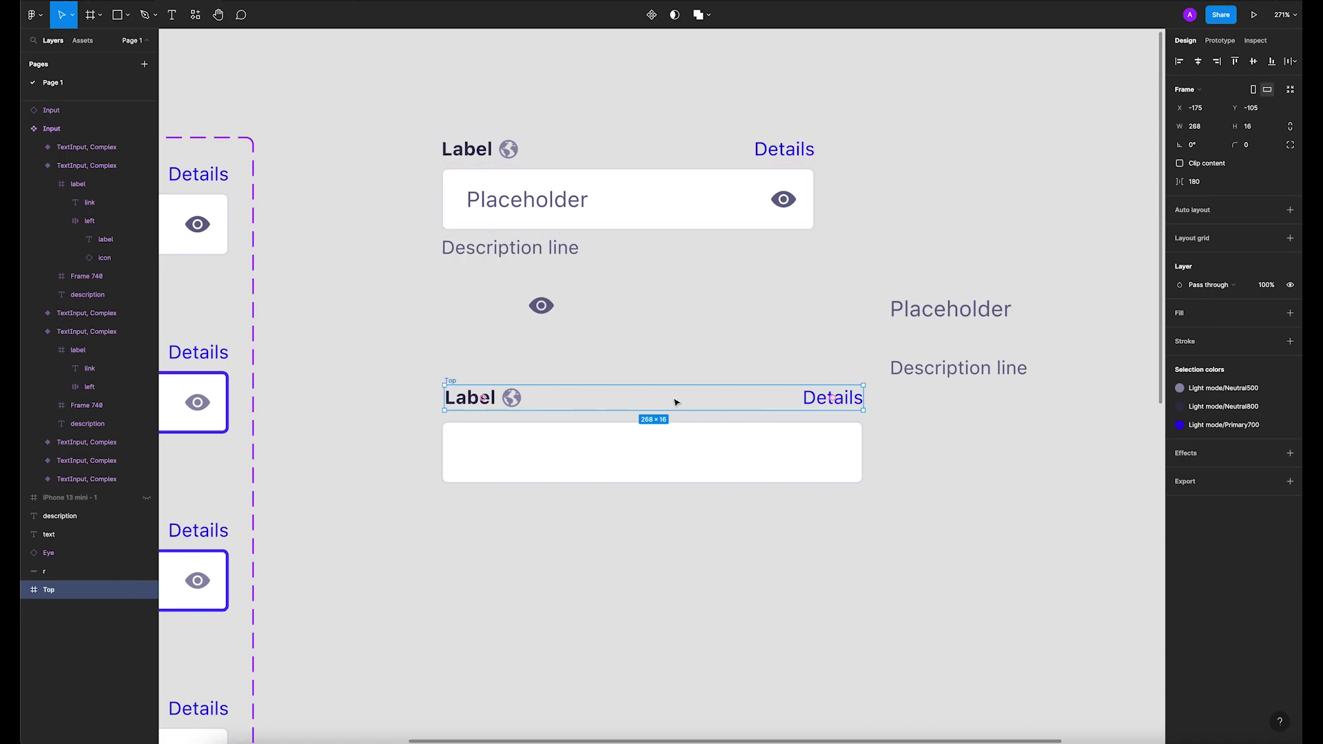
{"action": "left_click", "coordinate": [896, 332]}
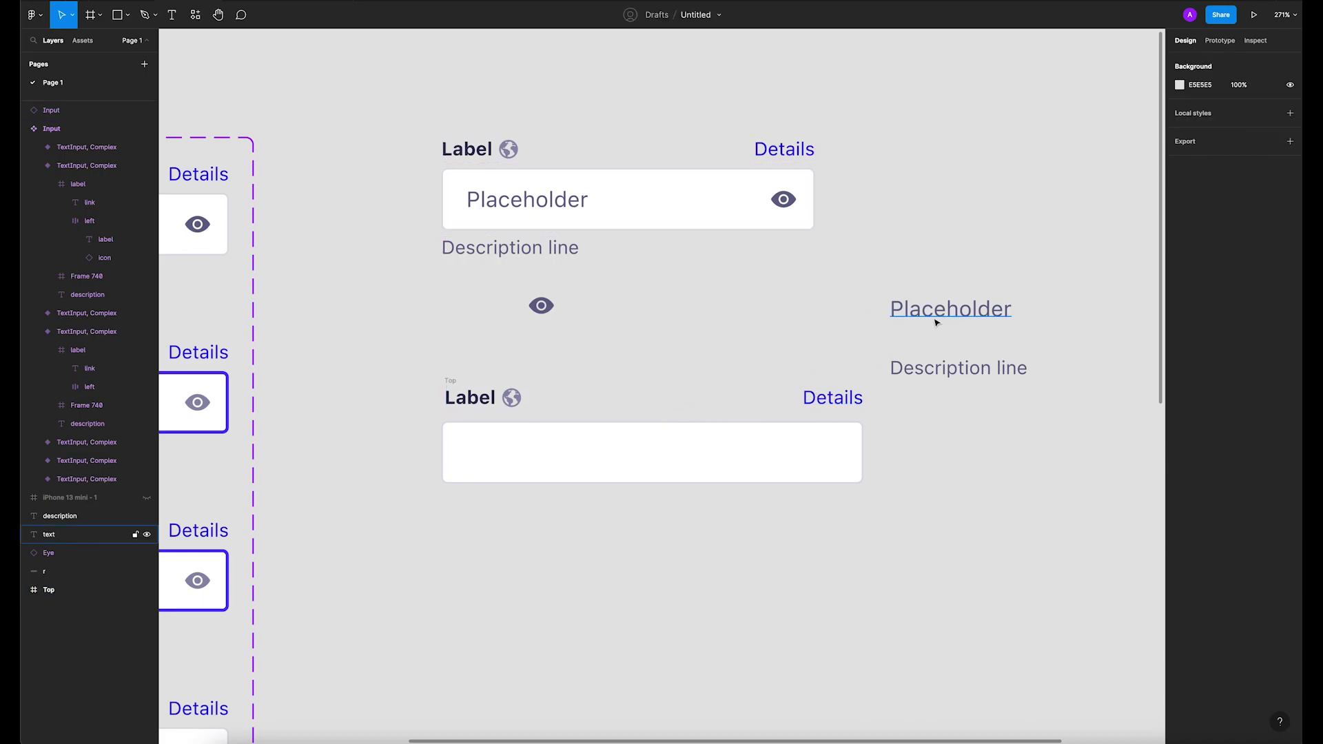
Step: Place the Placeholder text inside the white box, 12 px from its left edge and 10 px from top and bottom
{"action": "left_click", "coordinate": [923, 316]}
{"action": "left_click_drag", "start_coordinate": [975, 313], "coordinate": [549, 456]}
{"action": "key", "text": "alt"}
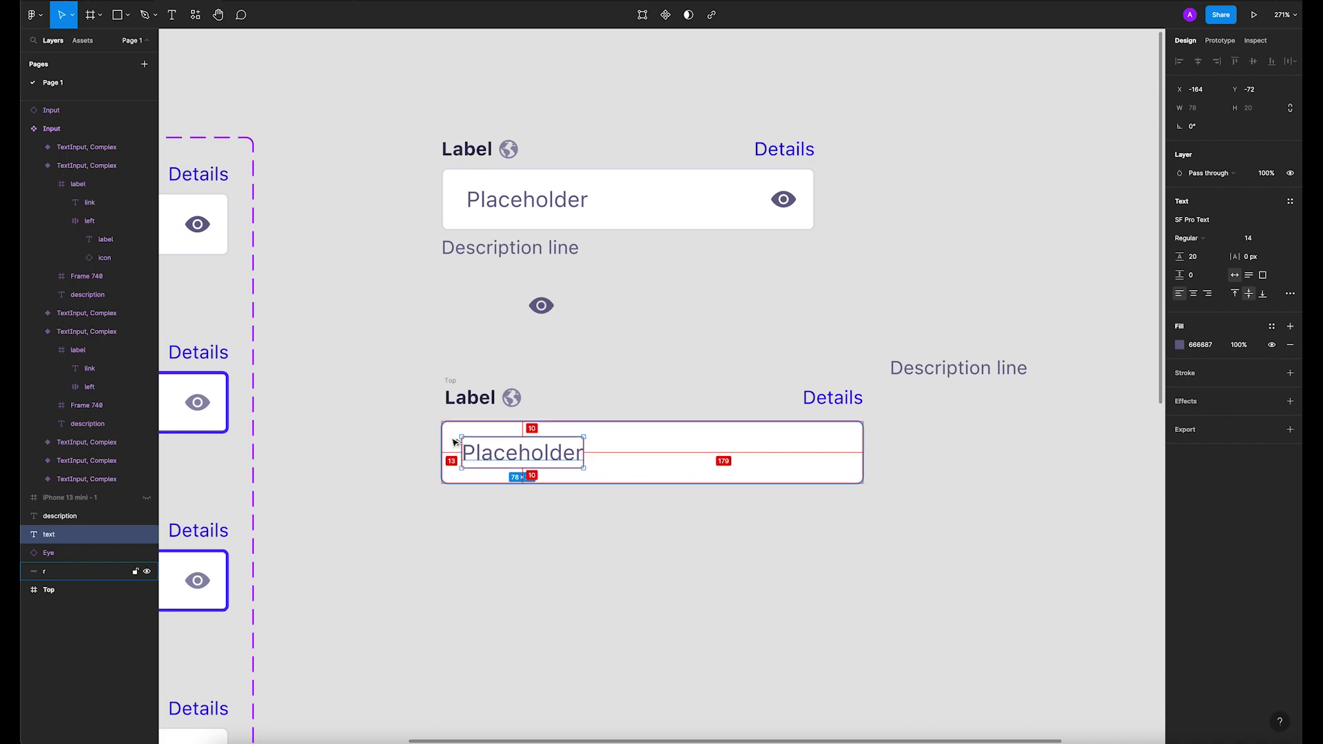
{"action": "key", "text": "Left"}
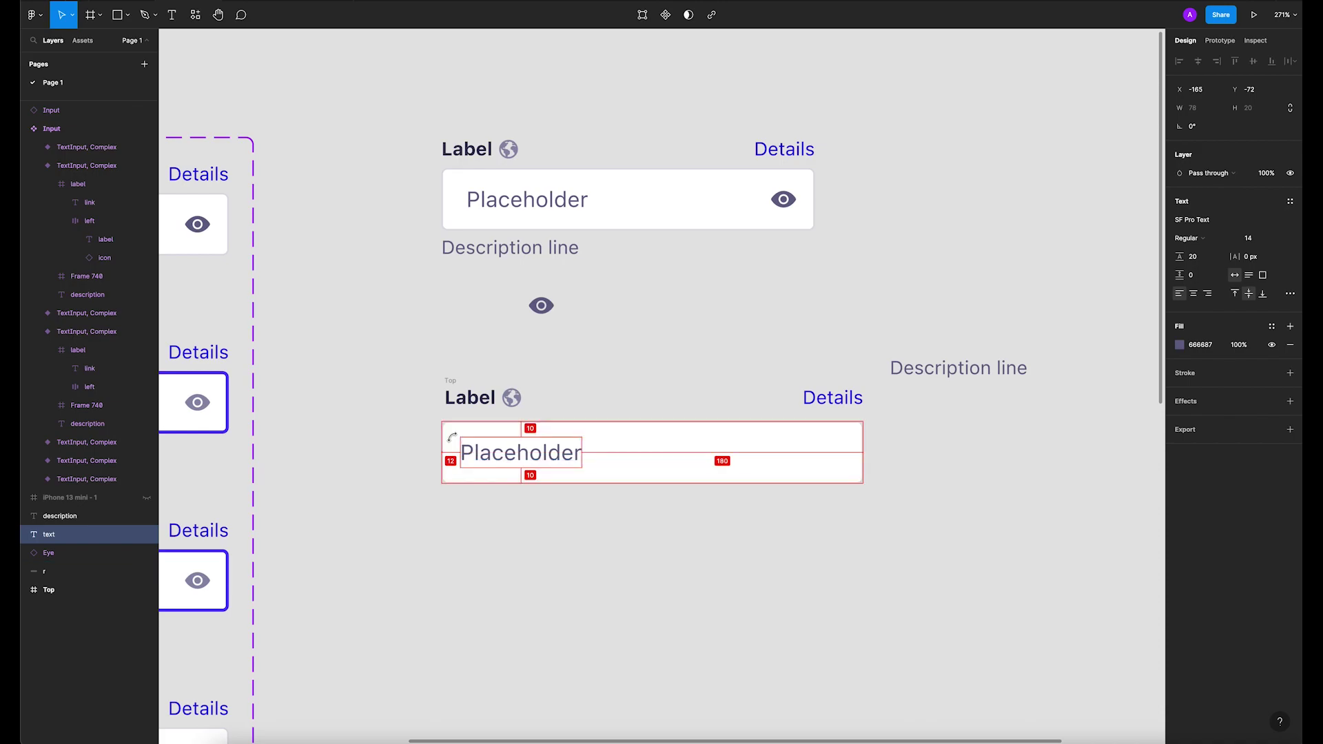
{"action": "left_click", "coordinate": [902, 319]}
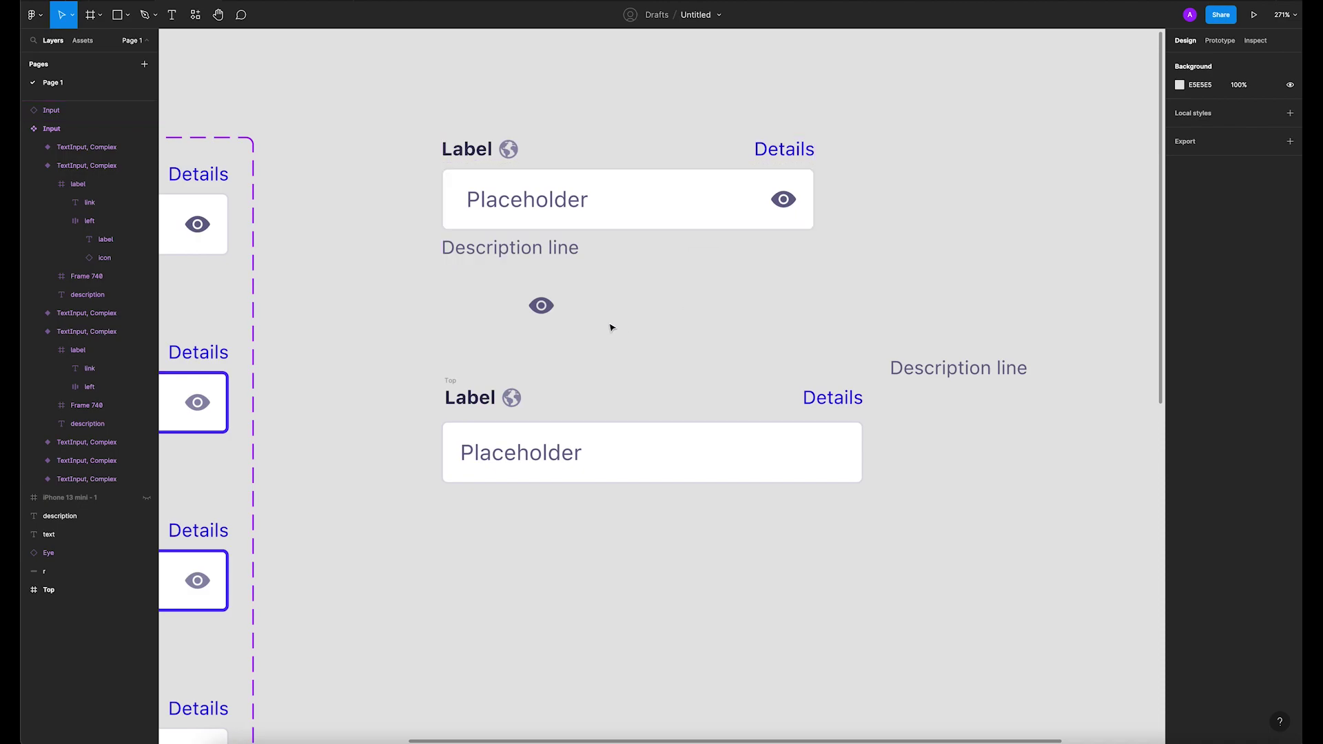
Step: Place the eye icon inside the right end of the white box at X 65, Y -70
{"action": "left_click_drag", "start_coordinate": [536, 308], "coordinate": [825, 455]}
{"action": "left_click", "coordinate": [833, 532]}
{"action": "left_click", "coordinate": [830, 452]}
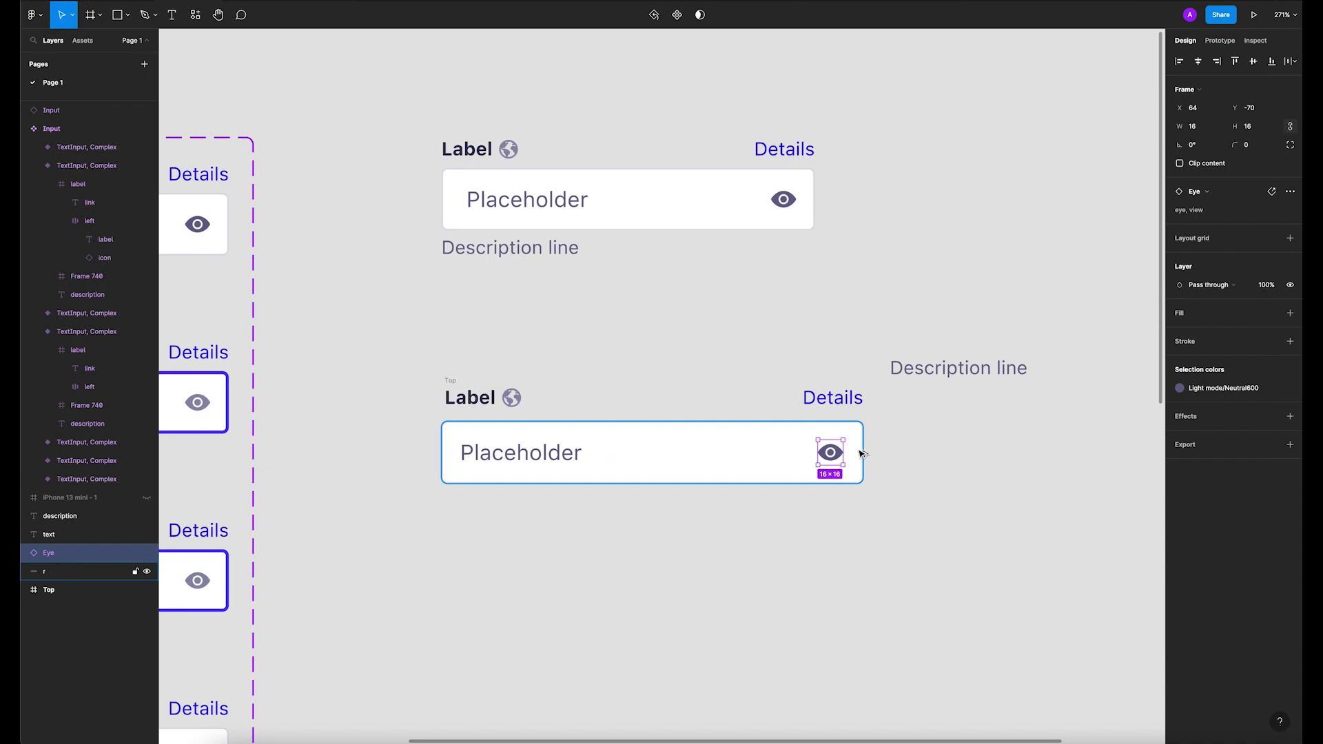
{"action": "key", "text": "Right"}
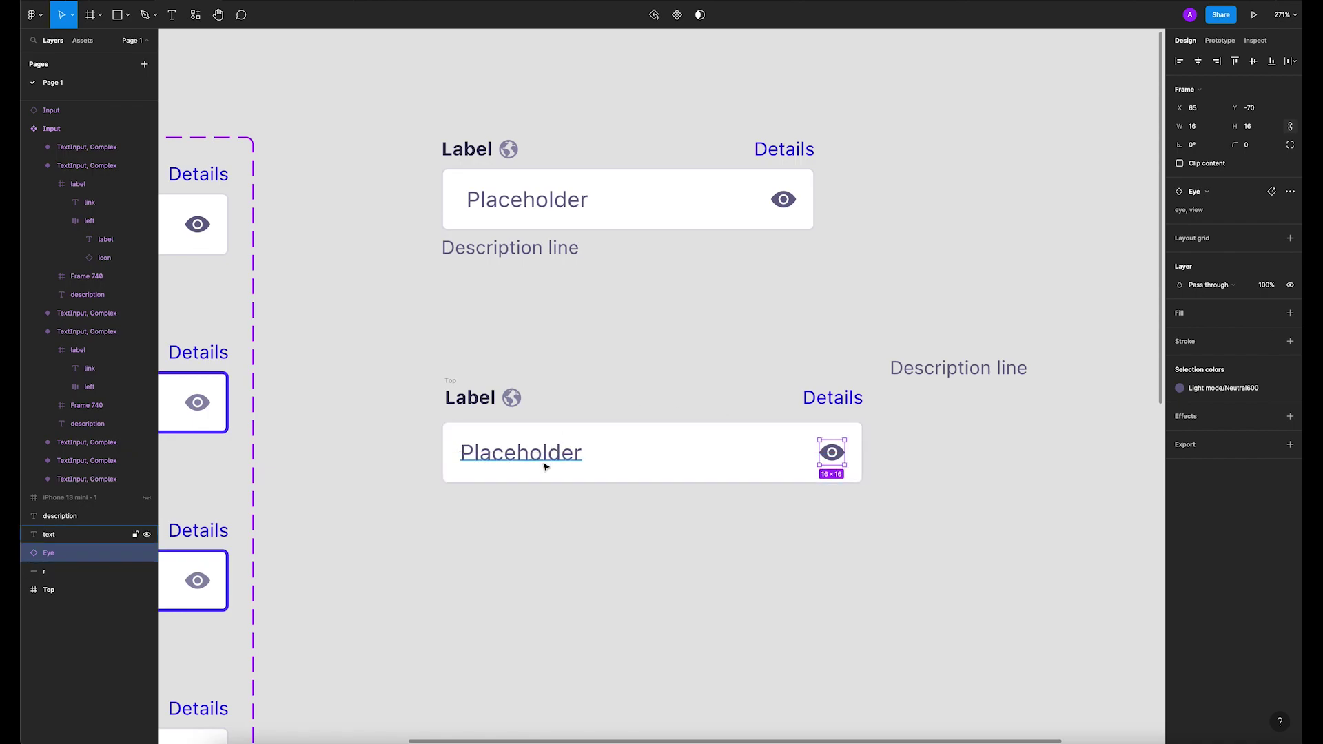
{"action": "left_click", "coordinate": [489, 525]}
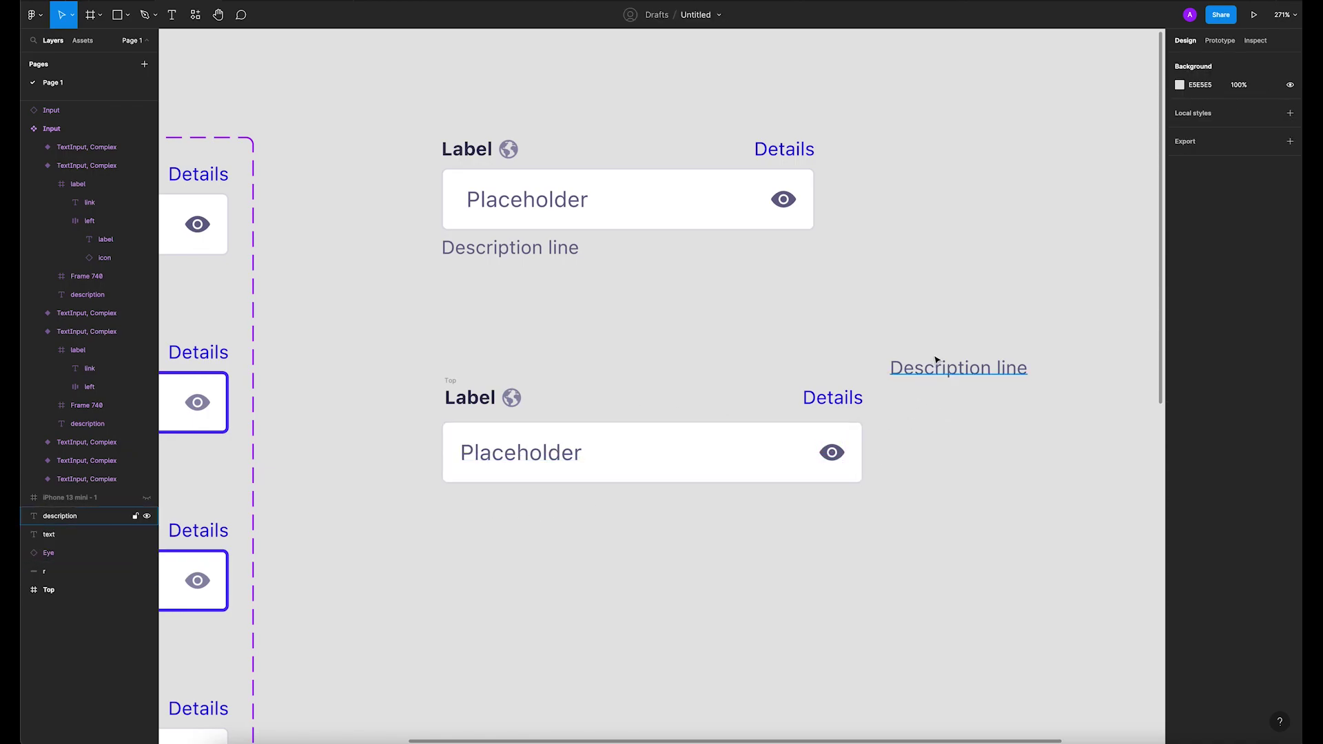
Step: Place the Description line text under the white box, near its left edge, at X -176, Y -35
{"action": "left_click_drag", "start_coordinate": [968, 373], "coordinate": [516, 509]}
{"action": "left_click", "coordinate": [600, 572]}
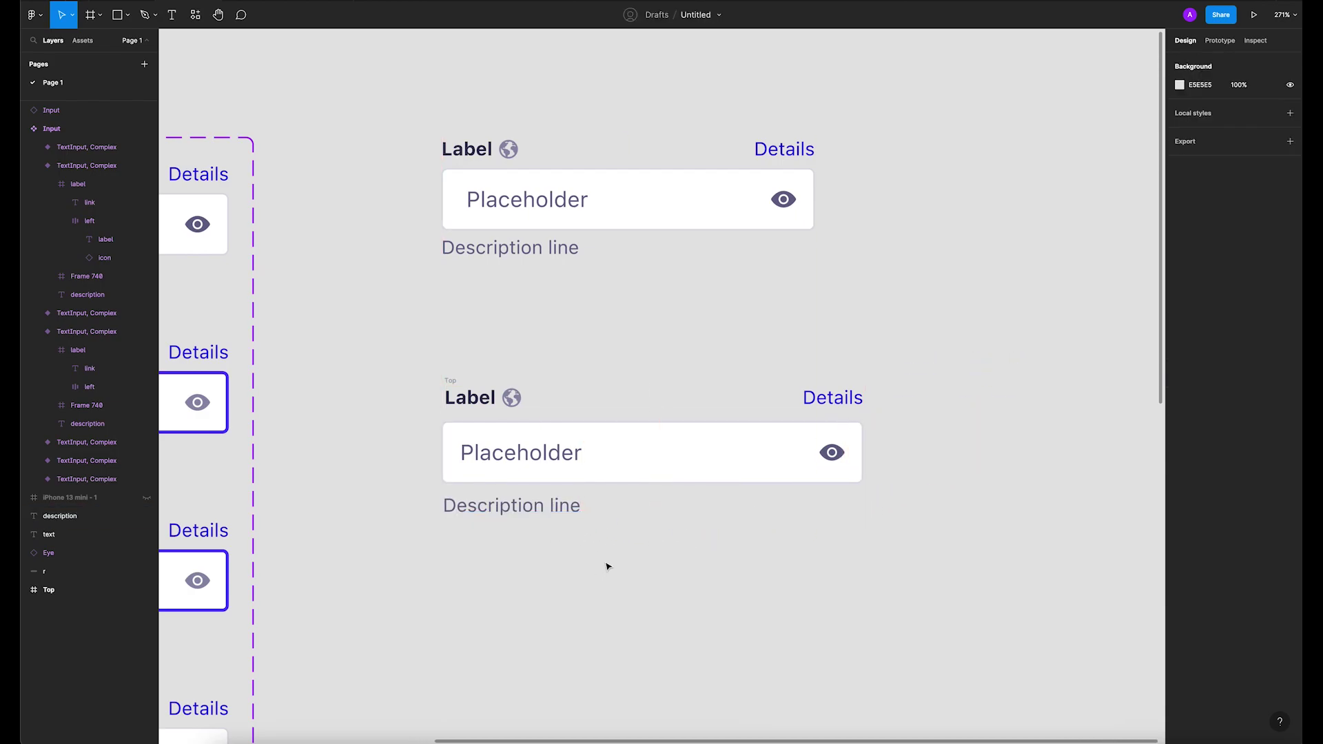
{"action": "left_click", "coordinate": [487, 508]}
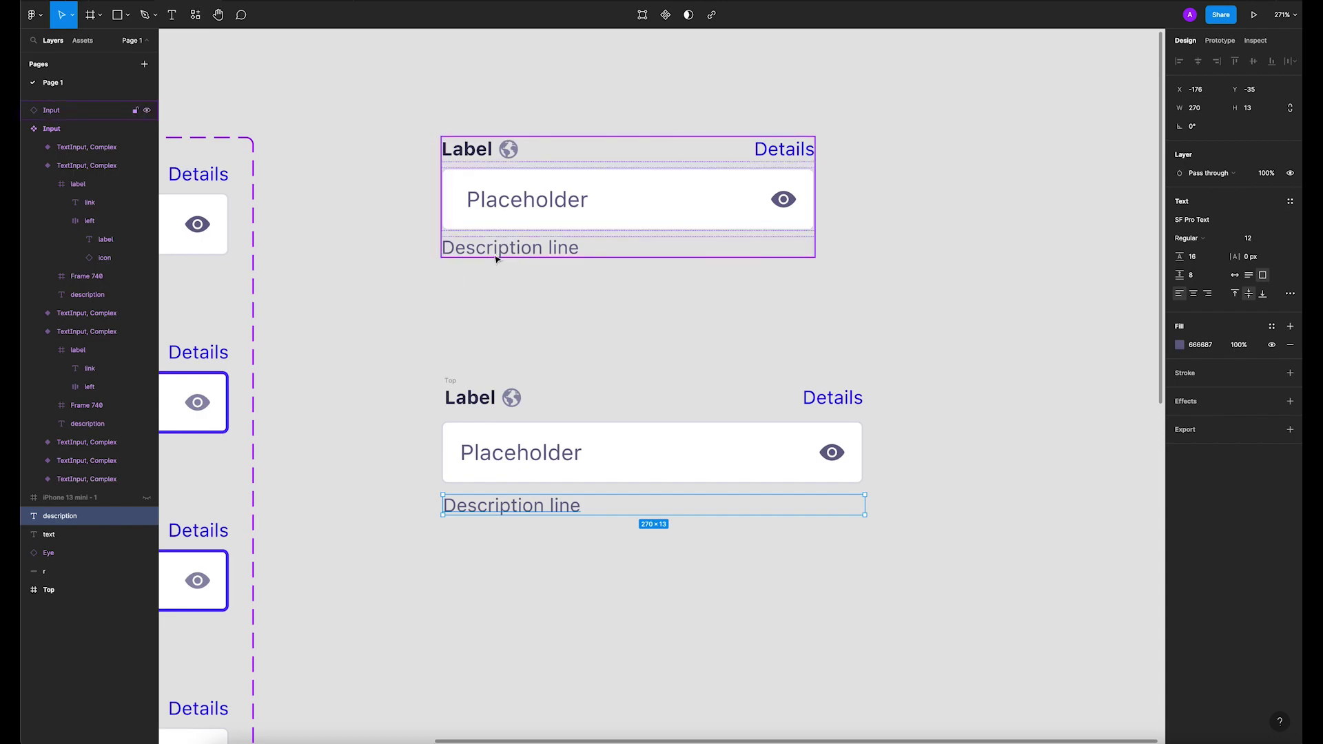
{"action": "left_click", "coordinate": [521, 362]}
{"action": "left_click_drag", "start_coordinate": [409, 429], "coordinate": [938, 480]}
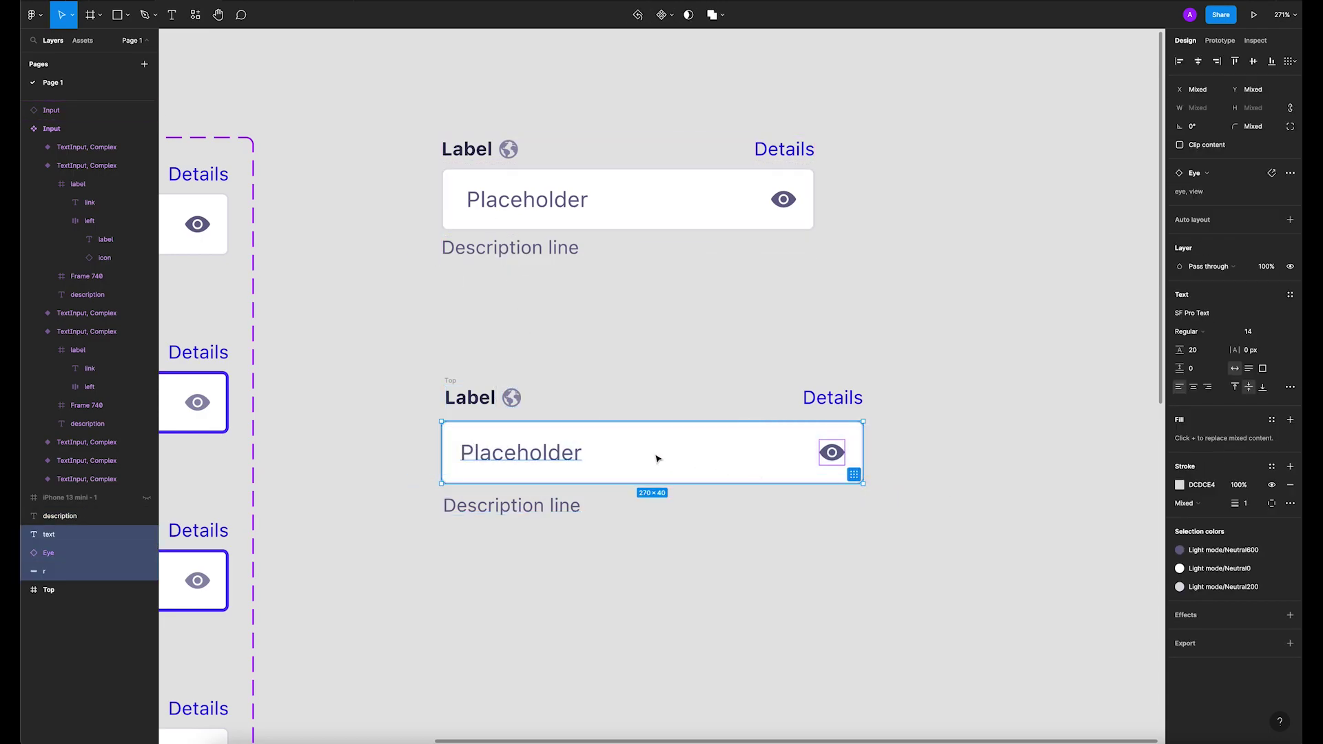
{"action": "left_click", "coordinate": [454, 382]}
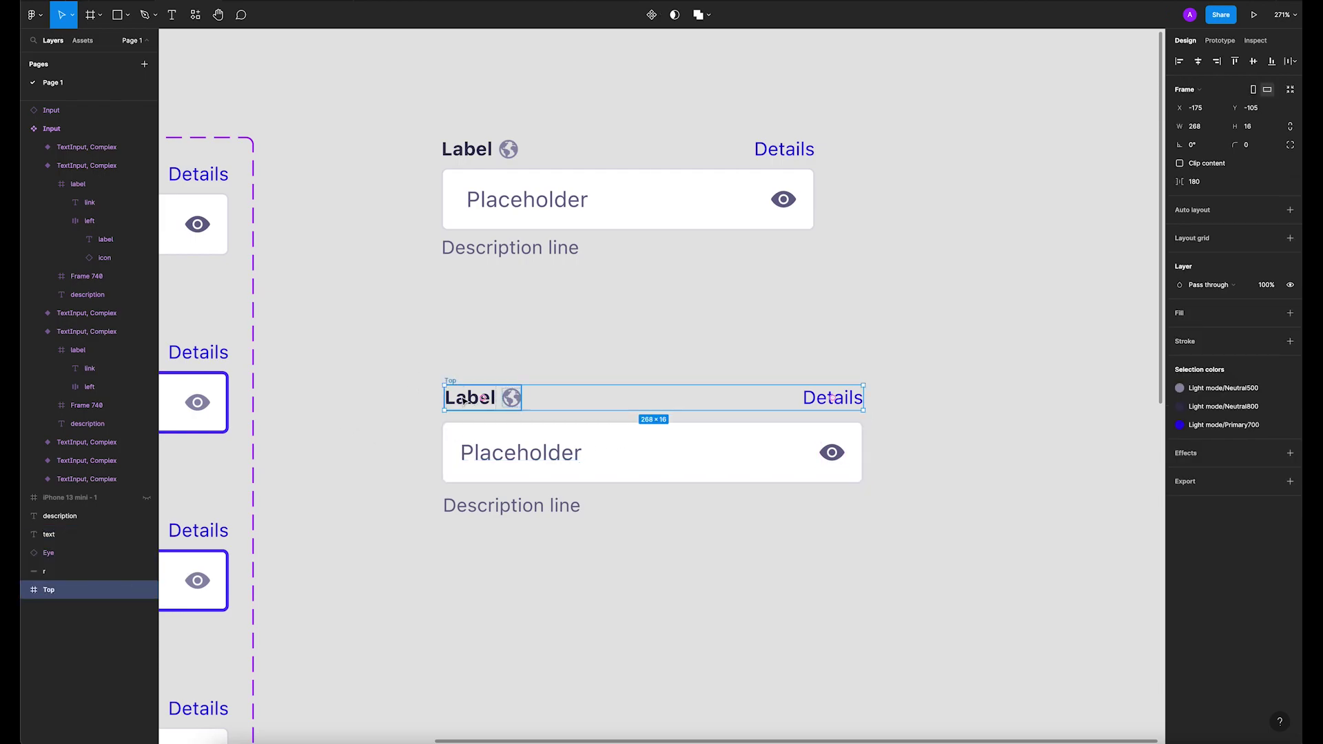
{"action": "left_click", "coordinate": [398, 439]}
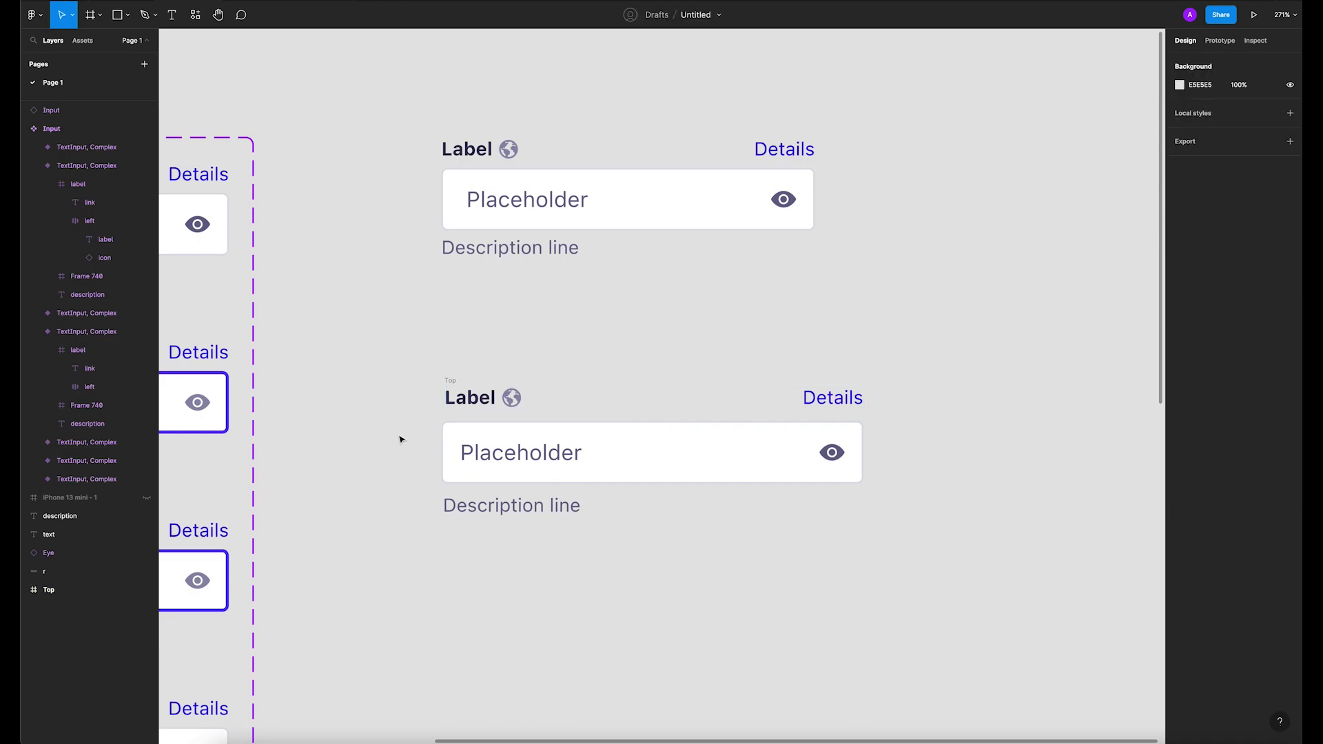
{"action": "left_click_drag", "start_coordinate": [388, 435], "coordinate": [903, 477]}
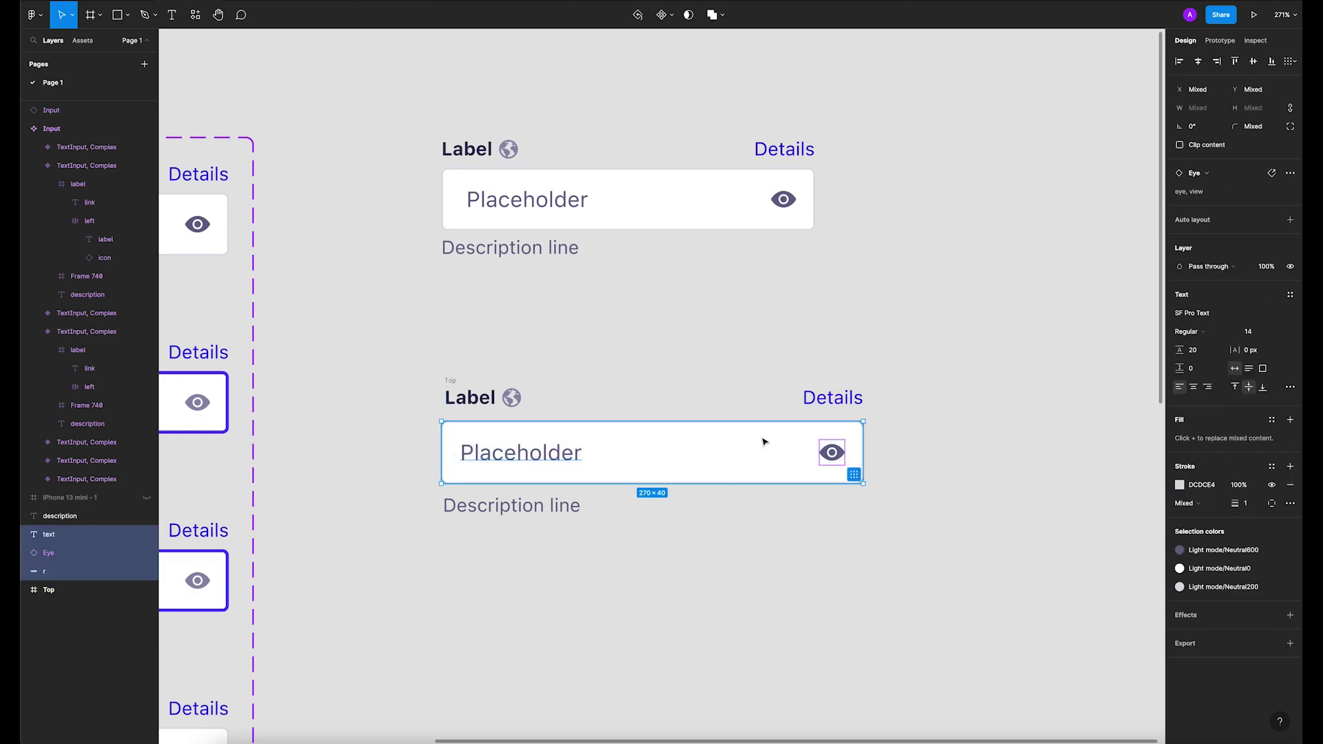
{"action": "right_click", "coordinate": [696, 452]}
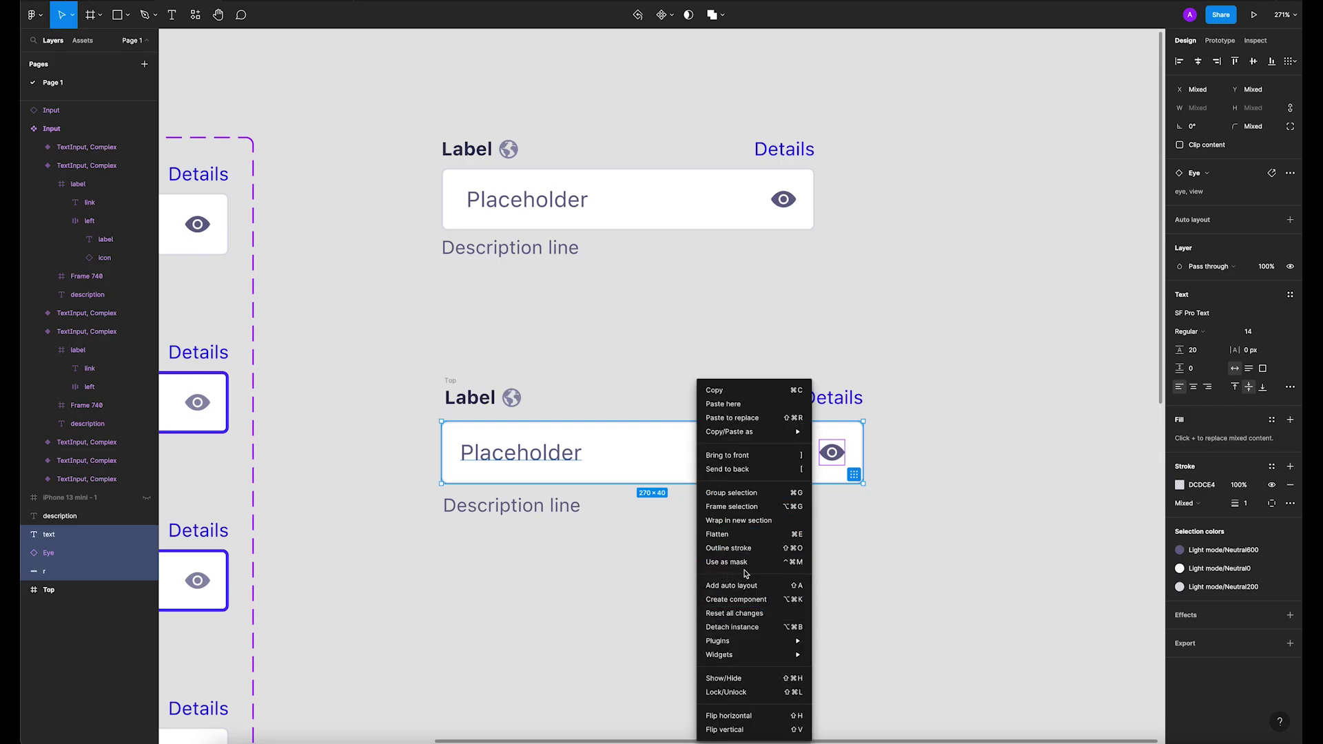
{"action": "left_click", "coordinate": [600, 576]}
{"action": "left_click", "coordinate": [721, 546]}
{"action": "left_click", "coordinate": [525, 451]}
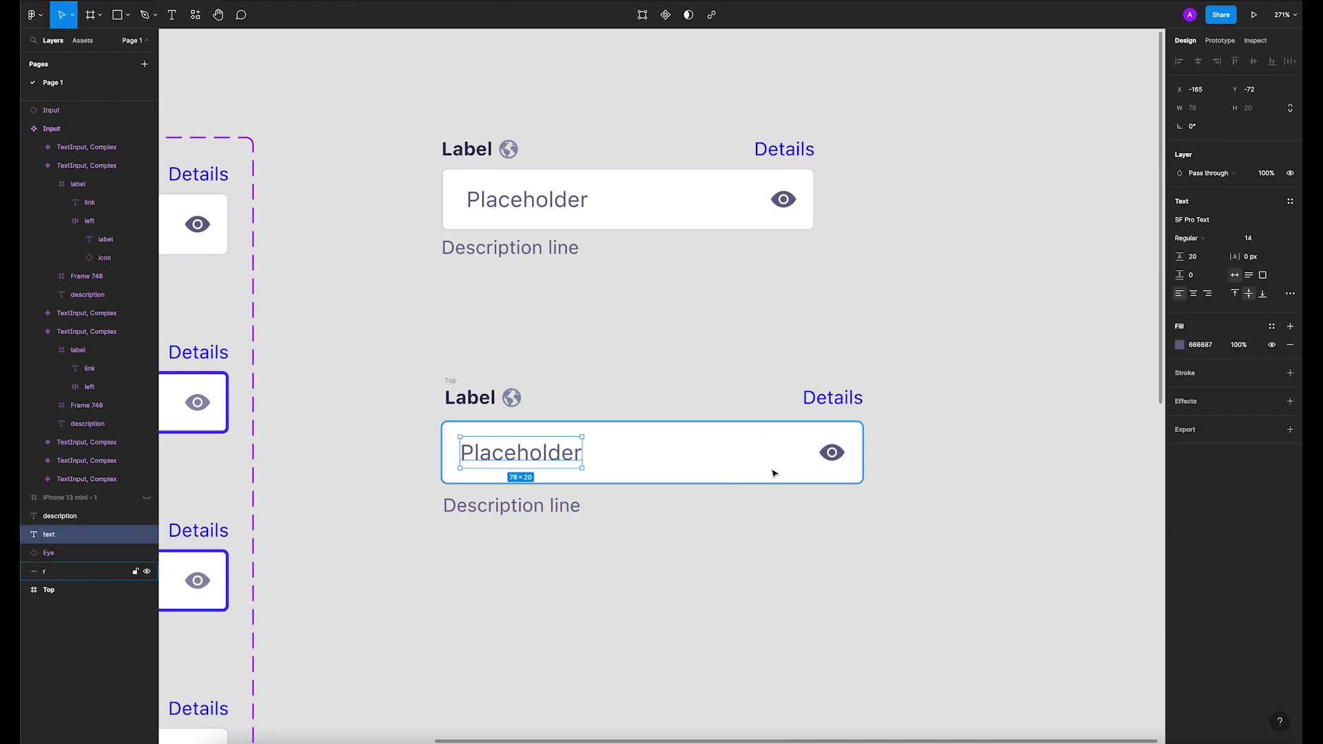
Step: Delete the white rectangle behind the Placeholder text and eye icon
{"action": "left_click", "coordinate": [696, 469]}
{"action": "left_click_drag", "start_coordinate": [675, 464], "coordinate": [1011, 457]}
{"action": "key", "text": "Delete"}
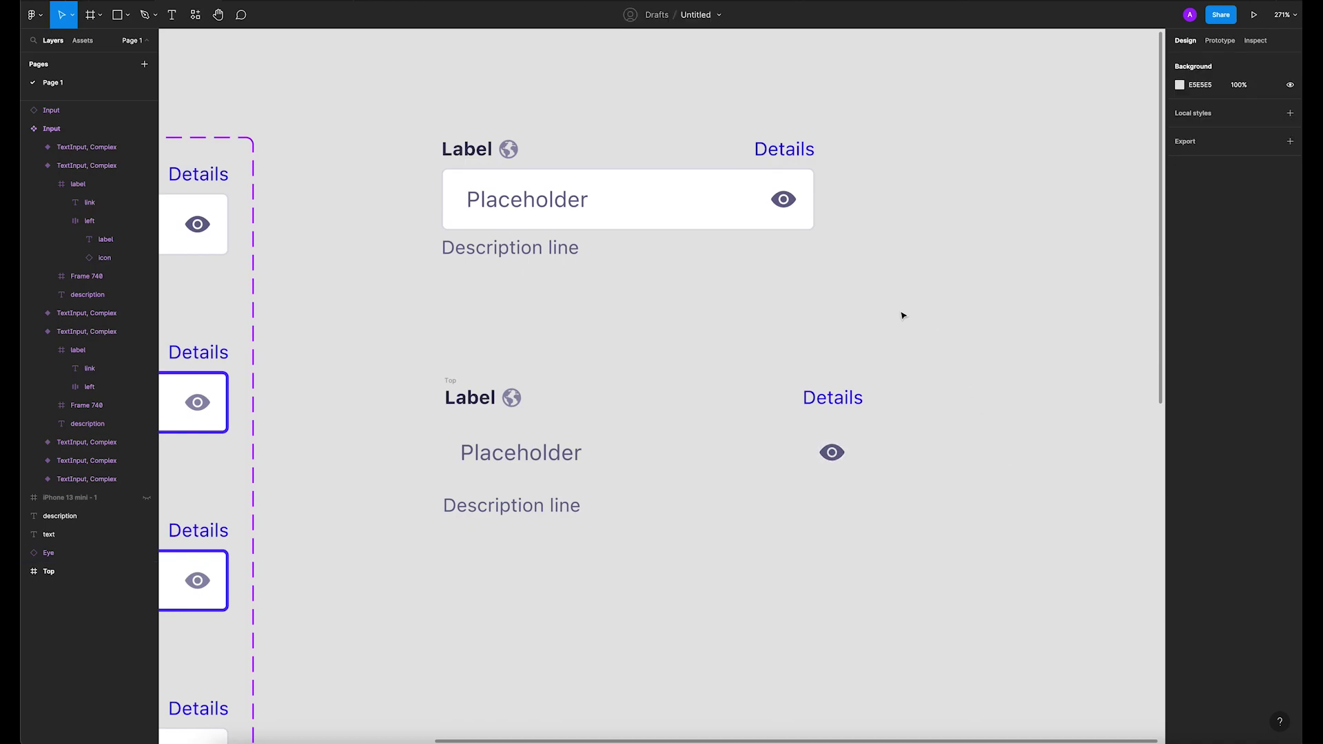
Step: Draw a rectangle about 280 × 43 below the loose Description line text
{"action": "scroll", "coordinate": [903, 316], "scroll_direction": "down", "scroll_amount": 2}
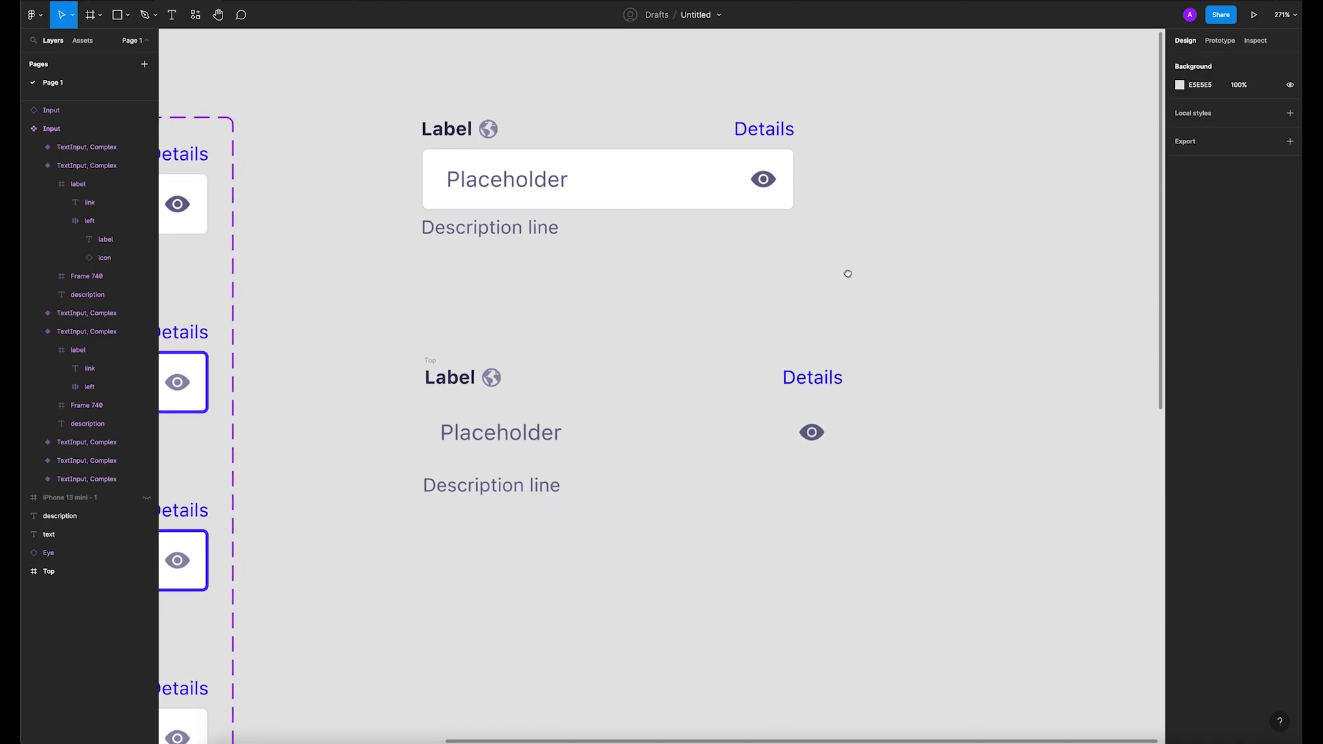
{"action": "left_click", "coordinate": [142, 20]}
{"action": "left_click", "coordinate": [128, 16]}
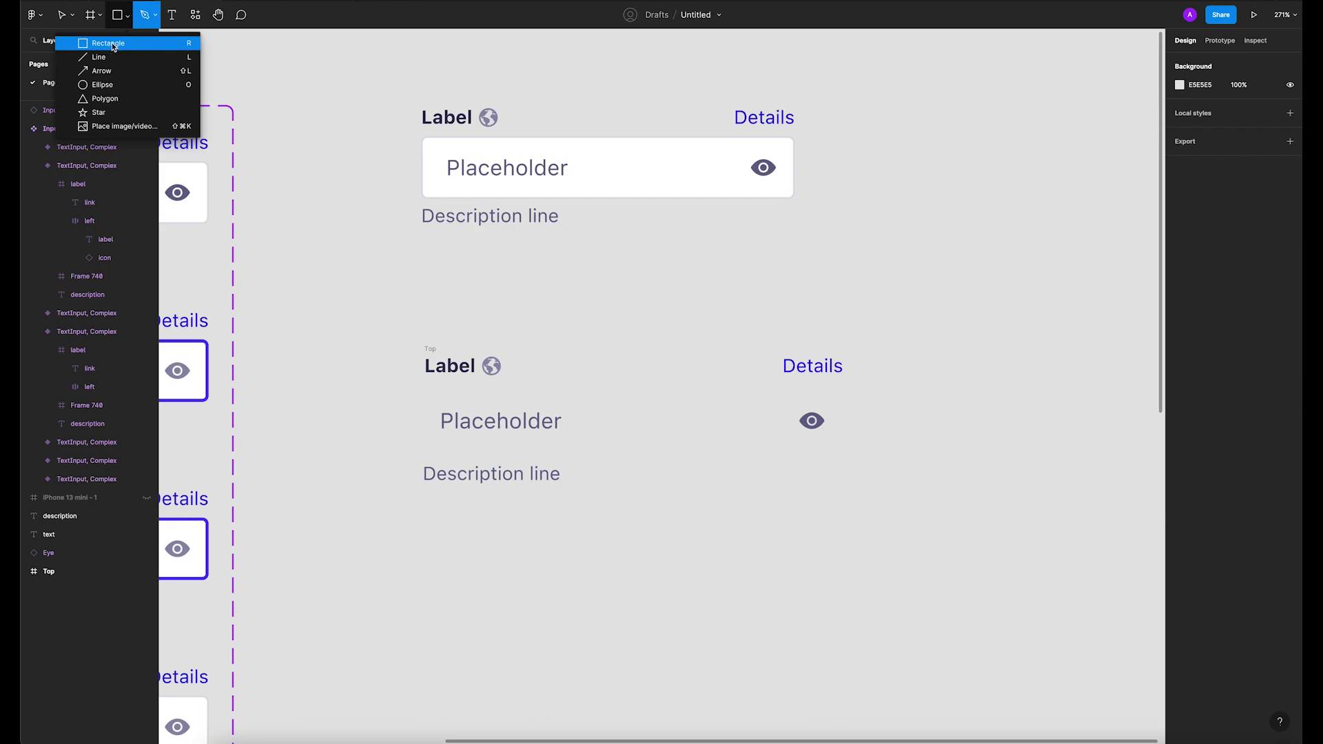
{"action": "key", "text": "r"}
{"action": "mouse_move", "coordinate": [423, 512]}
{"action": "left_mouse_down"}
{"action": "mouse_move", "coordinate": [429, 529]}
{"action": "mouse_move", "coordinate": [599, 576]}
{"action": "mouse_move", "coordinate": [860, 582]}
{"action": "left_mouse_up"}
Step: Add a stroke to the new rectangle and sample its colour, DCDCE4, from the border of the reference input box
{"action": "left_click", "coordinate": [726, 180]}
{"action": "double_click", "coordinate": [694, 174]}
{"action": "left_click", "coordinate": [1203, 369]}
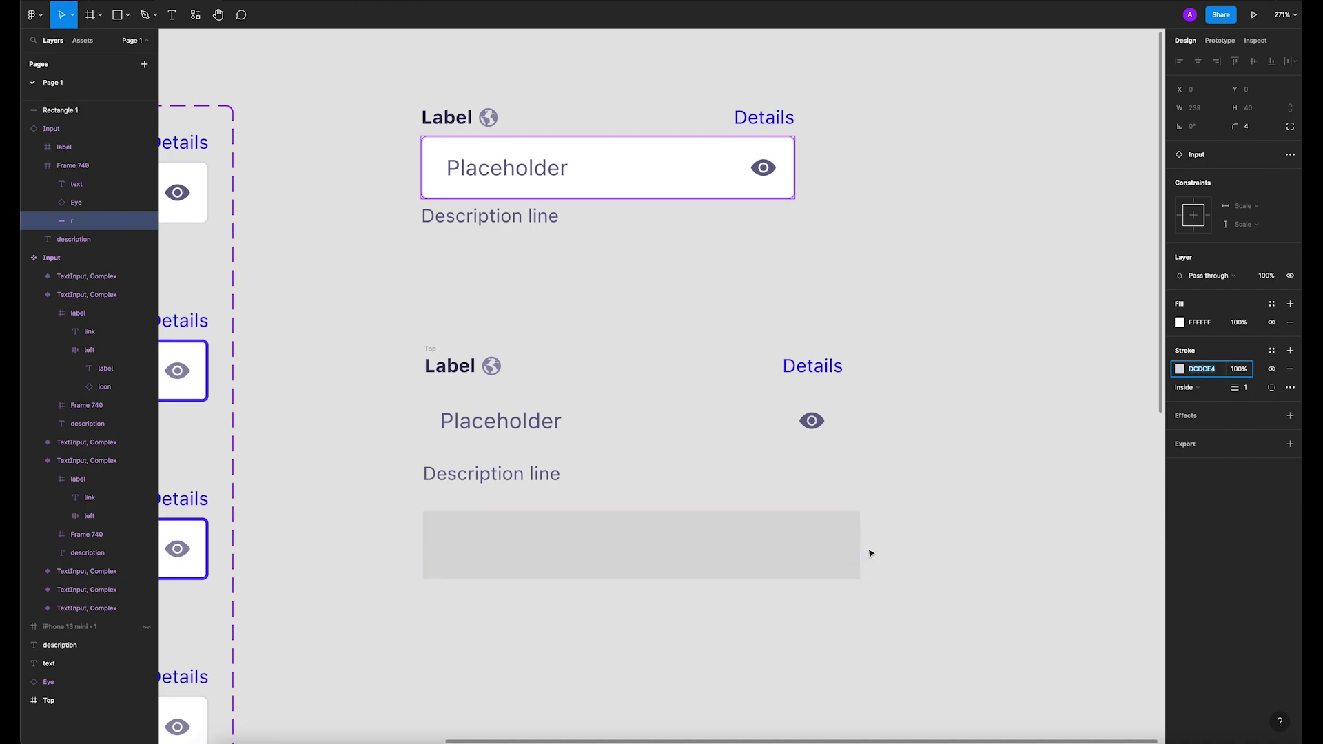
{"action": "left_click", "coordinate": [898, 561]}
{"action": "left_click", "coordinate": [785, 552]}
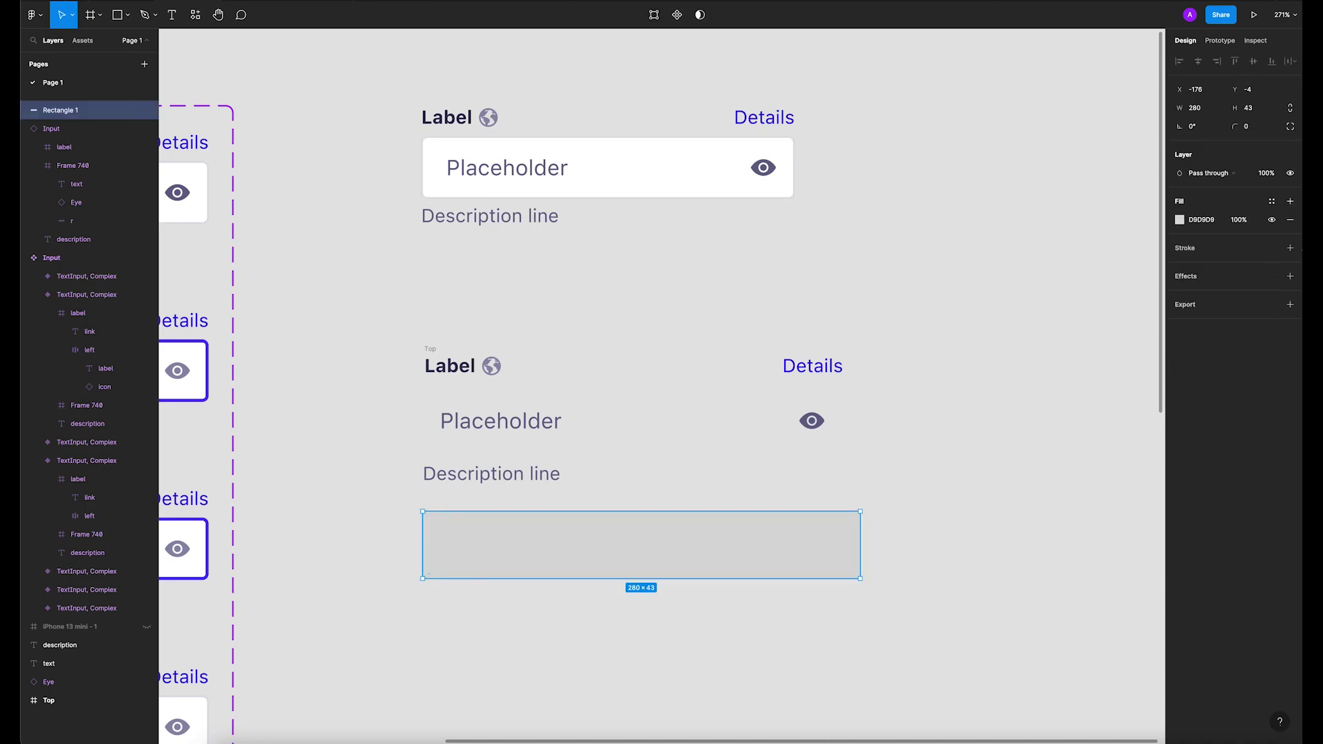
{"action": "left_click", "coordinate": [1291, 249]}
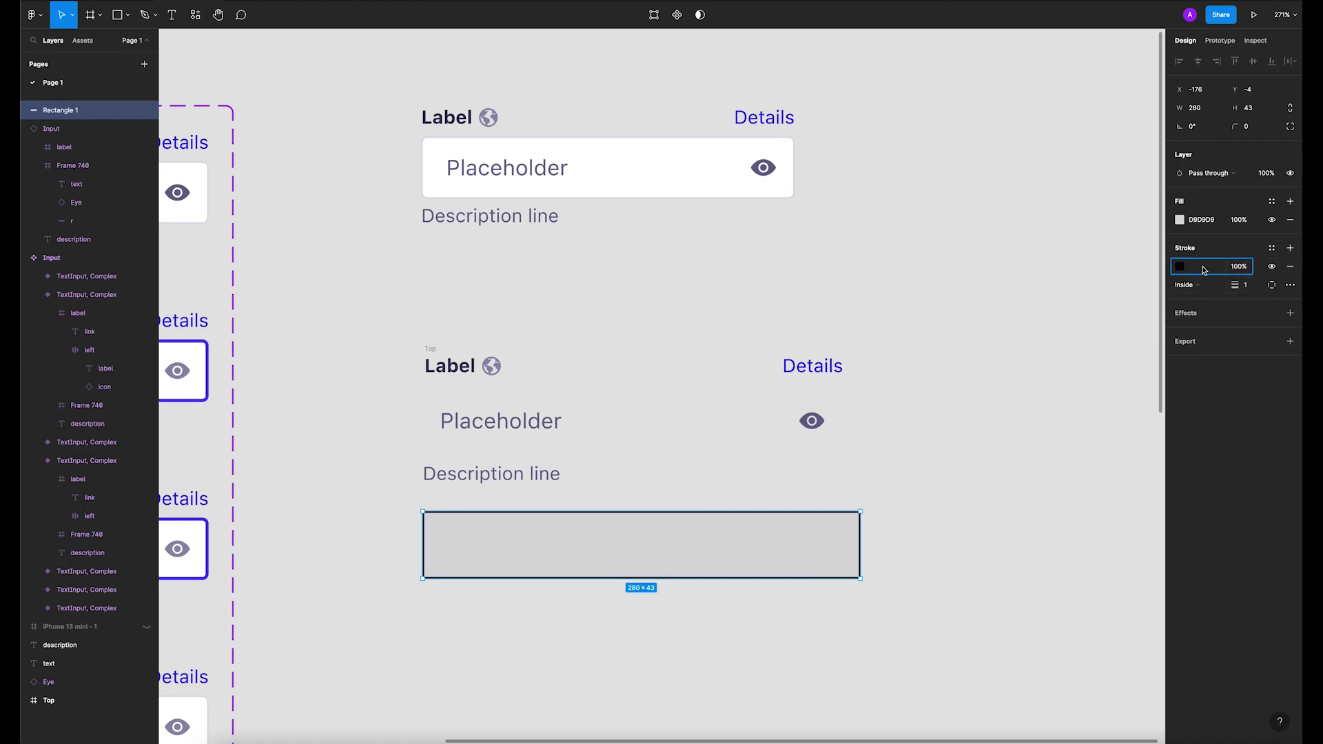
{"action": "left_click", "coordinate": [1179, 266]}
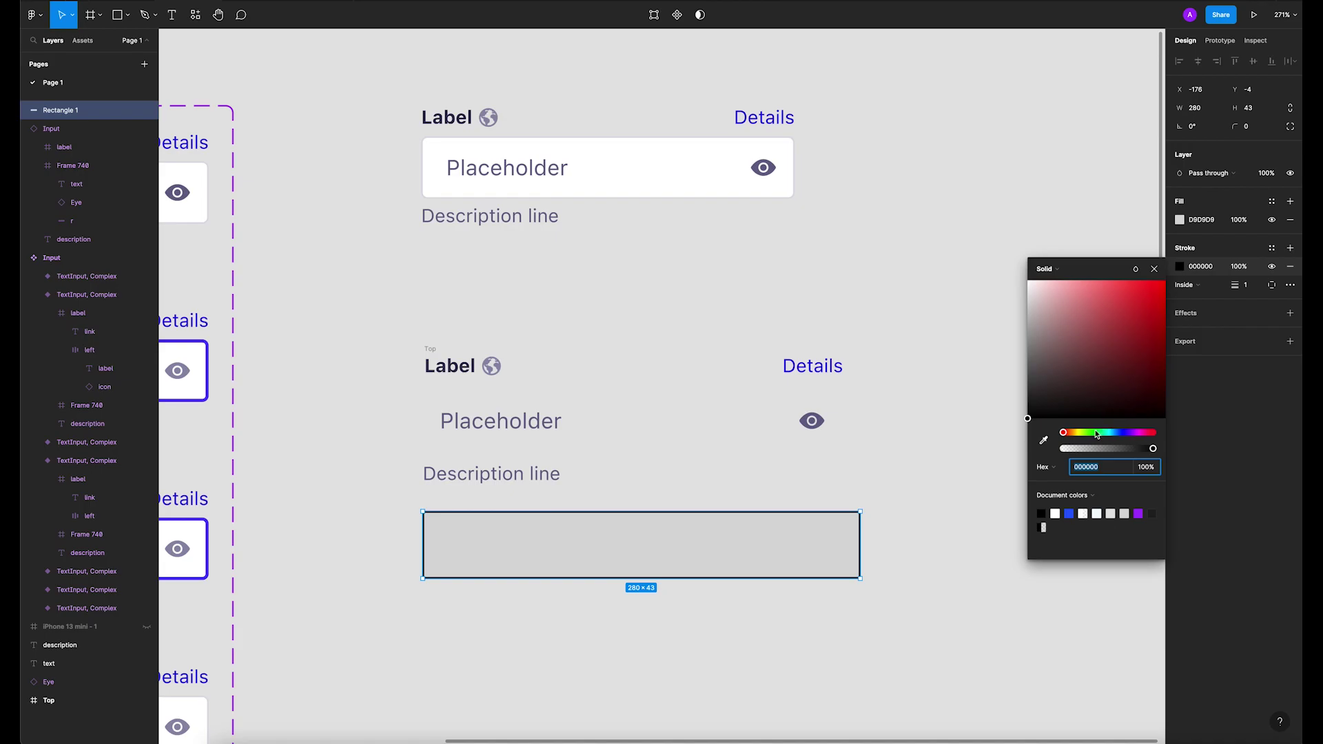
{"action": "left_click", "coordinate": [1044, 443]}
{"action": "scroll", "coordinate": [778, 137], "scroll_direction": "up", "scroll_amount": 10}
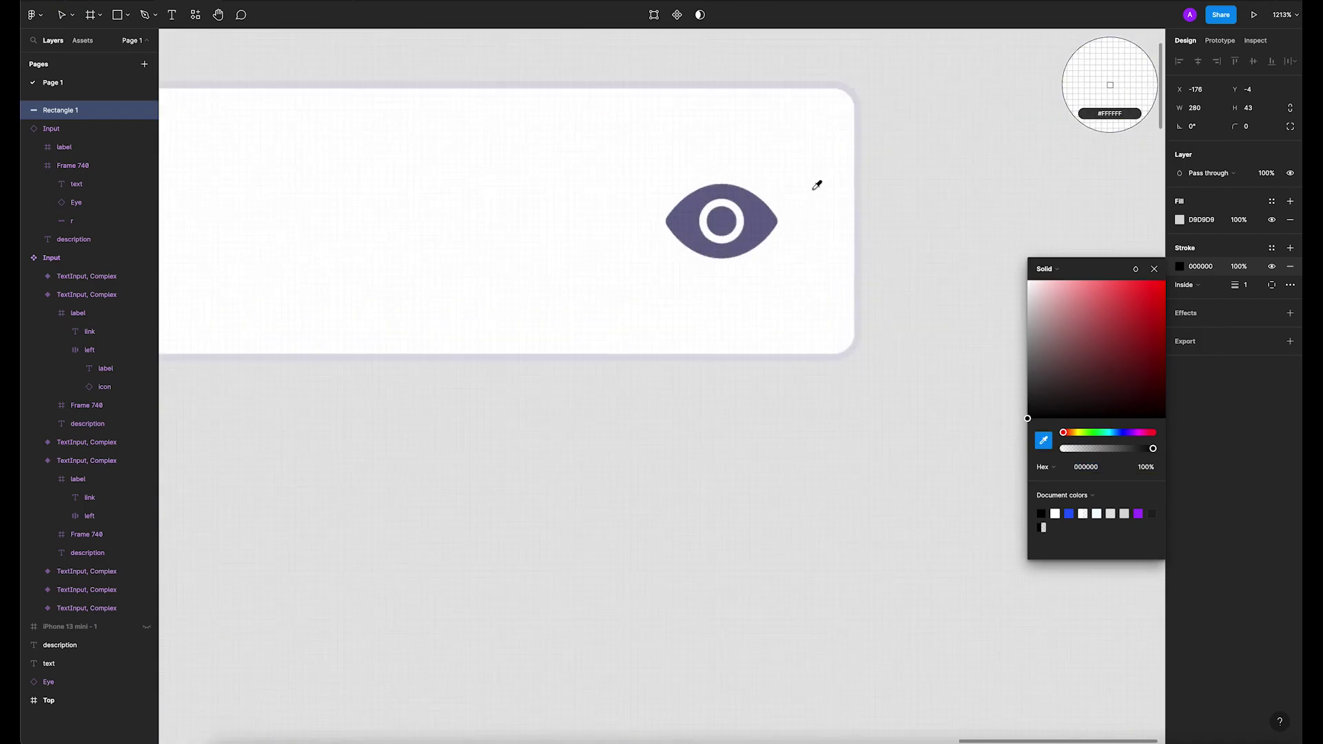
{"action": "left_click", "coordinate": [864, 191]}
{"action": "left_click", "coordinate": [962, 283]}
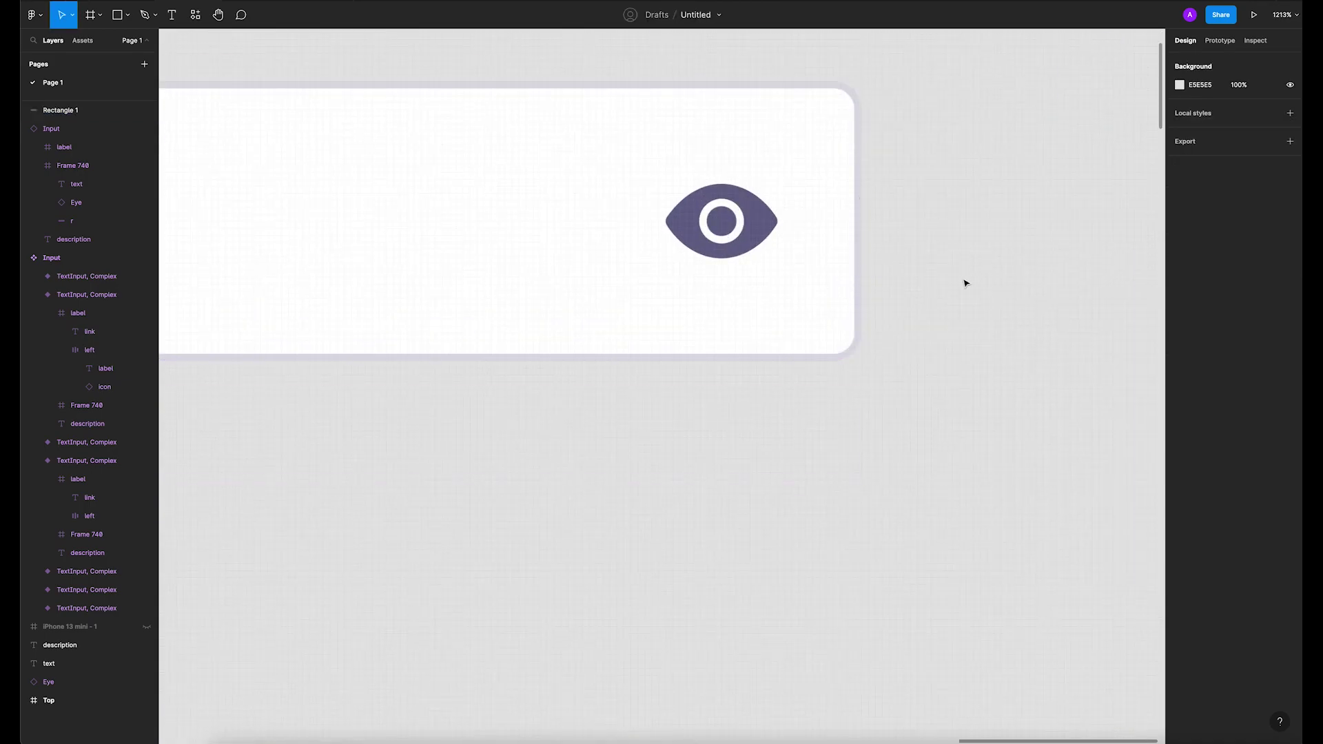
Step: Set the height of the grey rectangle below the Description line to 40
{"action": "scroll", "coordinate": [919, 284], "scroll_direction": "down", "scroll_amount": 5}
{"action": "scroll", "coordinate": [919, 284], "scroll_direction": "down", "scroll_amount": 3}
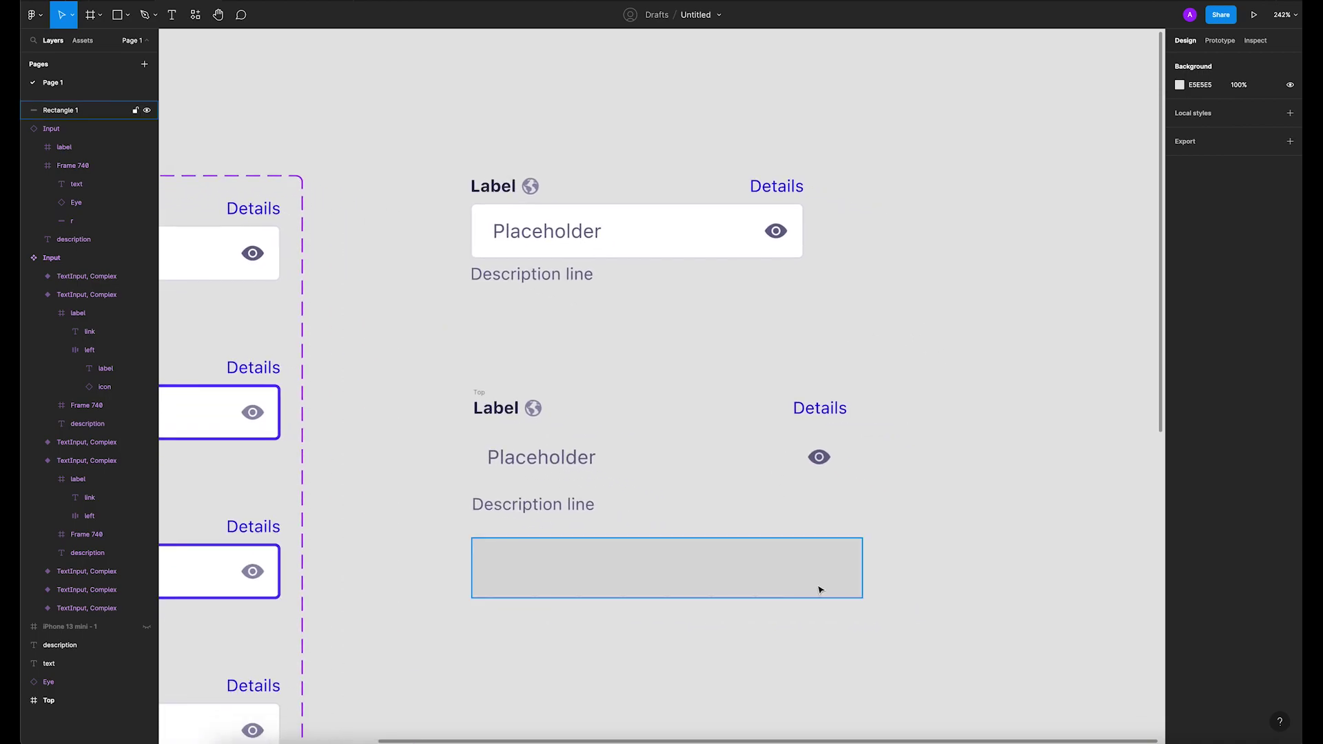
{"action": "left_click", "coordinate": [818, 588]}
{"action": "left_click", "coordinate": [1248, 107]}
{"action": "type", "text": "56"}
{"action": "key", "text": "Return"}
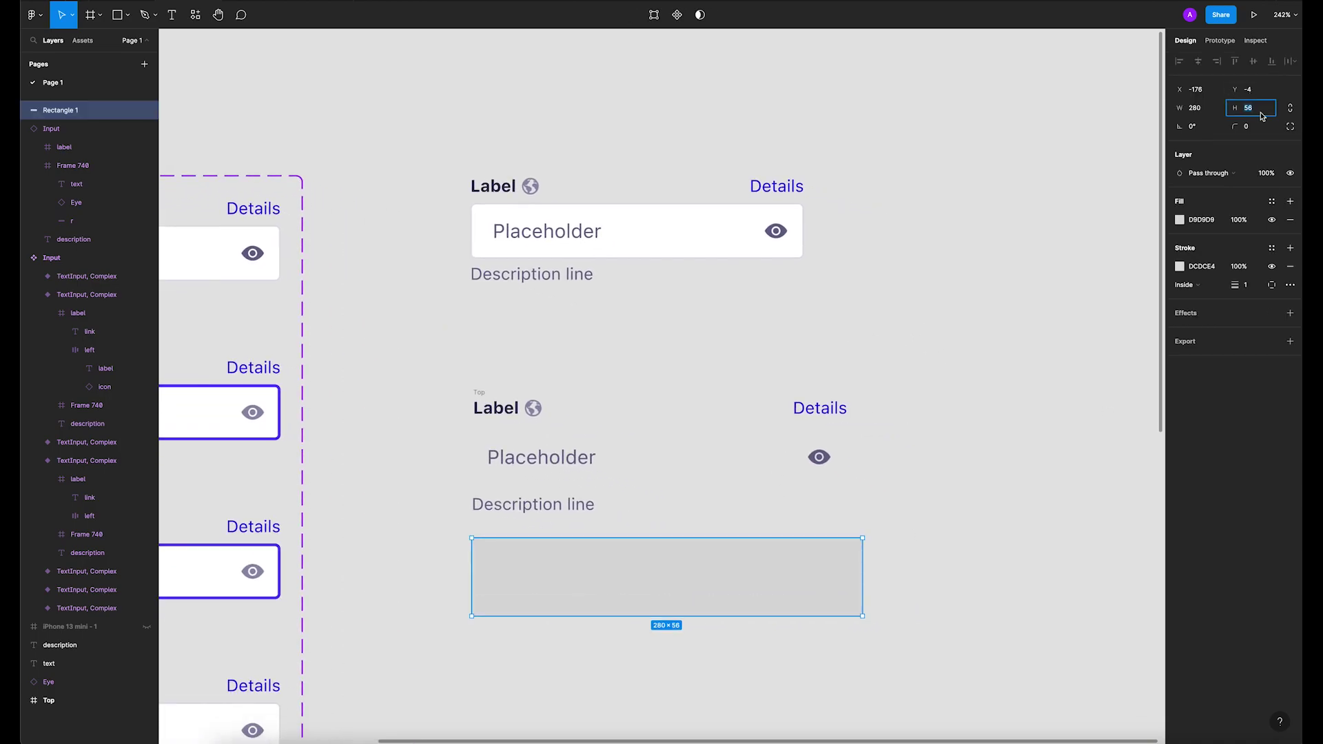
{"action": "key", "text": "Return"}
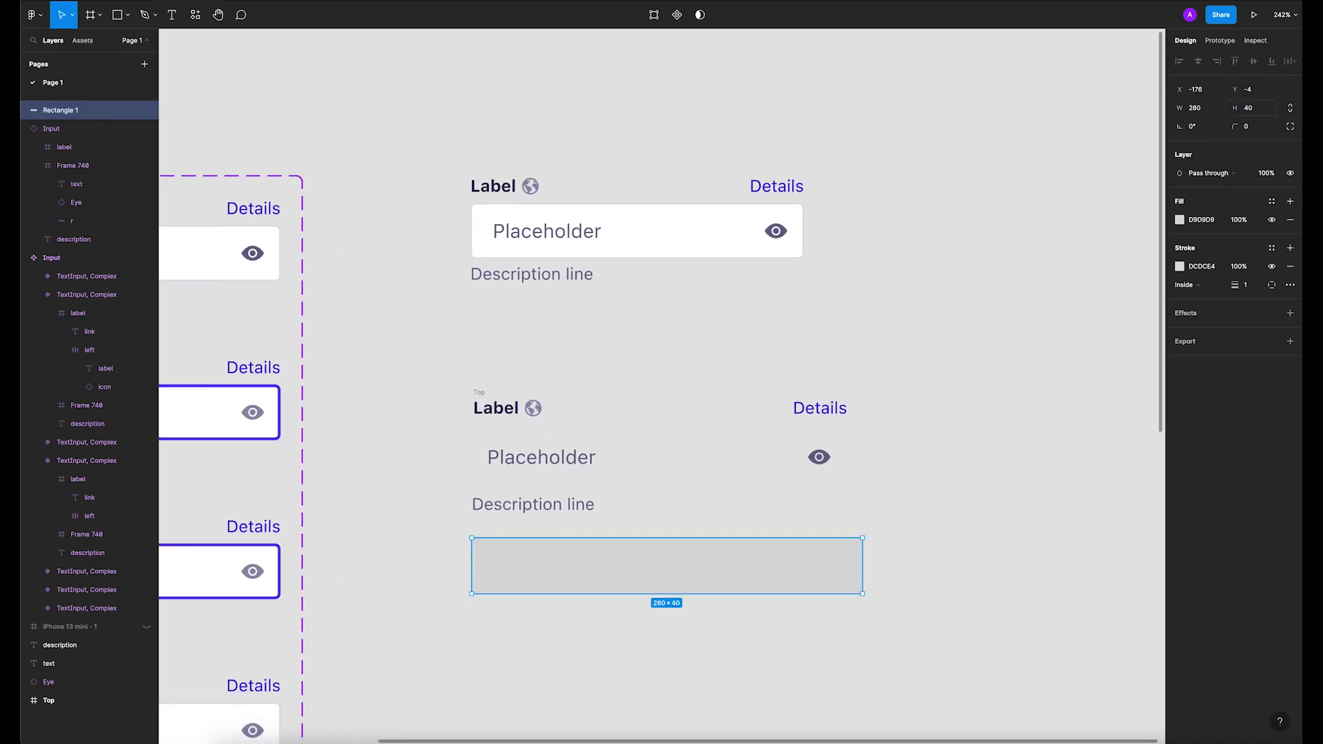
{"action": "left_click", "coordinate": [1023, 330]}
Step: Set the rectangle's corner radius to 4
{"action": "left_click", "coordinate": [700, 572]}
{"action": "left_click", "coordinate": [1254, 127]}
{"action": "key", "text": "Return"}
{"action": "left_click", "coordinate": [970, 522]}
{"action": "left_click", "coordinate": [756, 570]}
{"action": "left_click", "coordinate": [1255, 129]}
{"action": "type", "text": "4"}
{"action": "key", "text": "Return"}
{"action": "left_click", "coordinate": [919, 558]}
Step: Change the rectangle's fill colour to white, FFFFFF
{"action": "left_click", "coordinate": [735, 570]}
{"action": "left_click", "coordinate": [1183, 222]}
{"action": "left_click", "coordinate": [1056, 465]}
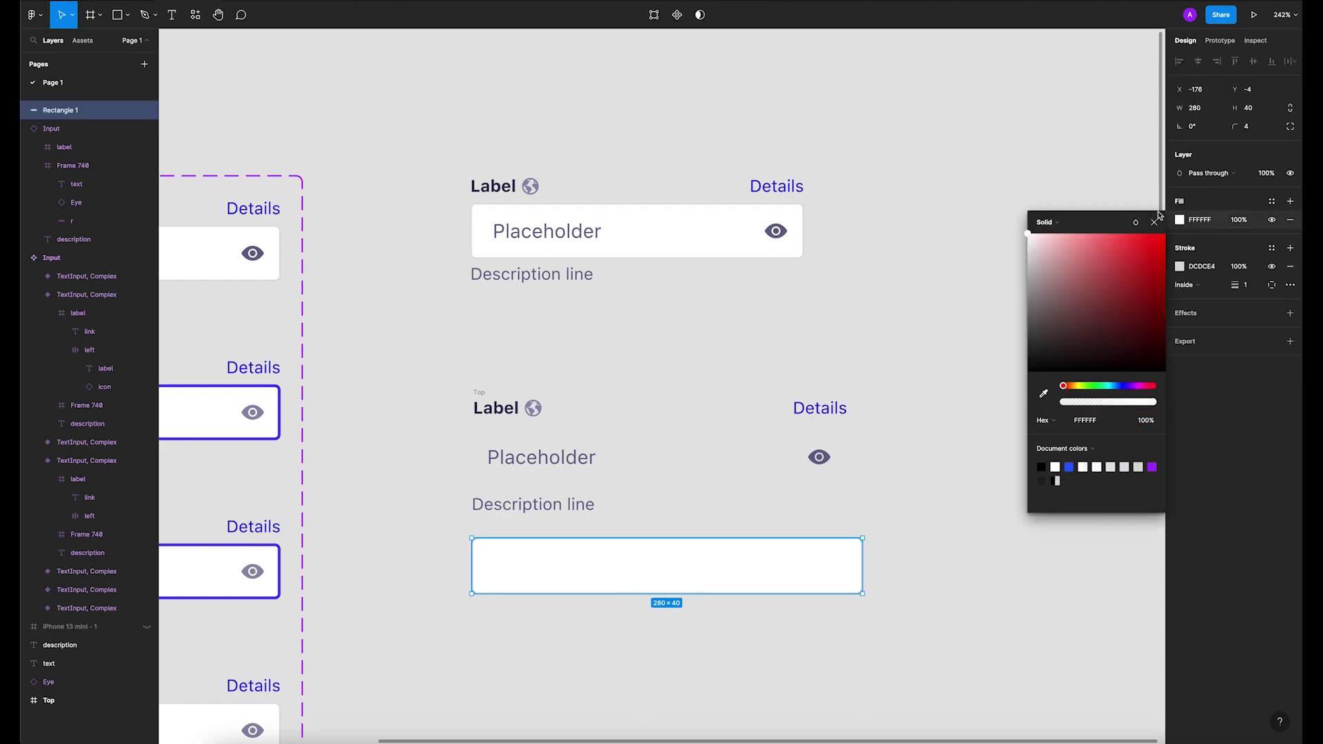
{"action": "left_click", "coordinate": [1057, 227]}
{"action": "left_click", "coordinate": [946, 350]}
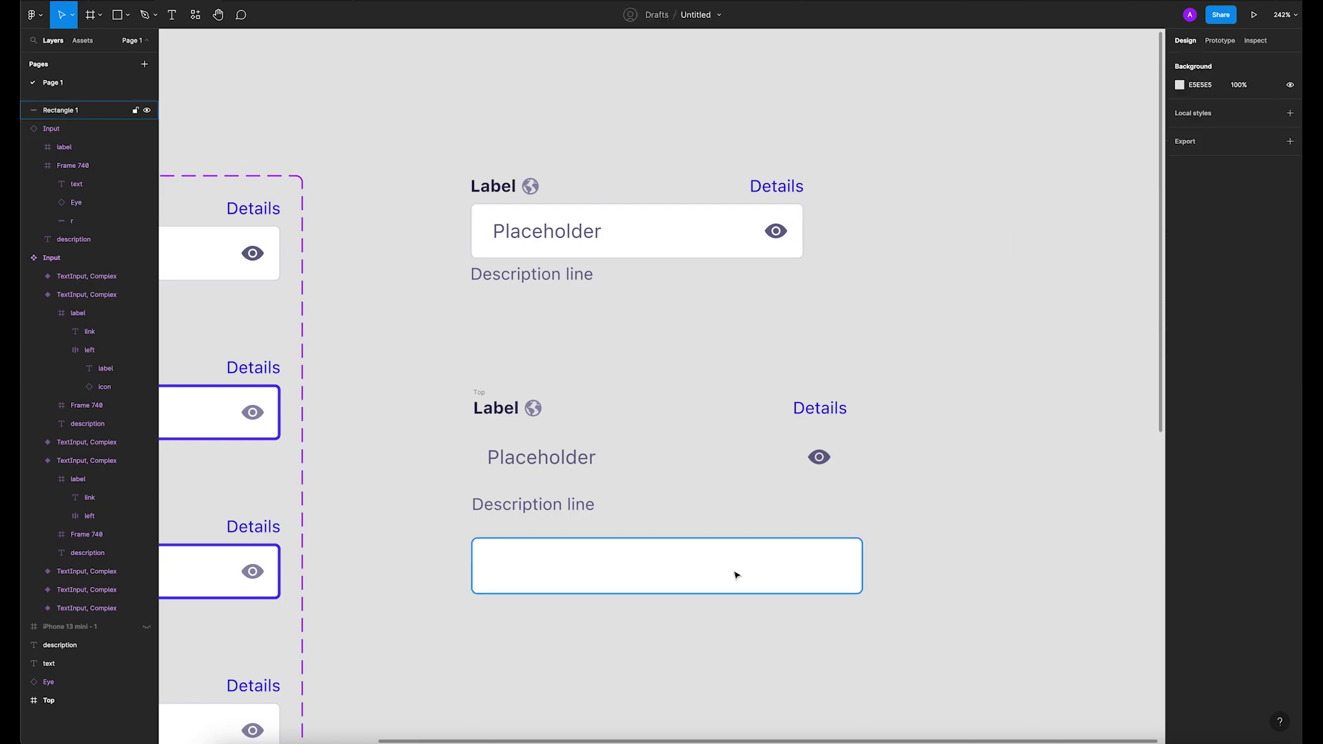
Step: Move the white rectangle between the label row and Description line at X -177, Y -77, and send it to the back
{"action": "left_click_drag", "start_coordinate": [735, 580], "coordinate": [733, 477]}
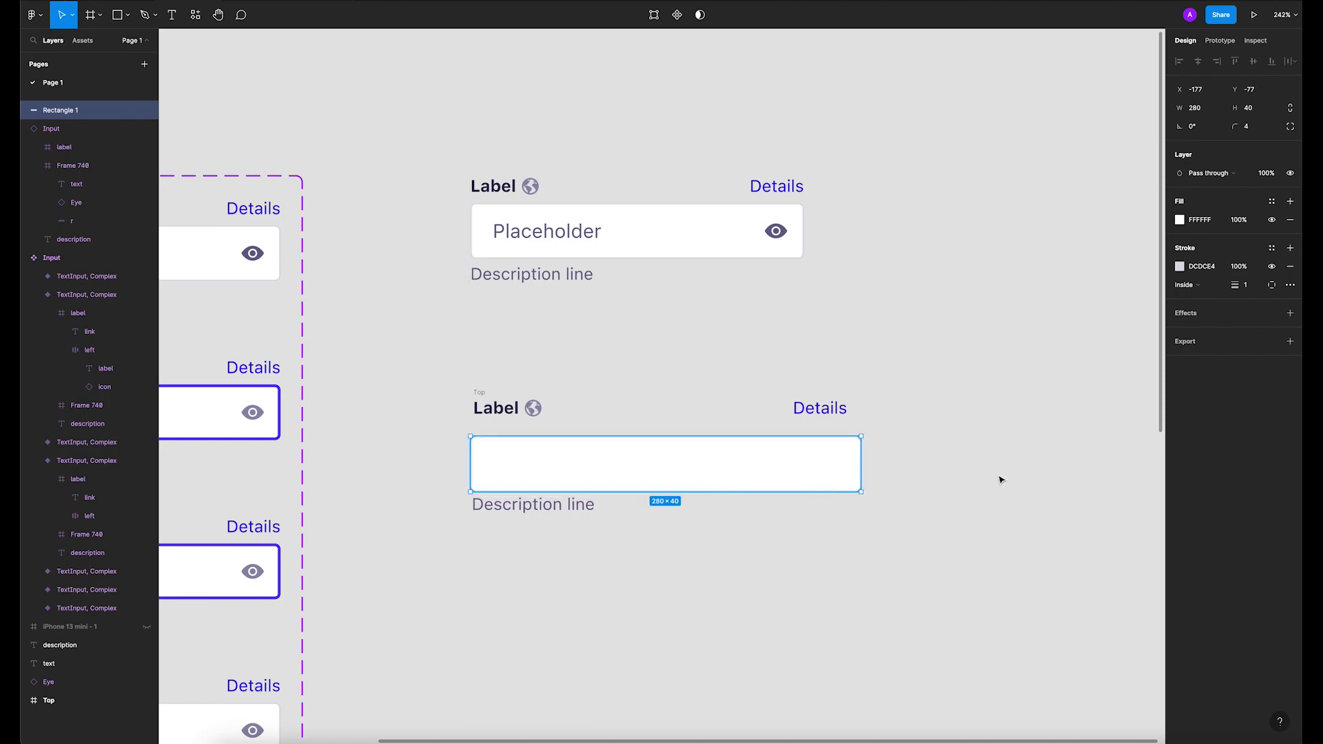
{"action": "left_click", "coordinate": [917, 489]}
{"action": "left_click", "coordinate": [813, 467]}
{"action": "right_click", "coordinate": [811, 465]}
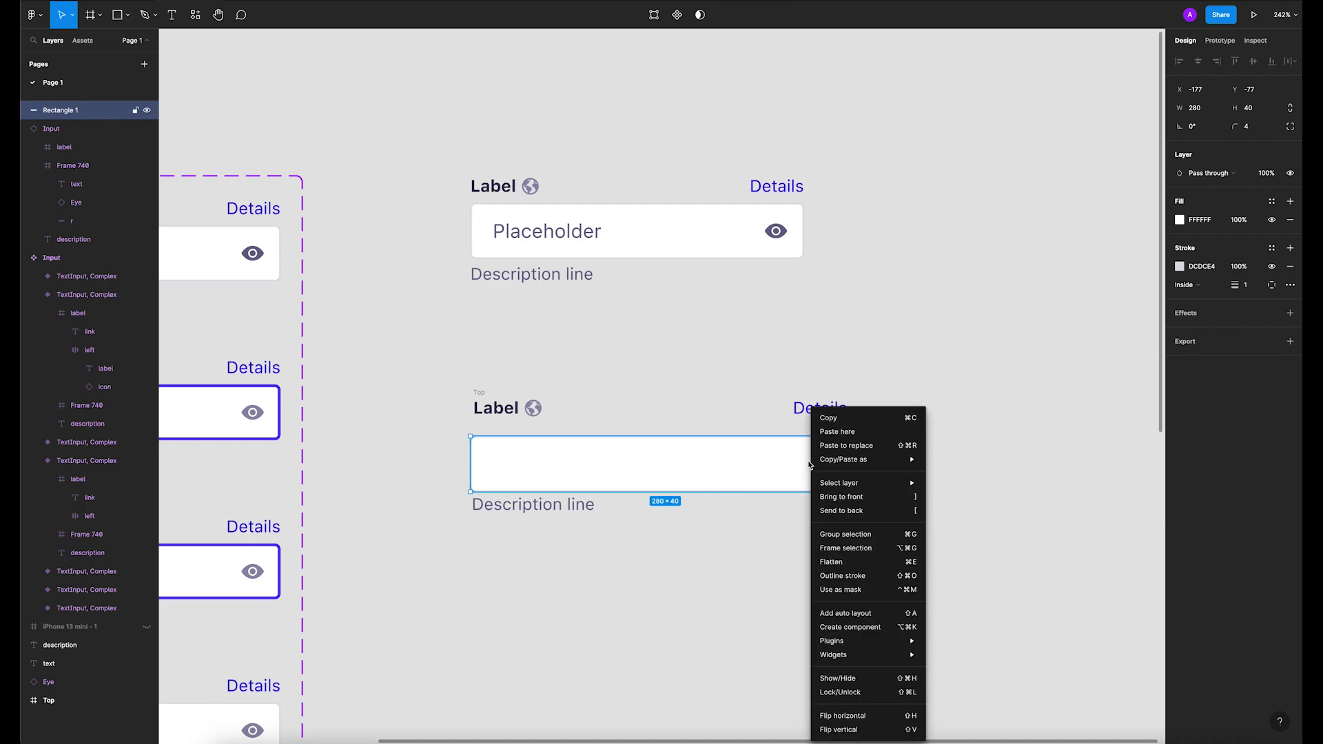
{"action": "left_click", "coordinate": [863, 510]}
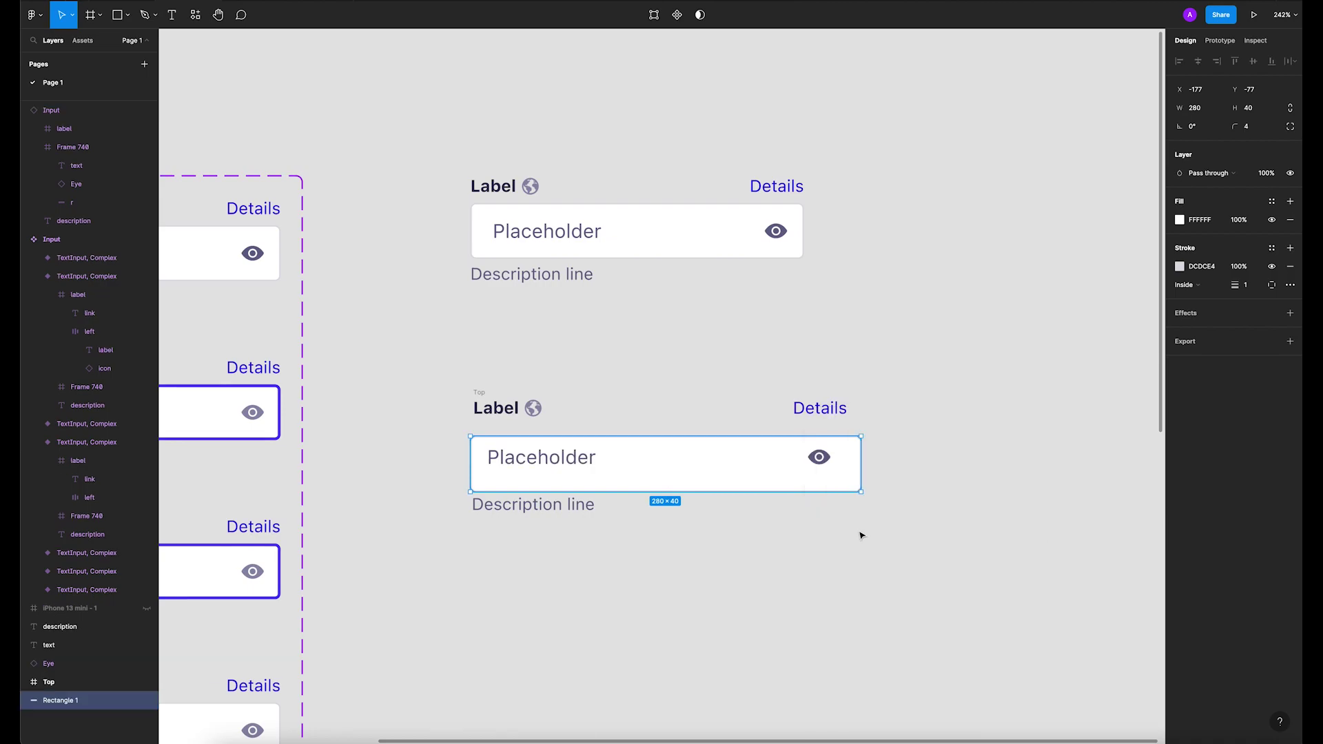
{"action": "left_click", "coordinate": [856, 531]}
Step: Centre the Placeholder text and the eye icon vertically in the white box at Y -67 and Y -65, with the icon near its right end
{"action": "scroll", "coordinate": [529, 439], "scroll_direction": "down", "scroll_amount": 1}
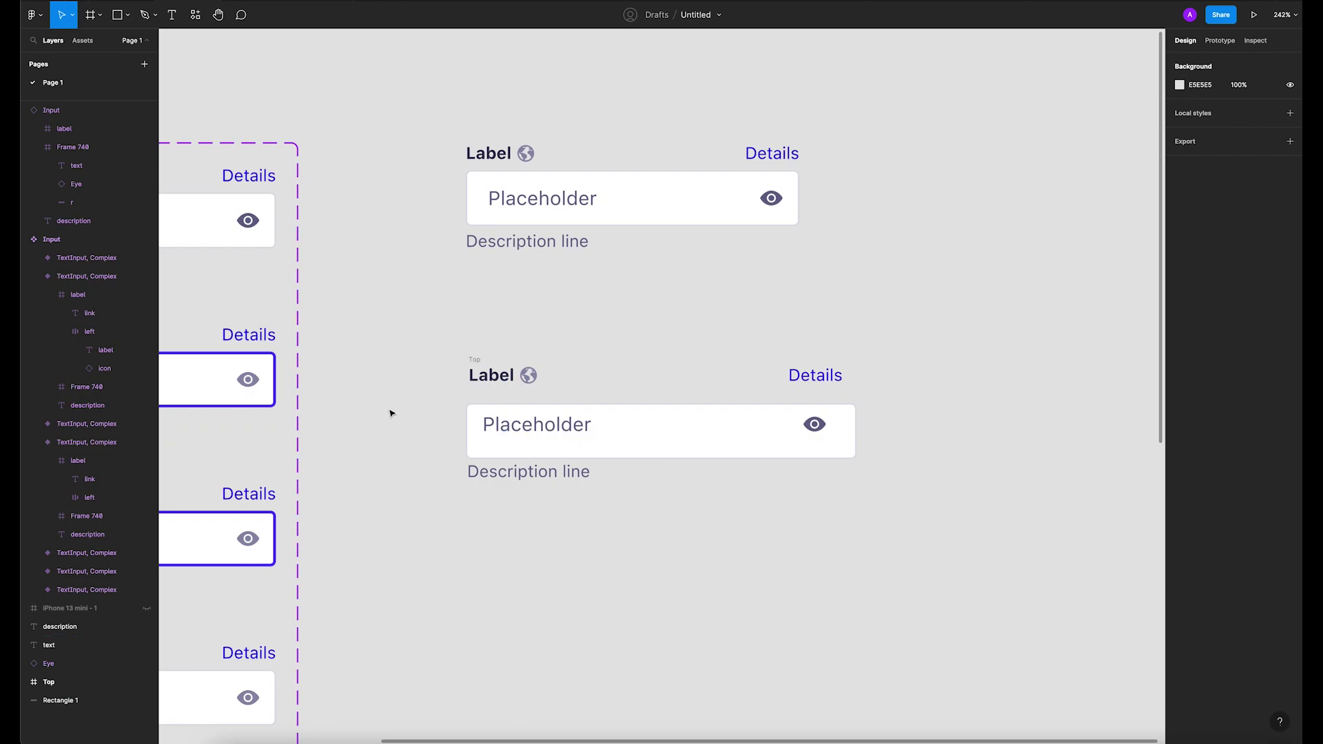
{"action": "left_click_drag", "start_coordinate": [520, 429], "coordinate": [520, 437]}
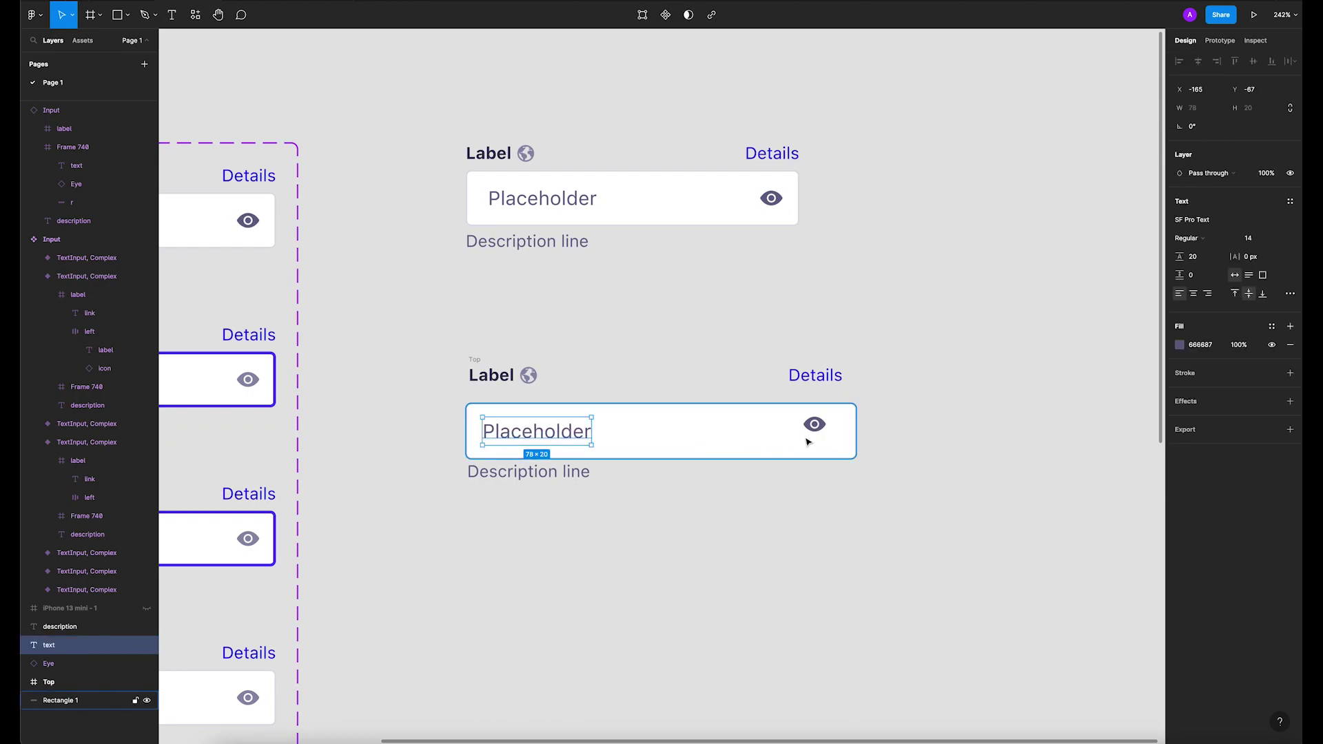
{"action": "left_click", "coordinate": [827, 436]}
{"action": "left_click_drag", "start_coordinate": [820, 427], "coordinate": [835, 435]}
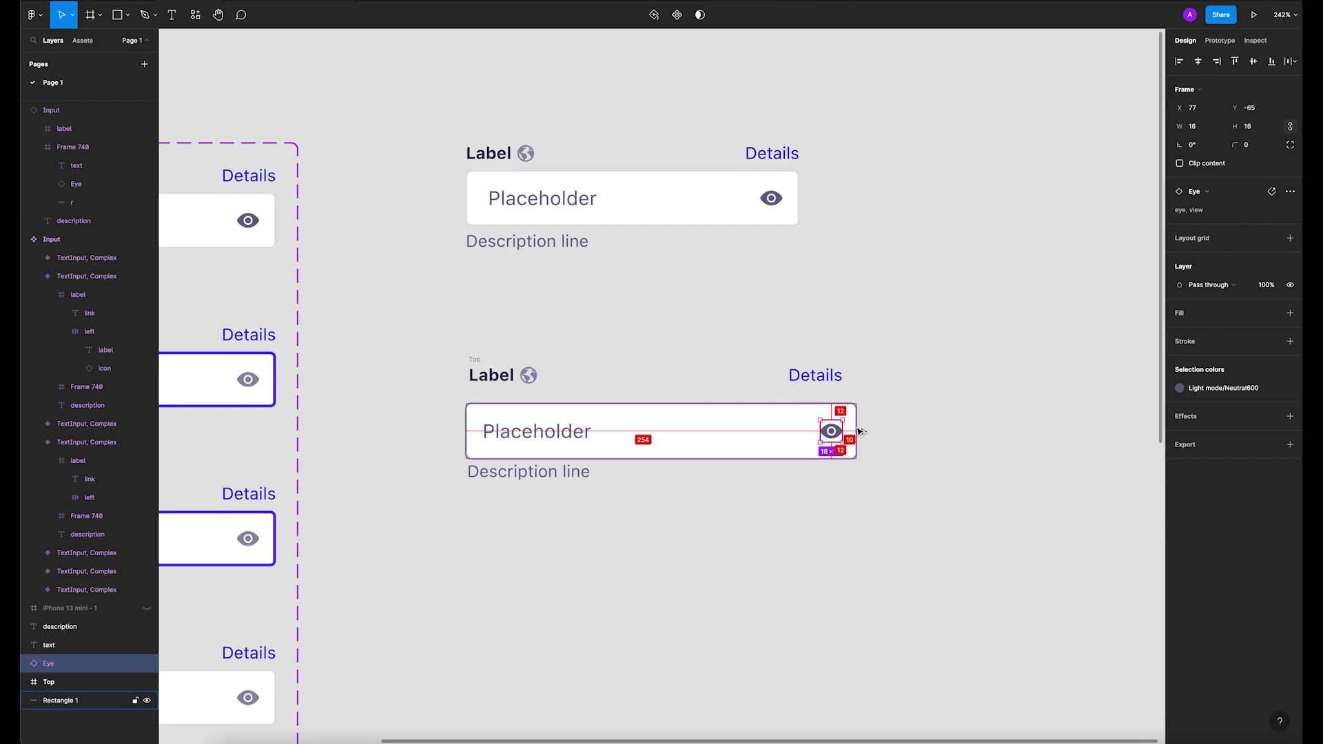
{"action": "key", "text": "Left"}
{"action": "key", "text": "Left"}
{"action": "key", "text": "Left"}
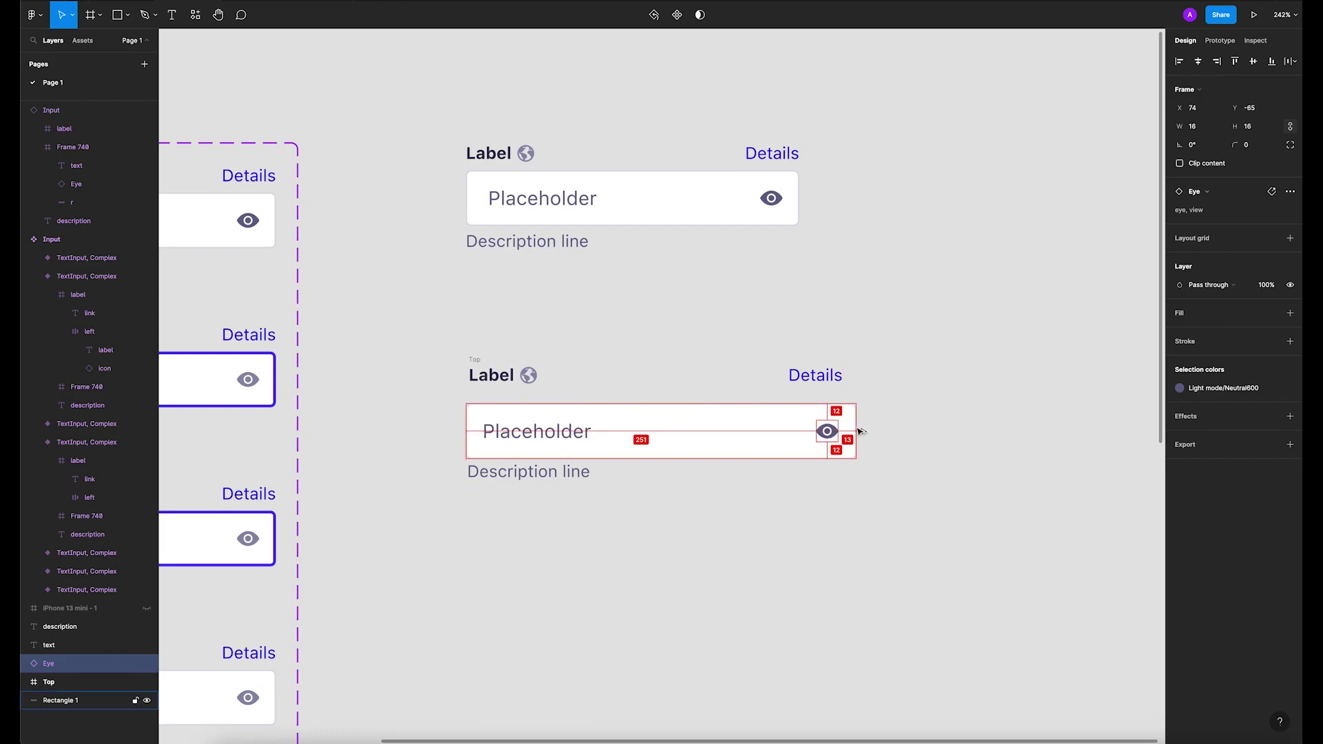
{"action": "left_click", "coordinate": [421, 411]}
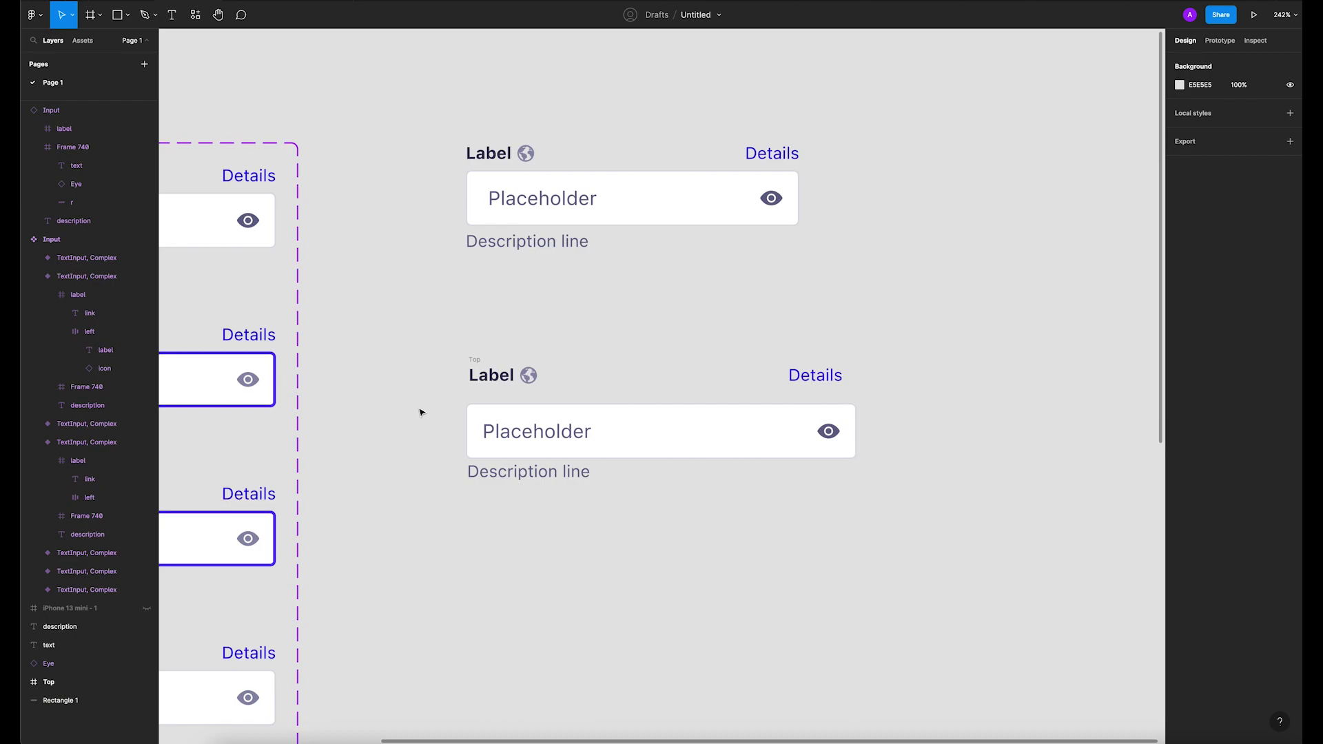
Step: Frame the white box, Placeholder text and eye icon together and name the frame "Text field"
{"action": "left_click_drag", "start_coordinate": [424, 393], "coordinate": [889, 450]}
{"action": "right_click", "coordinate": [792, 450]}
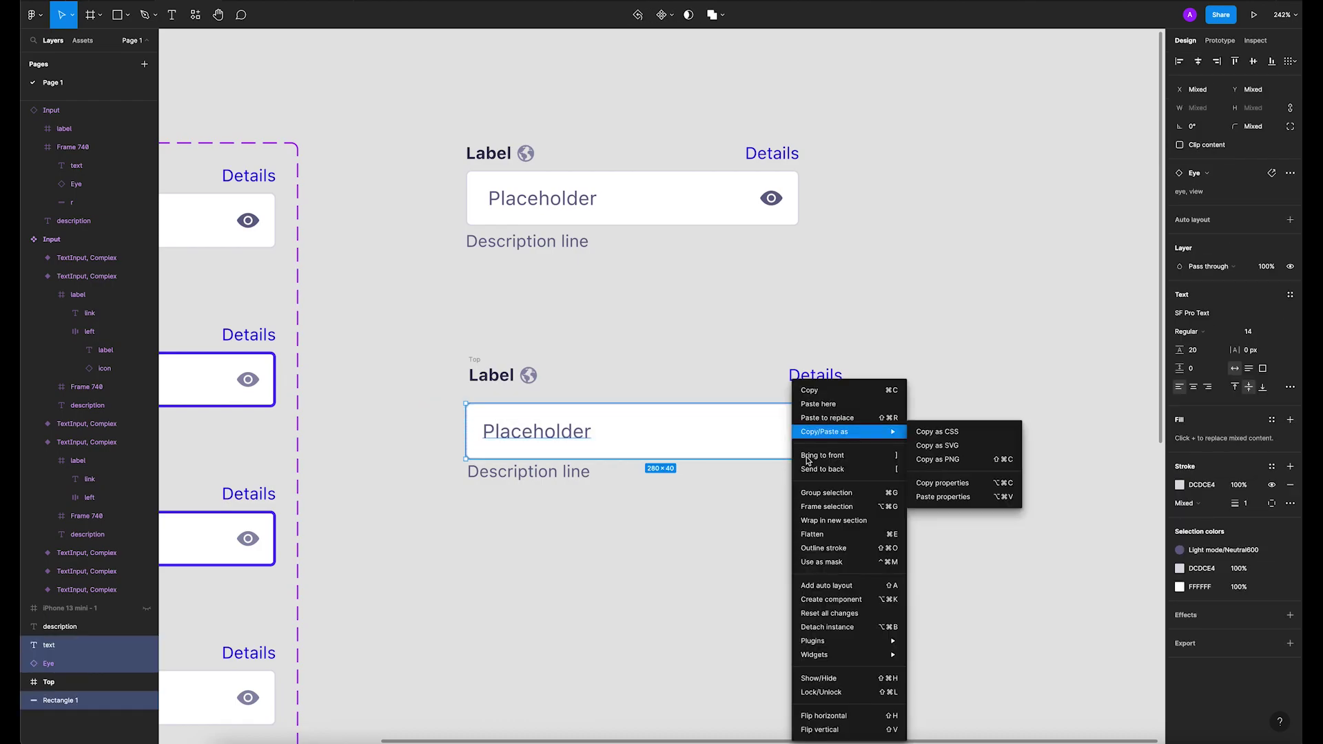
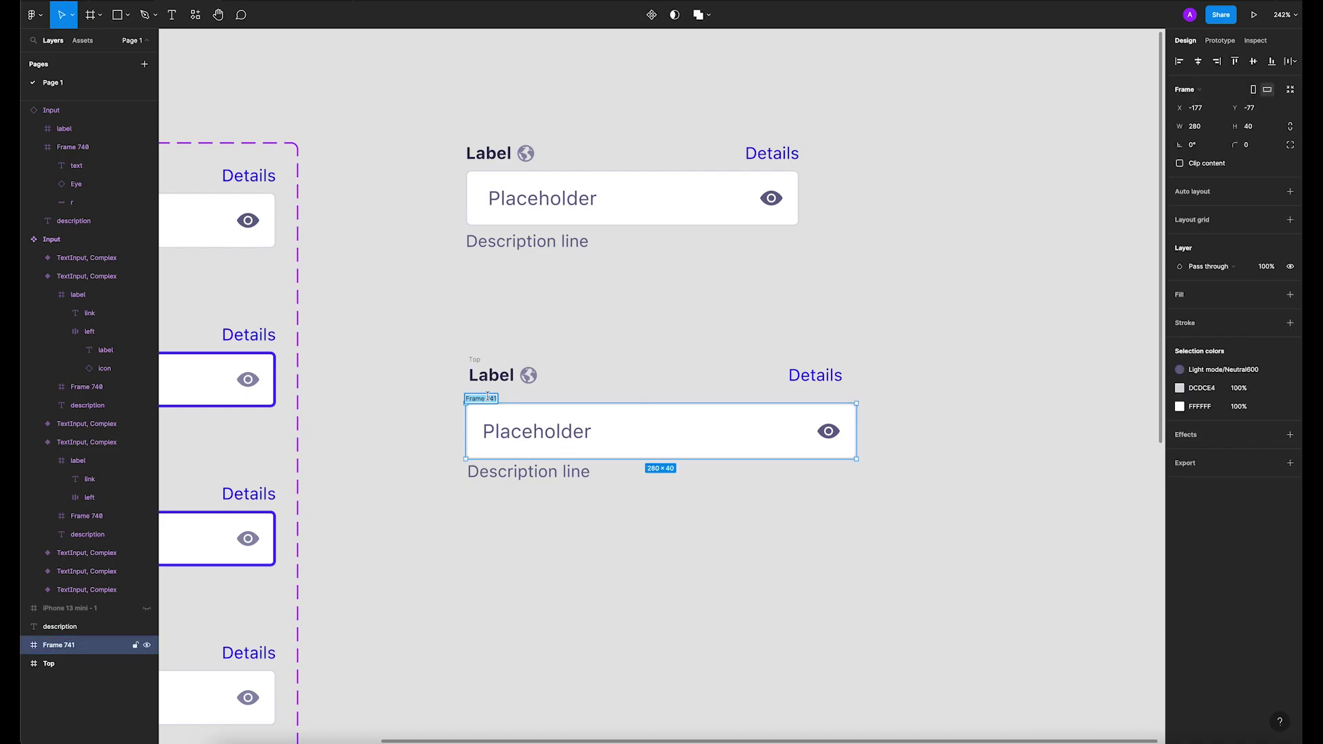
{"action": "type", "text": "Text field"}
{"action": "key", "text": "Return"}
Step: Move the Text field frame to X -176, Y -79, in line with the Description line's left edge
{"action": "left_click", "coordinate": [559, 477]}
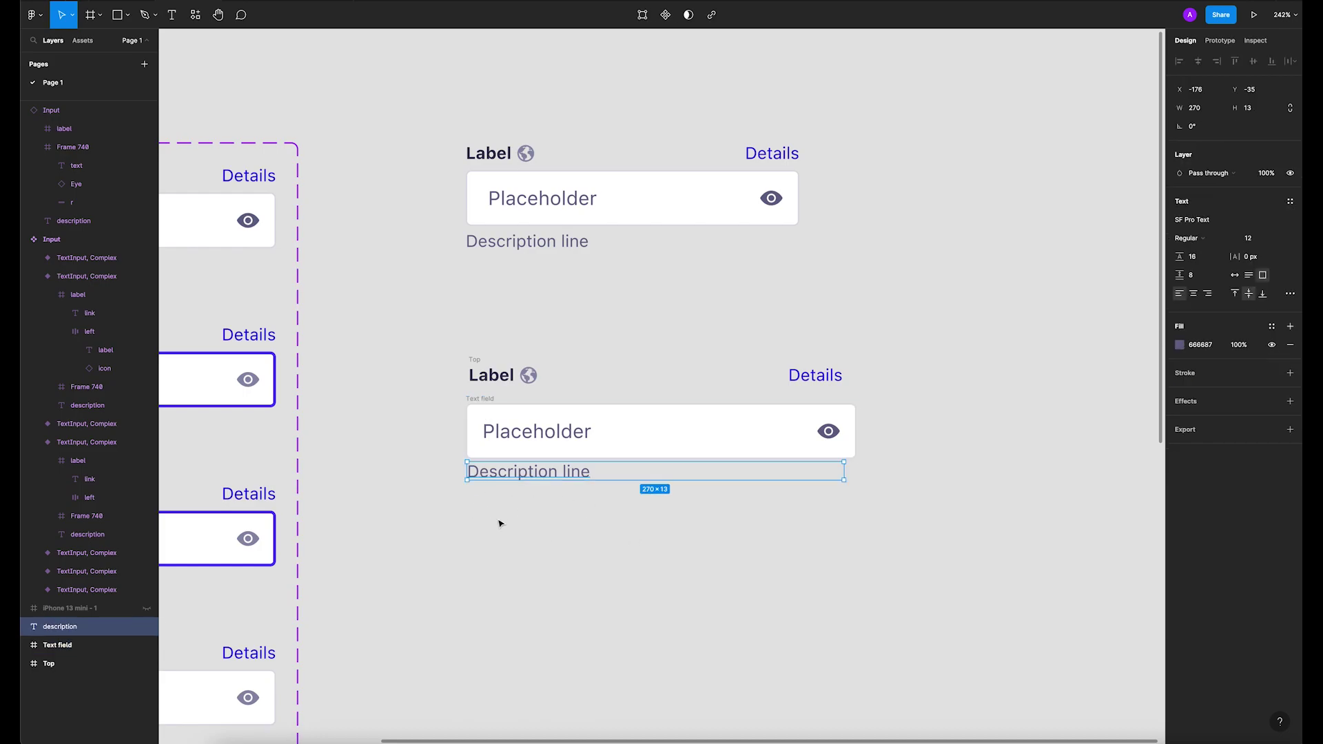
{"action": "left_click_drag", "start_coordinate": [482, 402], "coordinate": [485, 398]}
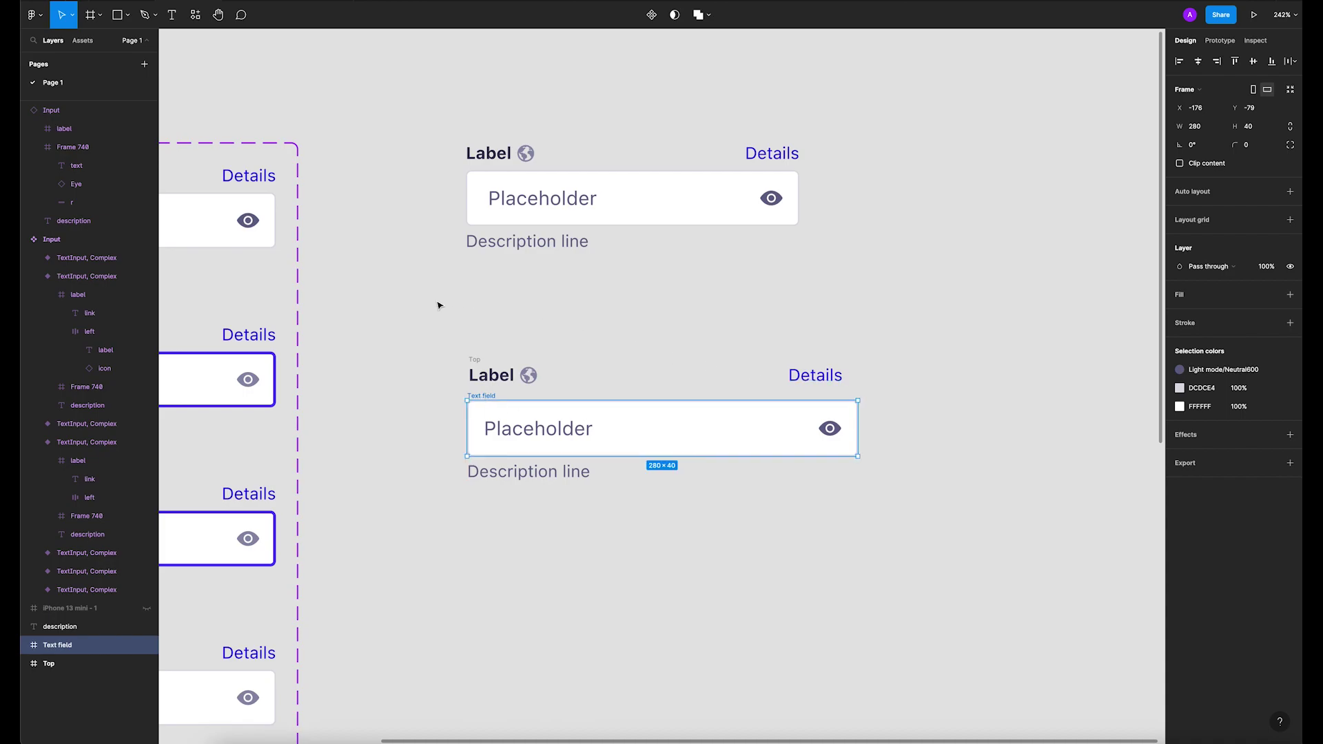
{"action": "left_click", "coordinate": [478, 358]}
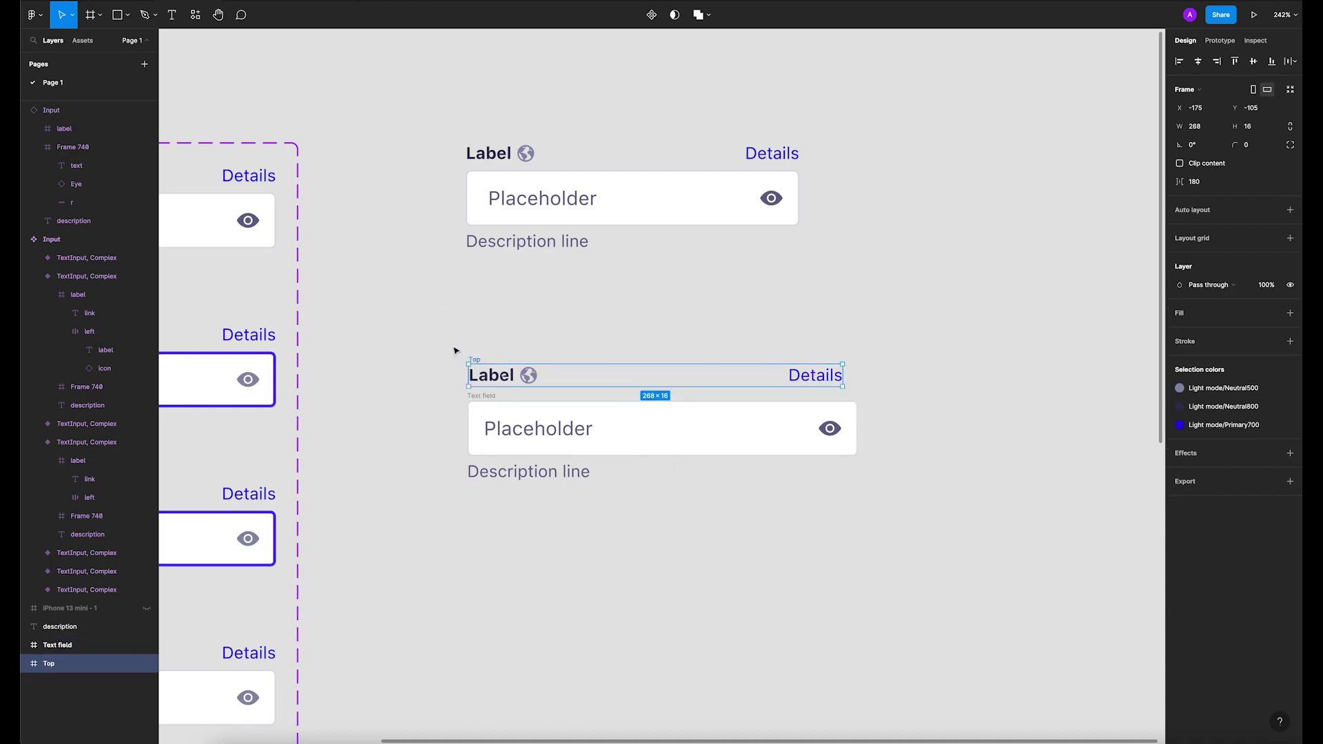
Step: Frame the Top row, Text field and Description line together and add auto layout to the new frame
{"action": "left_click_drag", "start_coordinate": [420, 332], "coordinate": [910, 548]}
{"action": "right_click", "coordinate": [685, 439]}
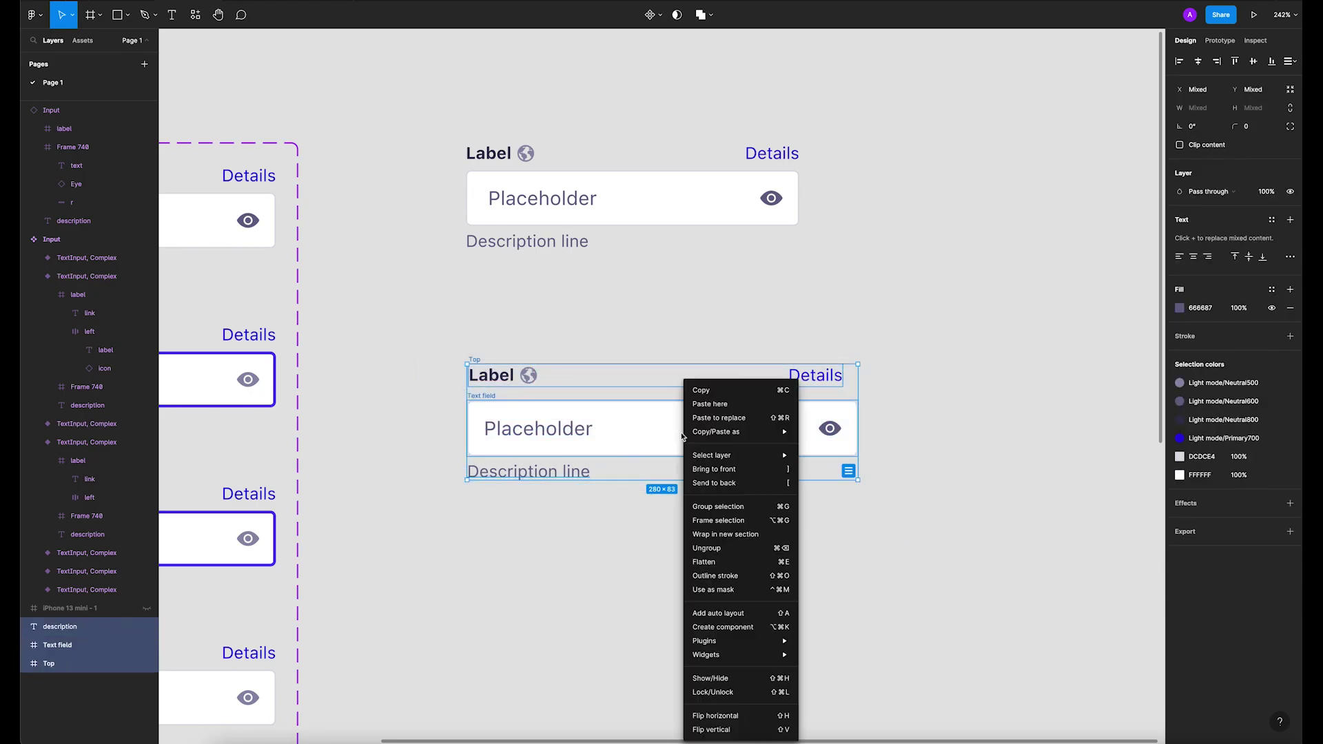
{"action": "left_click", "coordinate": [736, 523]}
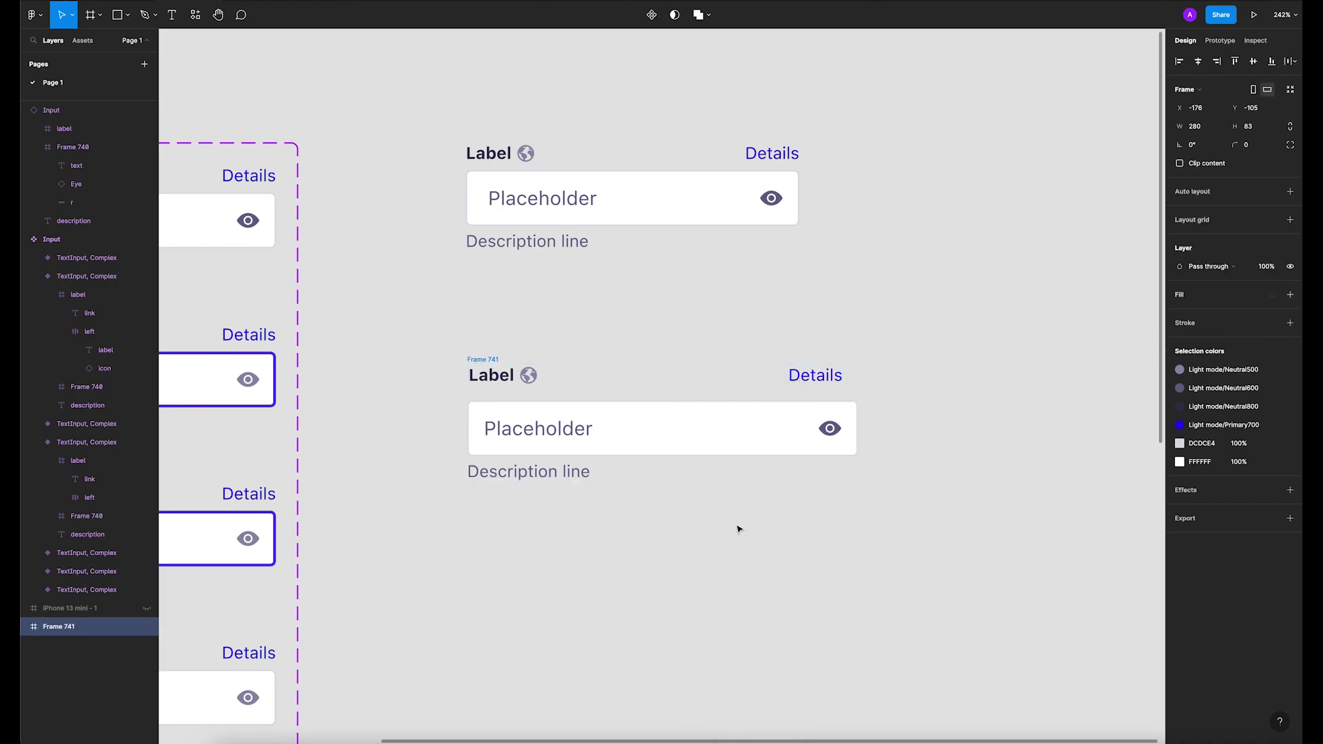
{"action": "left_click", "coordinate": [524, 344]}
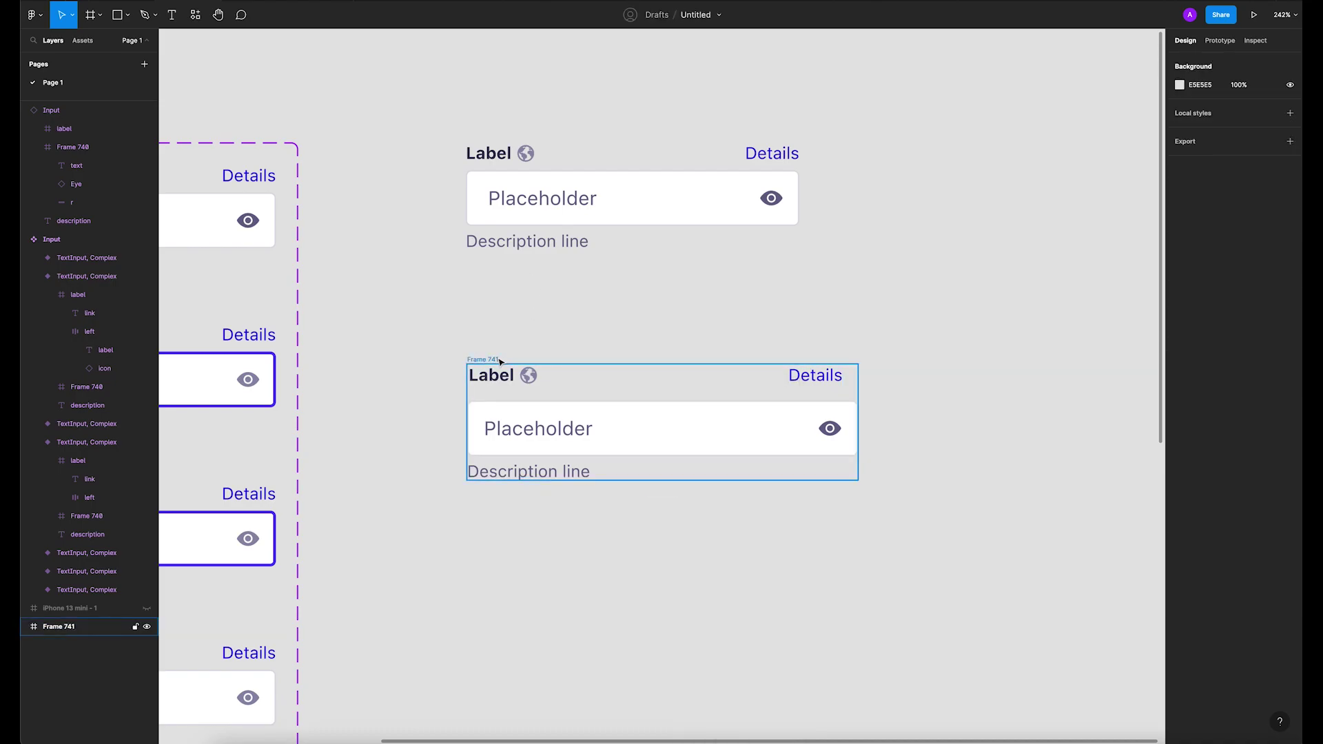
{"action": "left_click", "coordinate": [500, 361]}
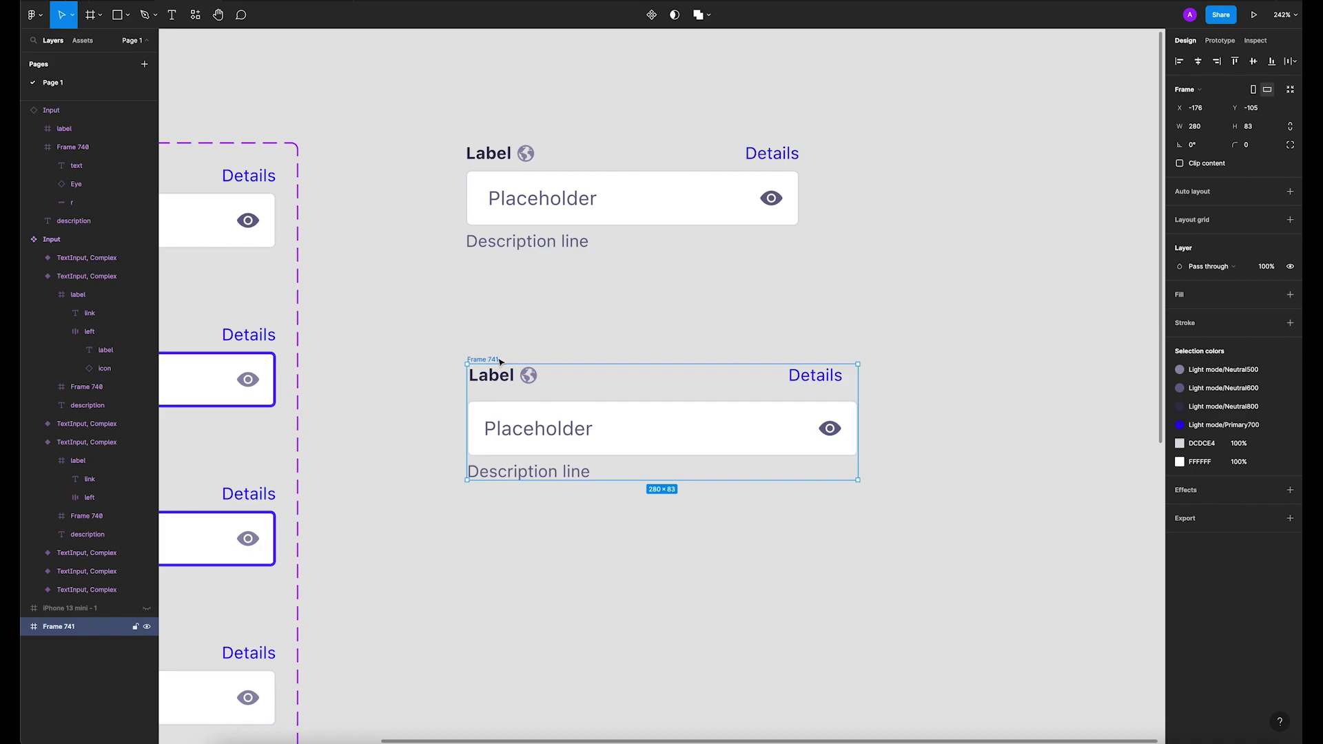
{"action": "left_click", "coordinate": [1290, 192]}
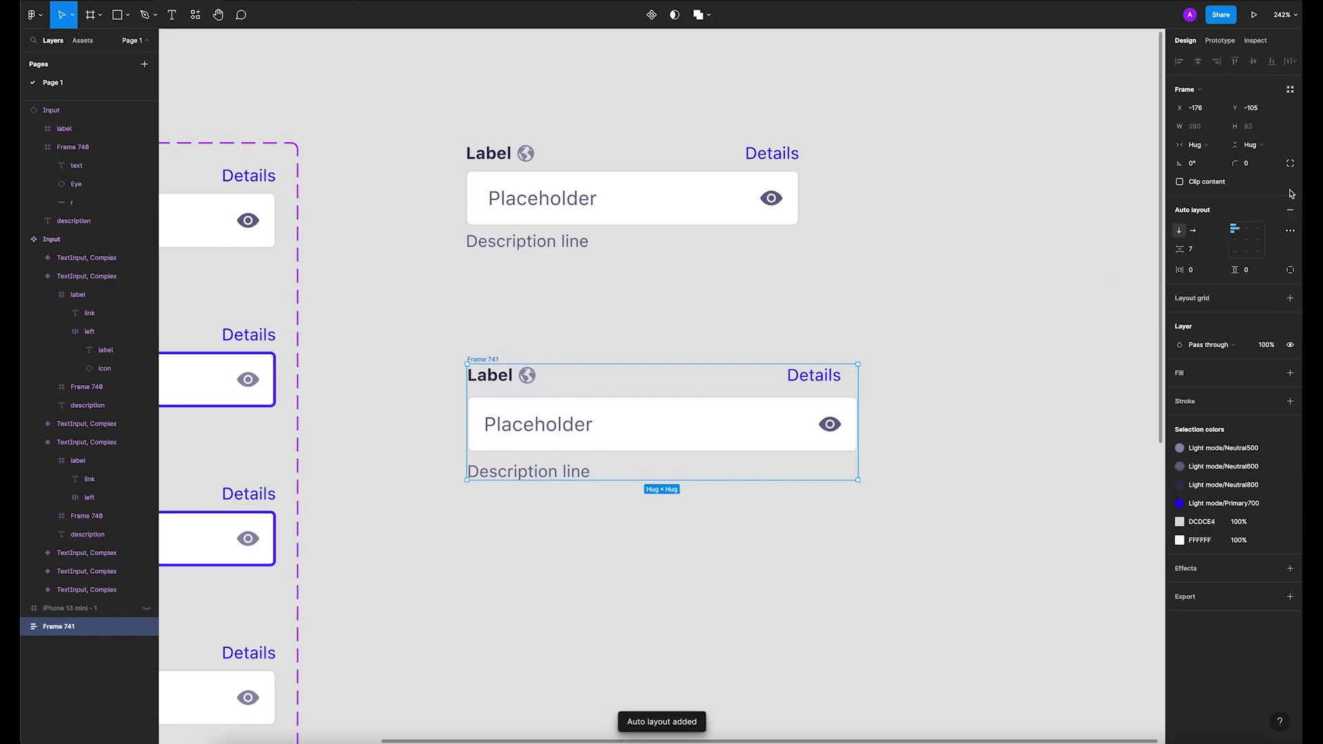
{"action": "left_click", "coordinate": [930, 328]}
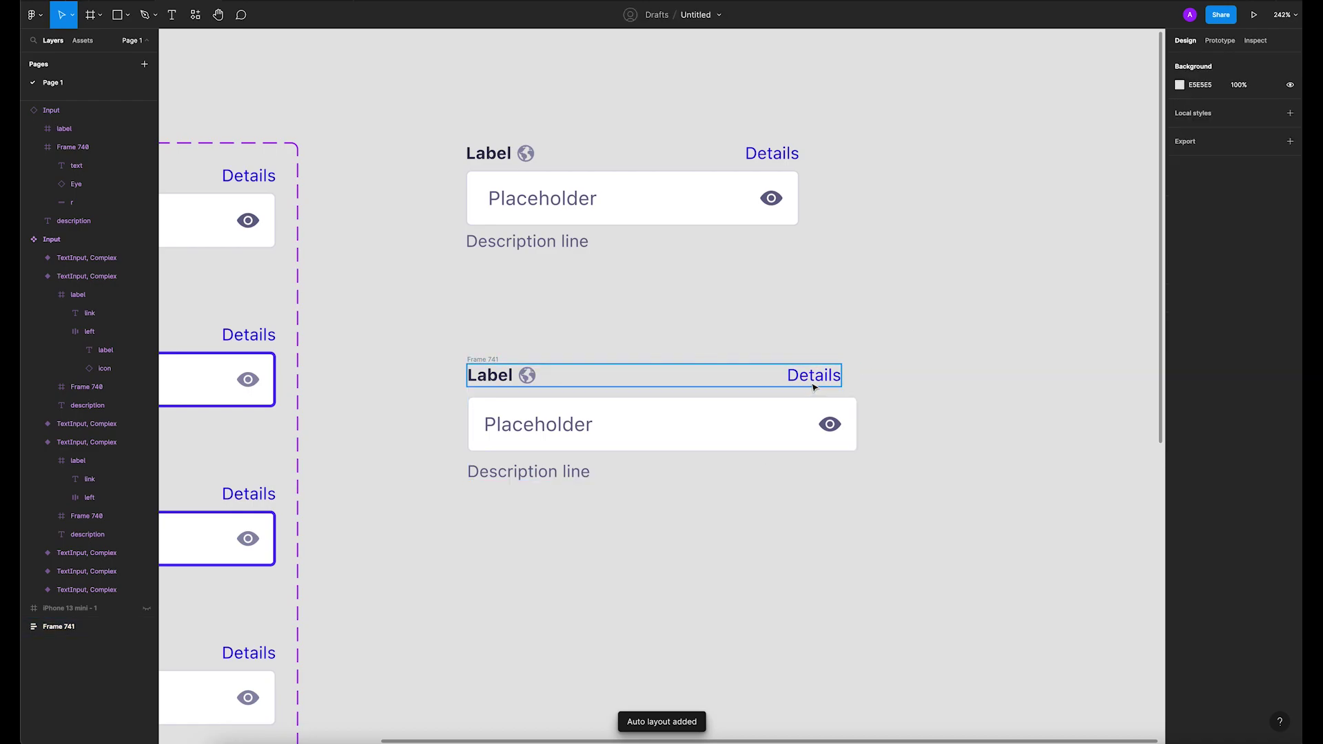
{"action": "left_click", "coordinate": [569, 376]}
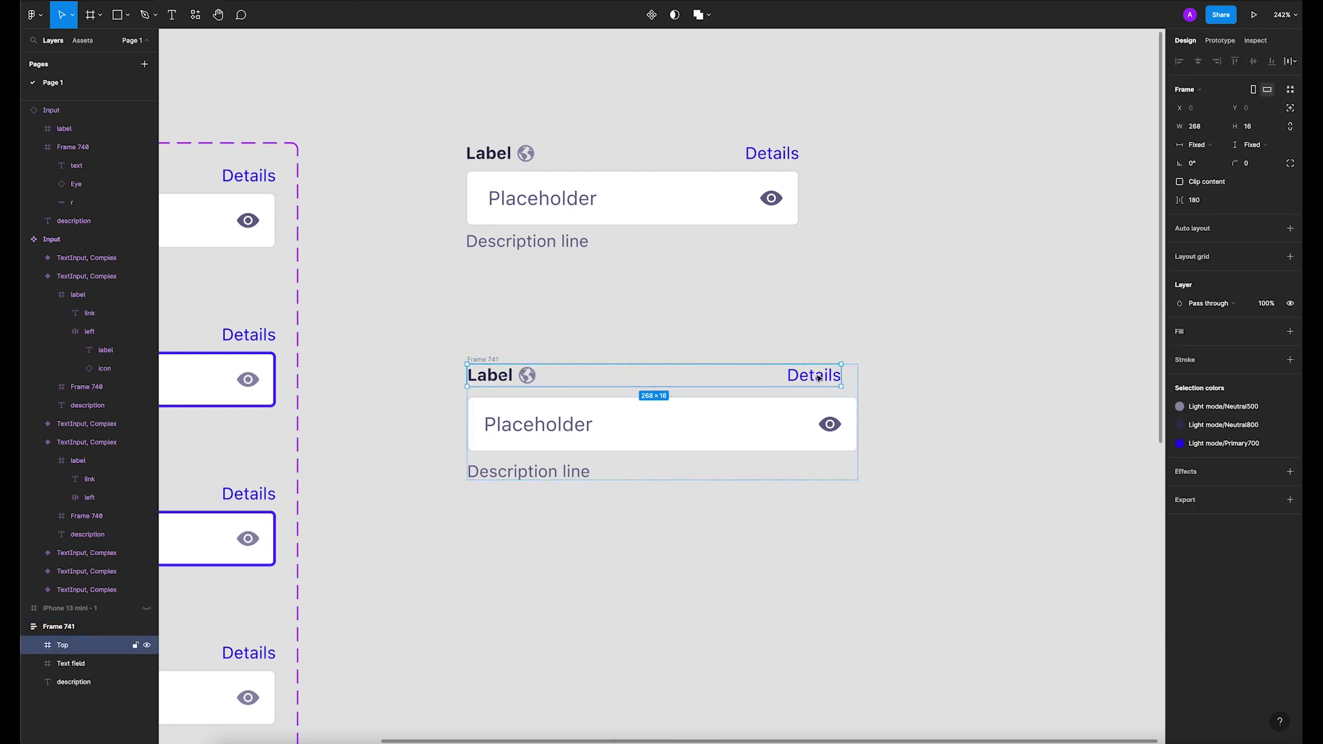
{"action": "left_click", "coordinate": [655, 313]}
{"action": "scroll", "coordinate": [620, 312], "scroll_direction": "down", "scroll_amount": 1}
{"action": "scroll", "coordinate": [620, 313], "scroll_direction": "right", "scroll_amount": 1}
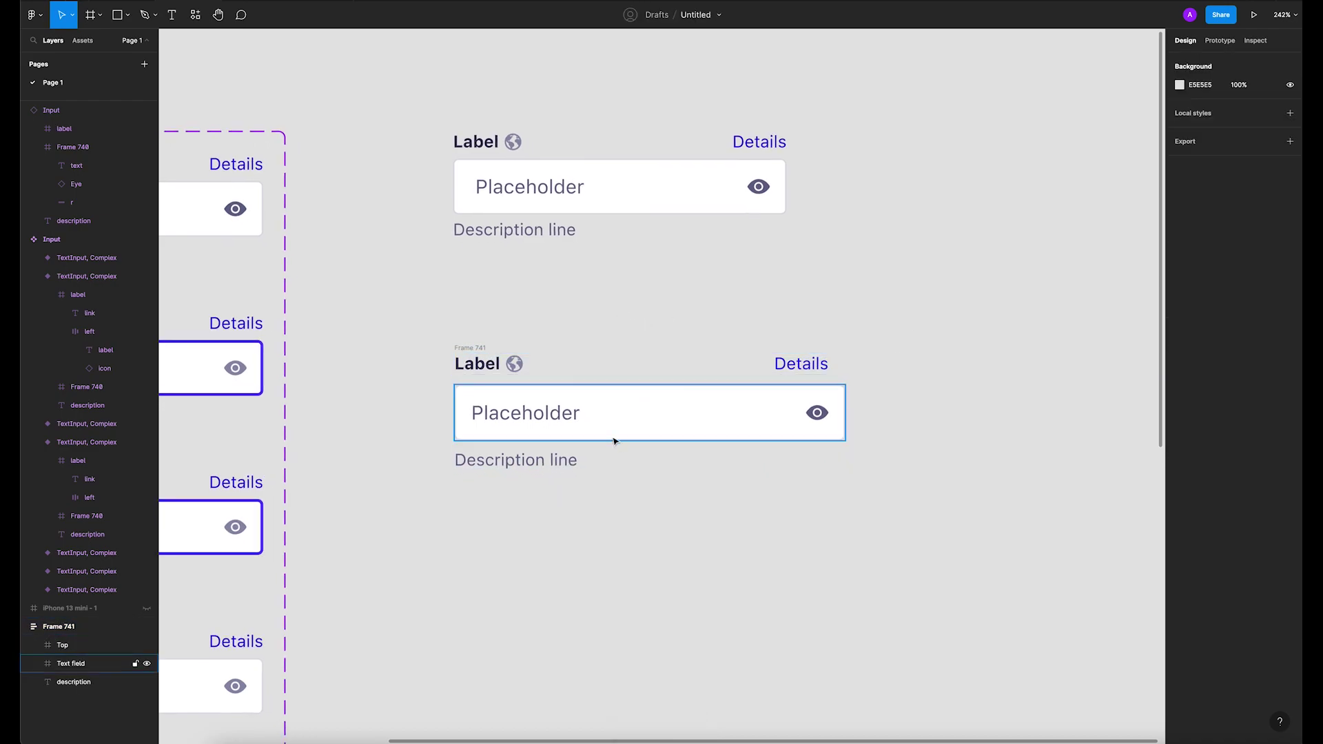
Step: Widen the original text input instance above the rebuilt one to about 242 px
{"action": "left_click", "coordinate": [516, 186]}
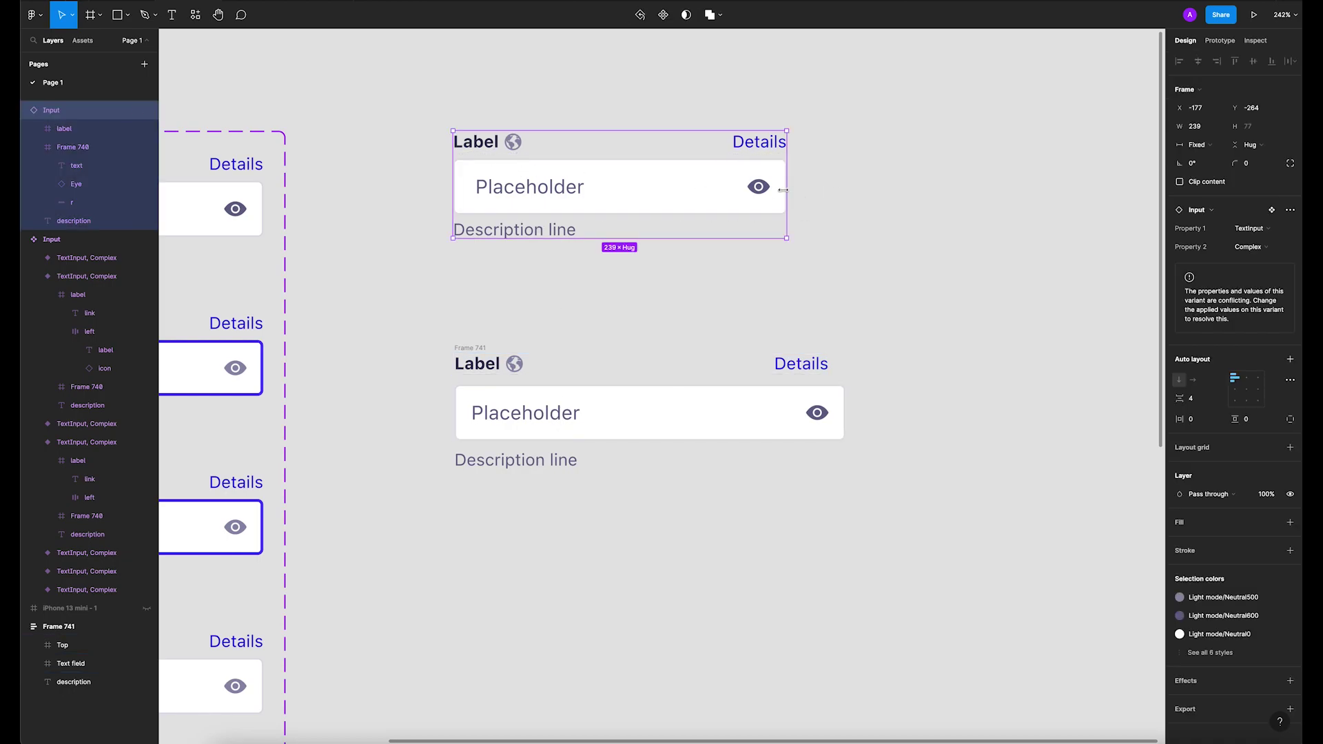
{"action": "left_click_drag", "start_coordinate": [784, 190], "coordinate": [791, 231]}
{"action": "left_click", "coordinate": [748, 311]}
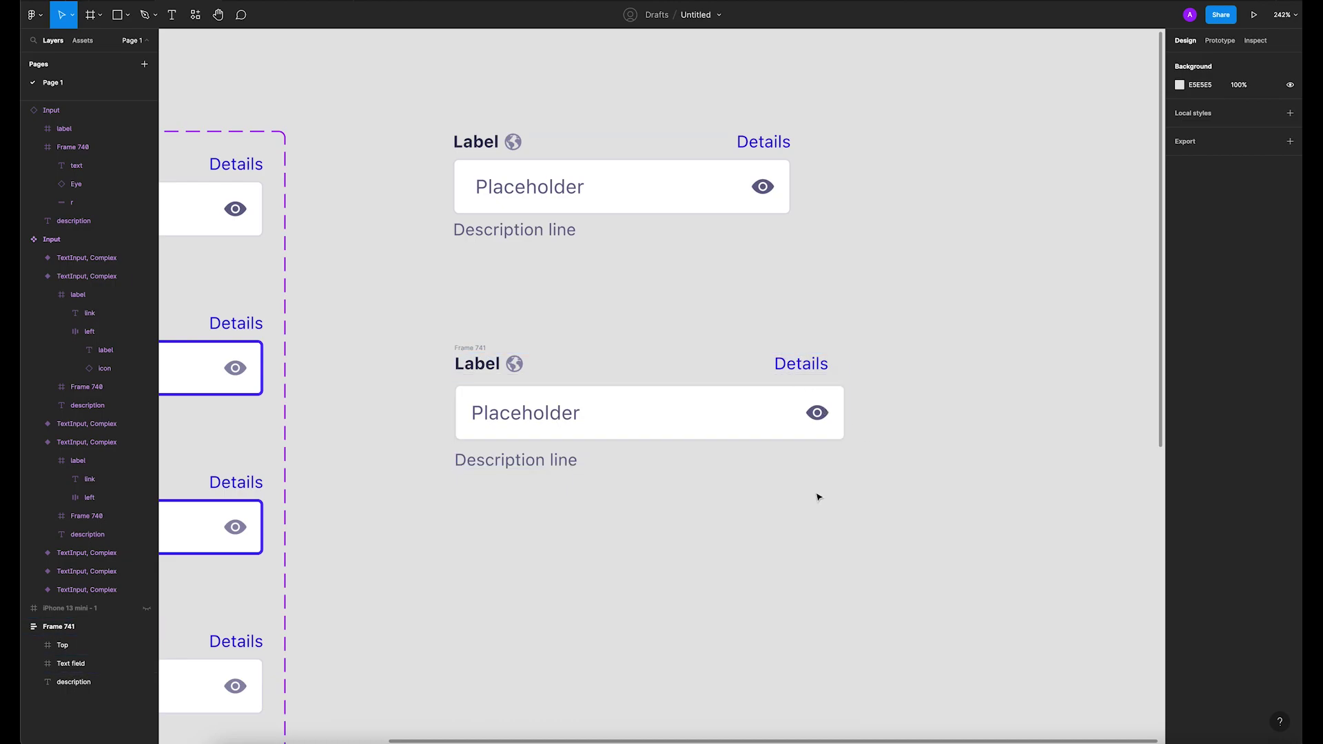
Step: Set the vertical spacing between items in the rebuilt input's outer auto layout frame to 4
{"action": "scroll", "coordinate": [819, 496], "scroll_direction": "right", "scroll_amount": 2}
{"action": "scroll", "coordinate": [818, 496], "scroll_direction": "down", "scroll_amount": 1}
{"action": "left_click", "coordinate": [448, 340]}
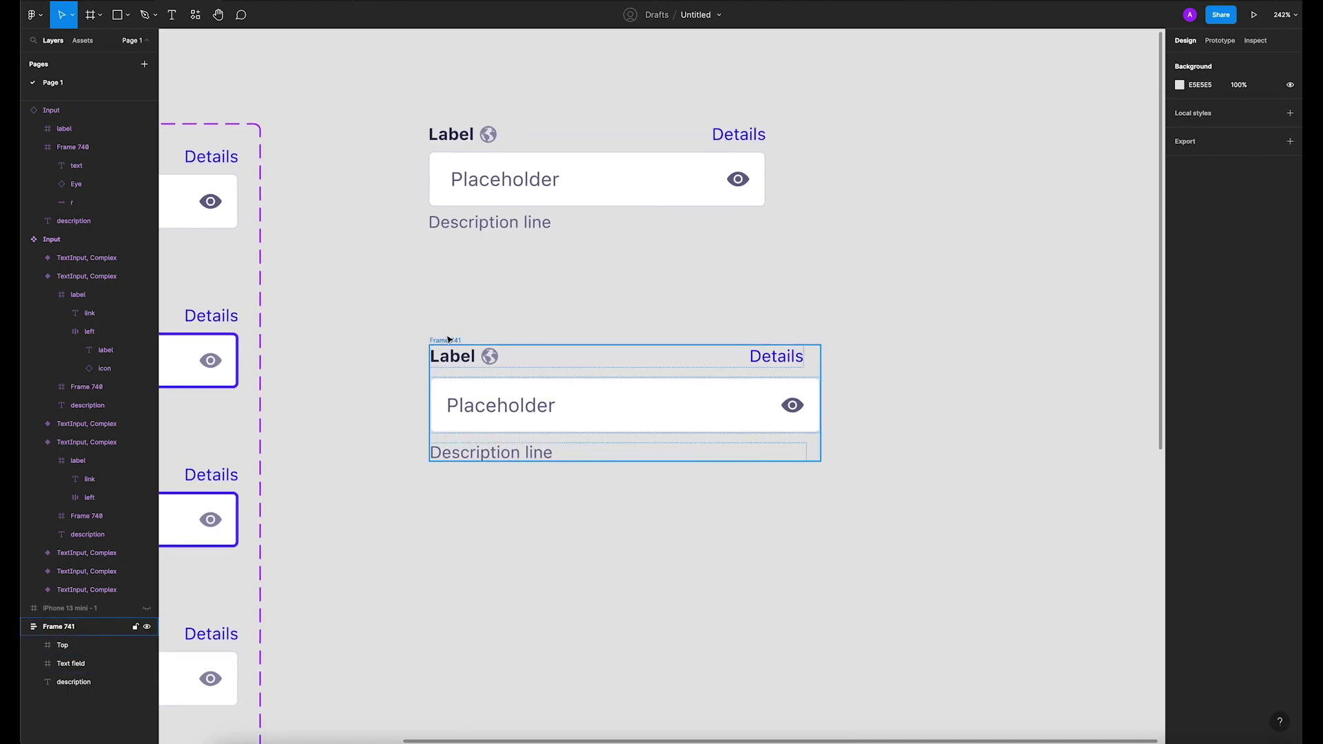
{"action": "left_click", "coordinate": [448, 340]}
{"action": "left_click", "coordinate": [1197, 251]}
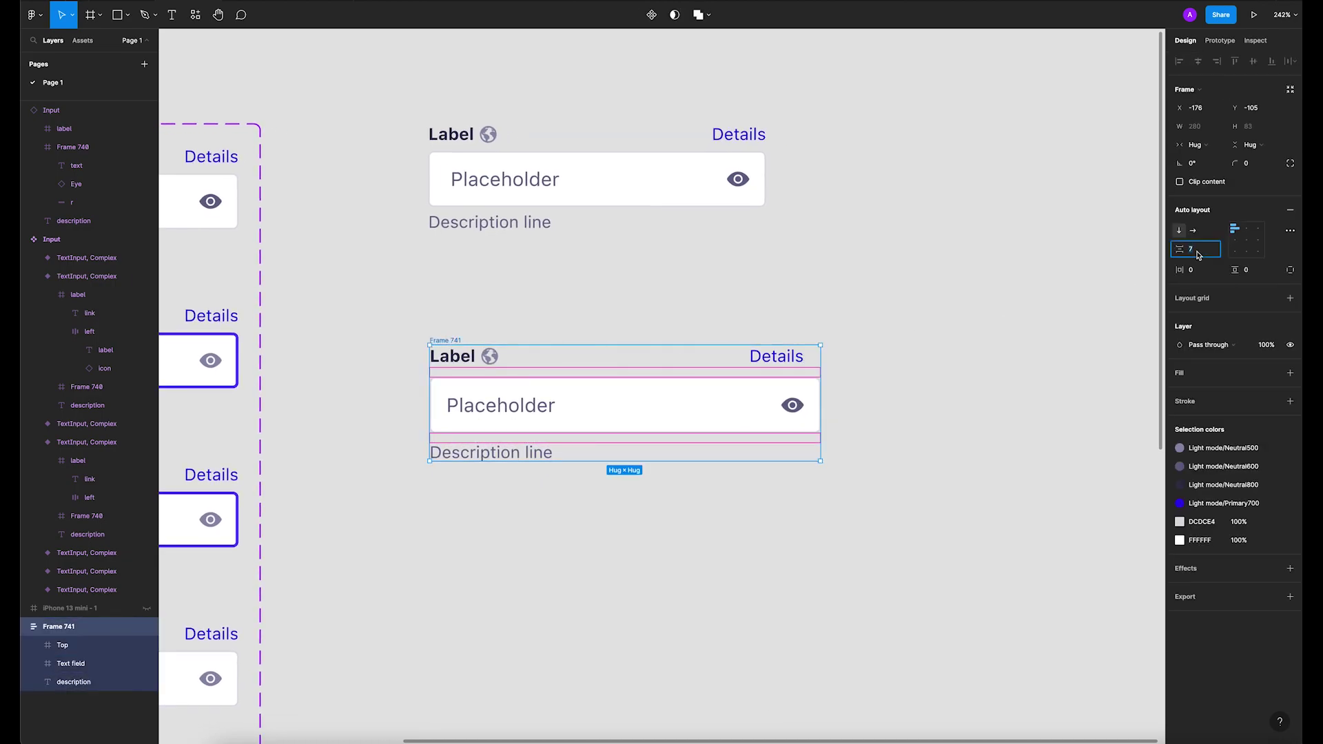
{"action": "type", "text": "6"}
{"action": "key", "text": "Return"}
{"action": "left_click", "coordinate": [1199, 249]}
{"action": "type", "text": "4"}
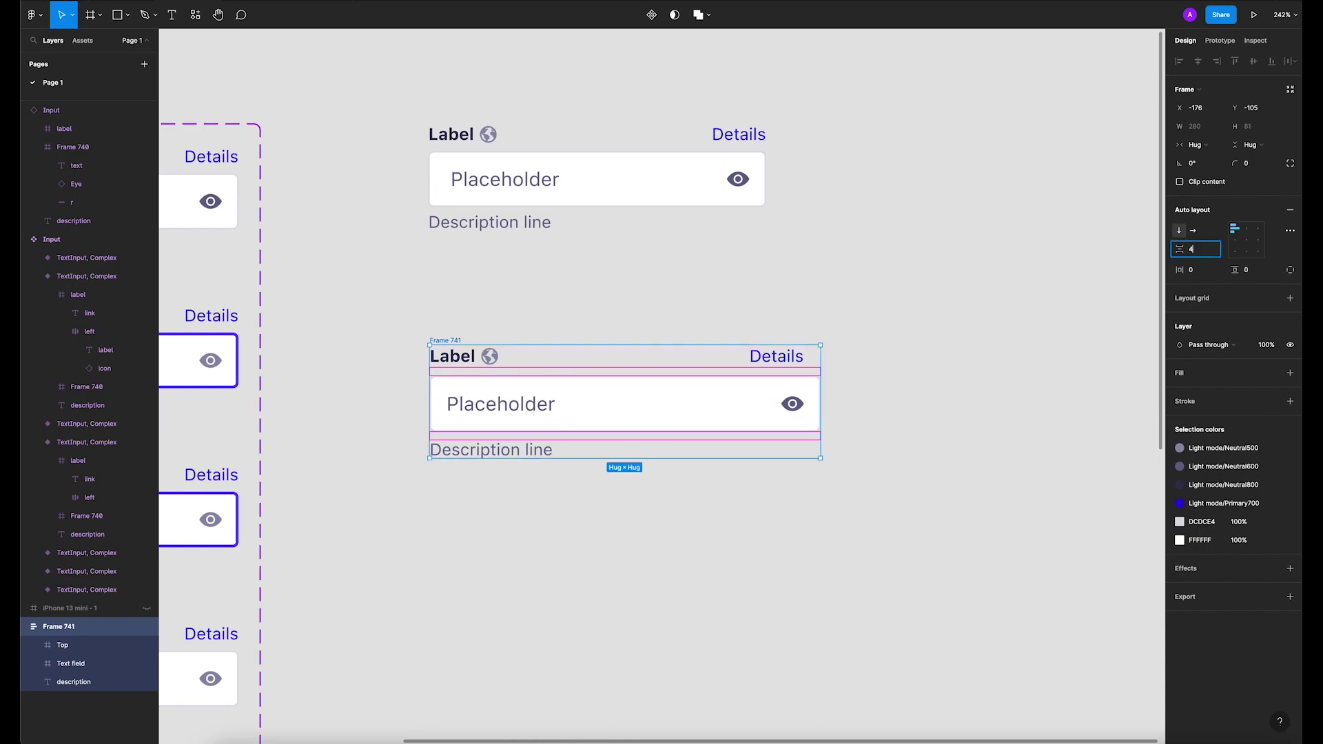
{"action": "key", "text": "Return"}
{"action": "left_click", "coordinate": [672, 511]}
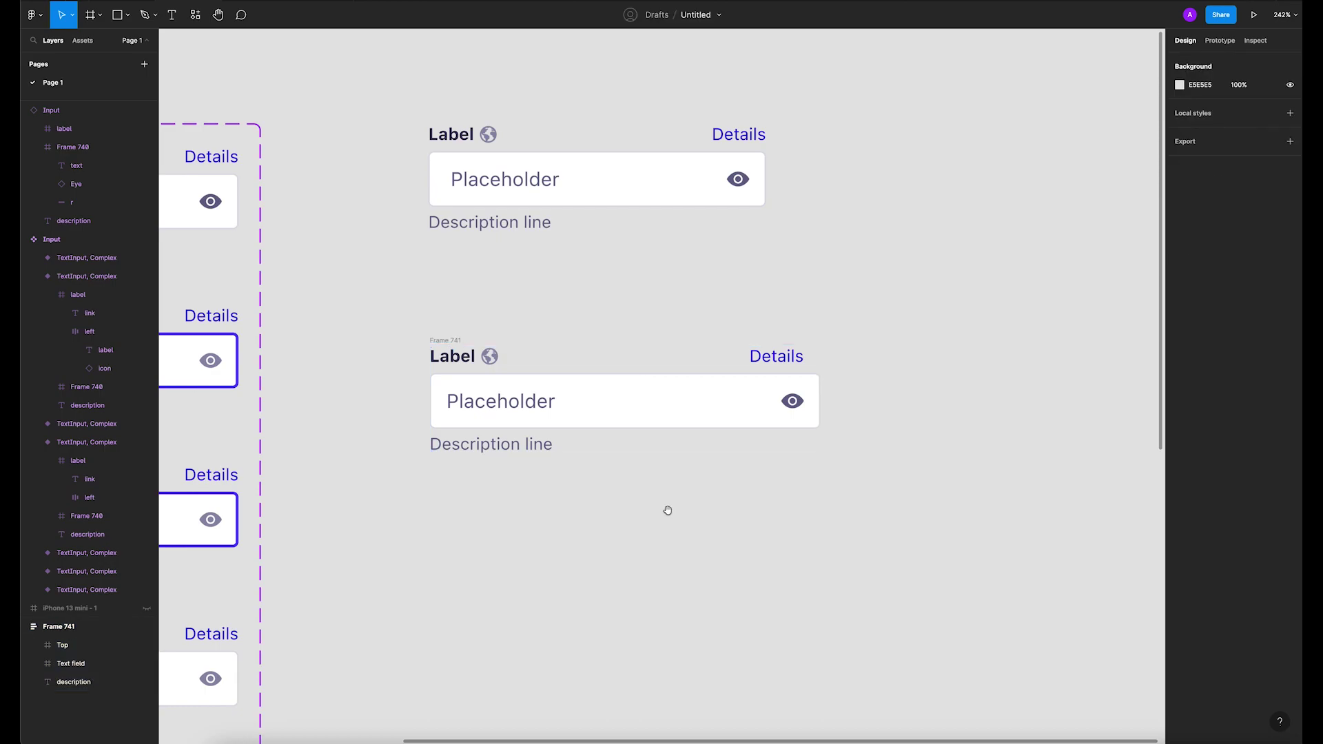
Step: Set the Top row's width to Fill container and its height to Fixed
{"action": "scroll", "coordinate": [620, 510], "scroll_direction": "right", "scroll_amount": 2}
{"action": "left_click", "coordinate": [417, 350]}
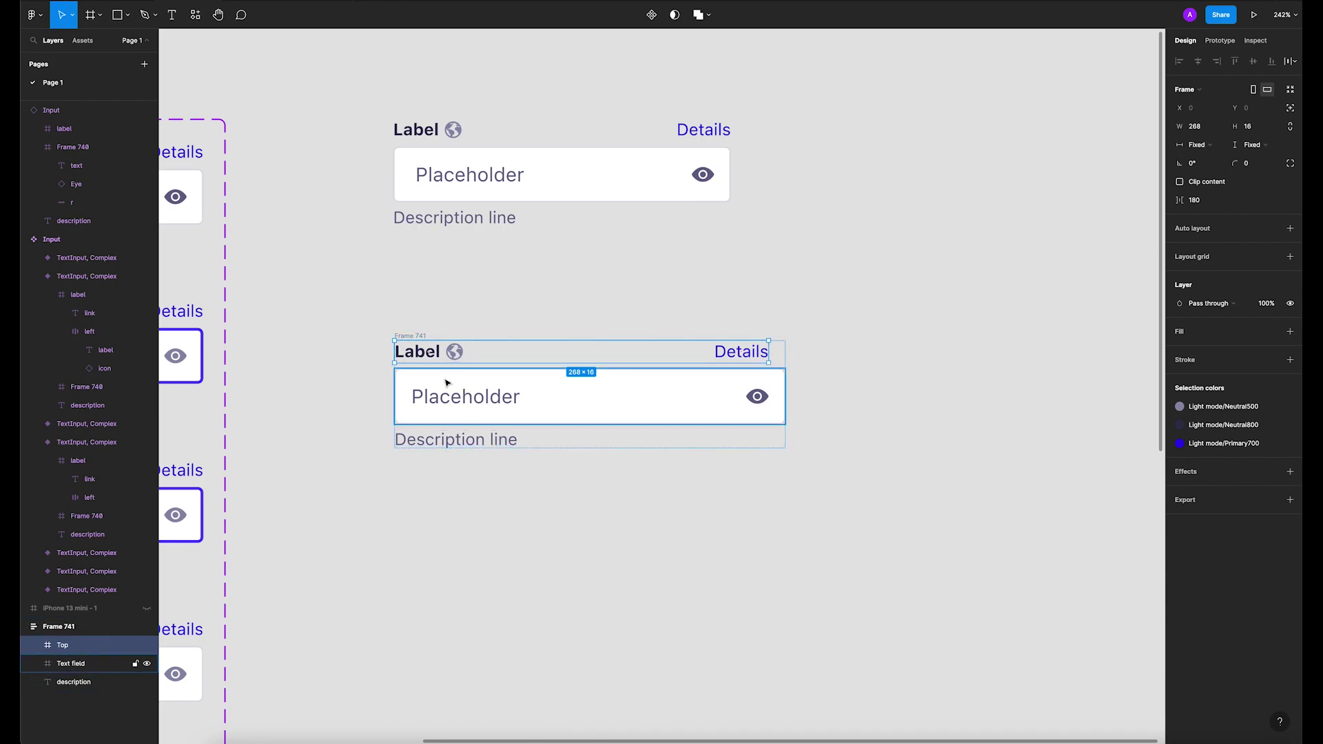
{"action": "left_click", "coordinate": [1197, 145]}
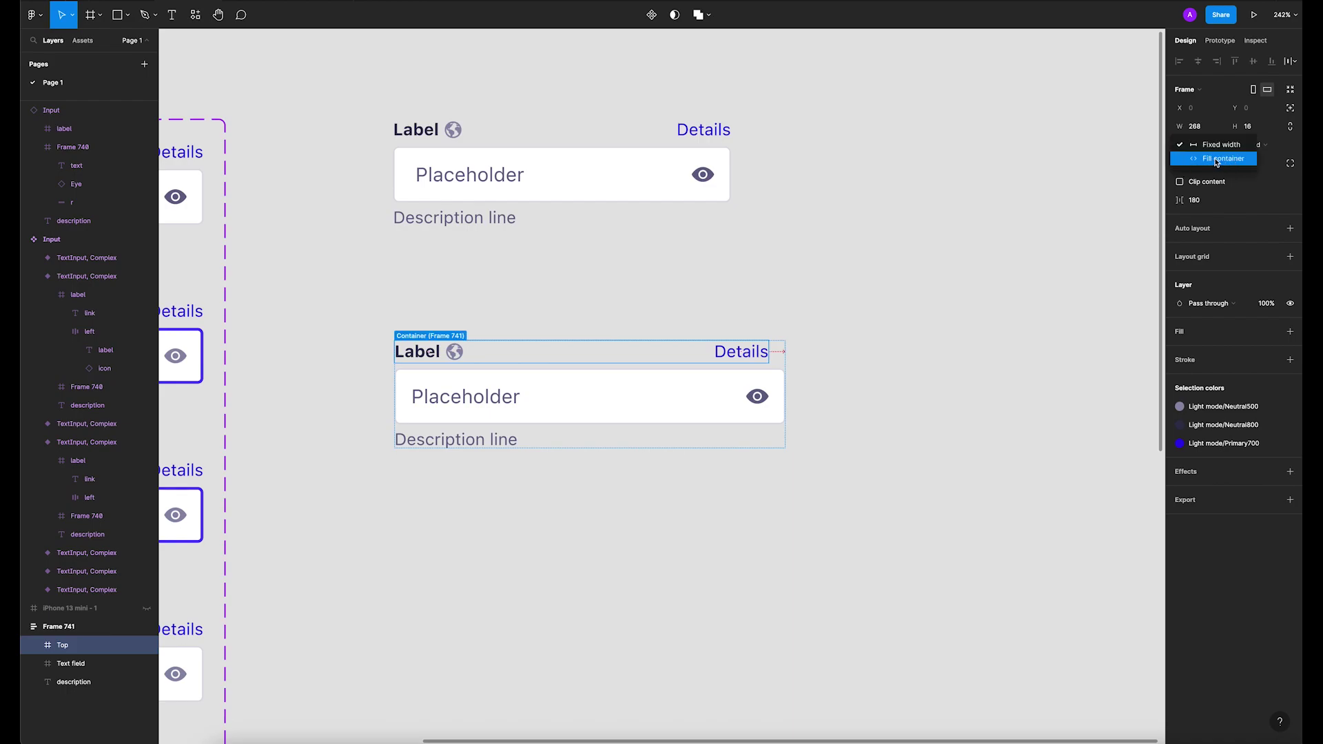
{"action": "left_click", "coordinate": [1217, 160]}
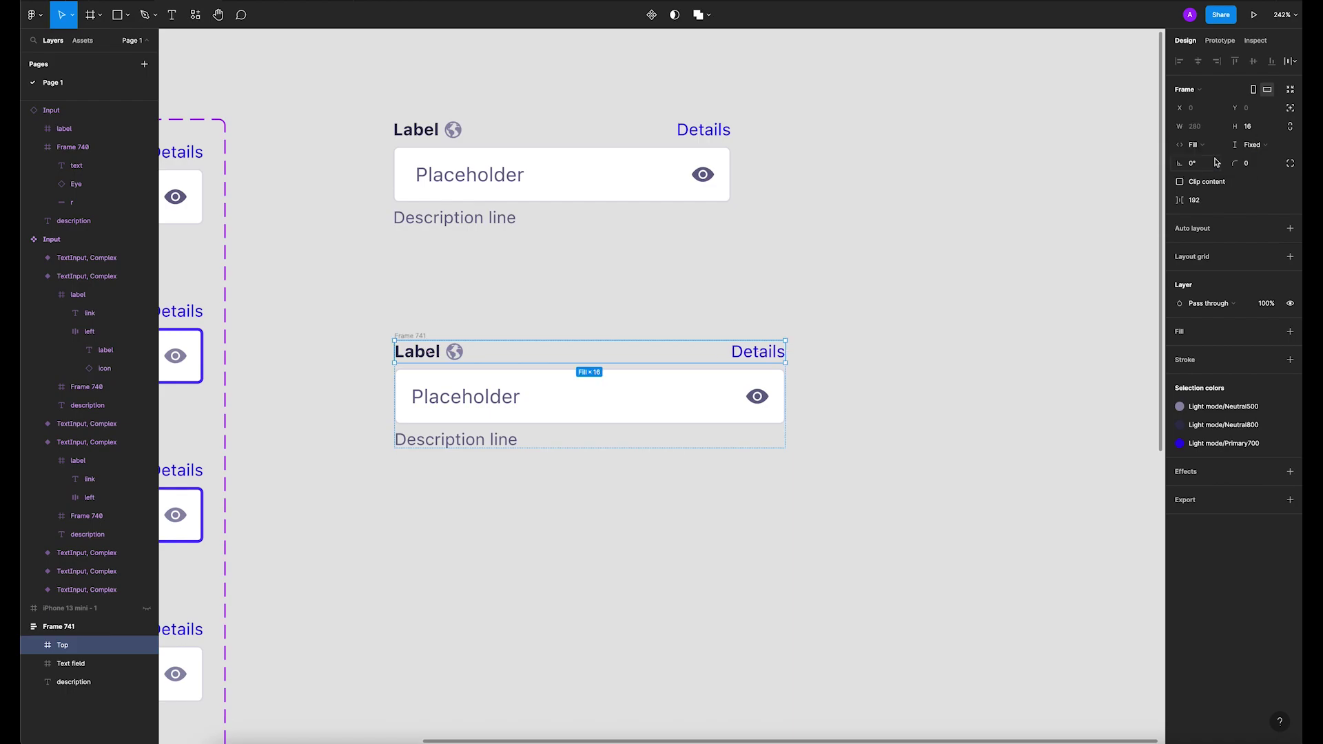
{"action": "left_click", "coordinate": [1267, 144]}
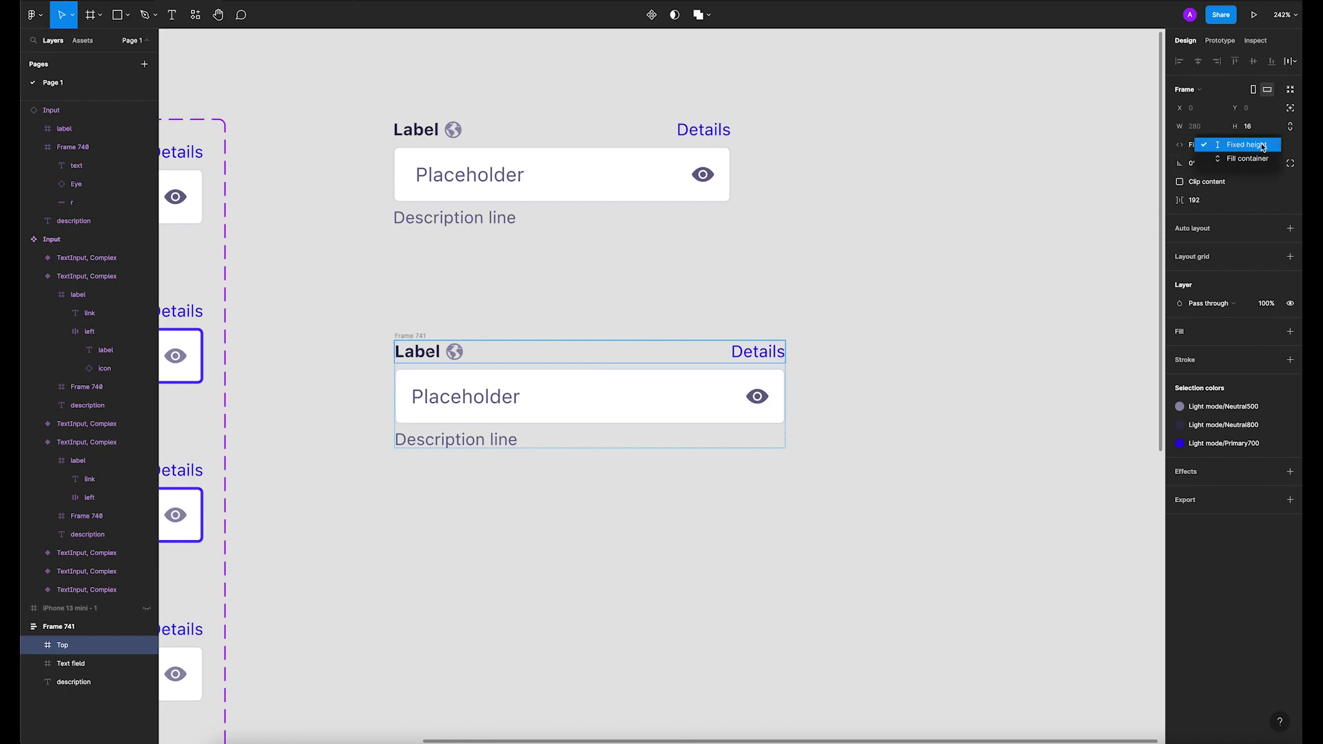
{"action": "left_click", "coordinate": [1263, 145]}
{"action": "left_click", "coordinate": [1027, 207]}
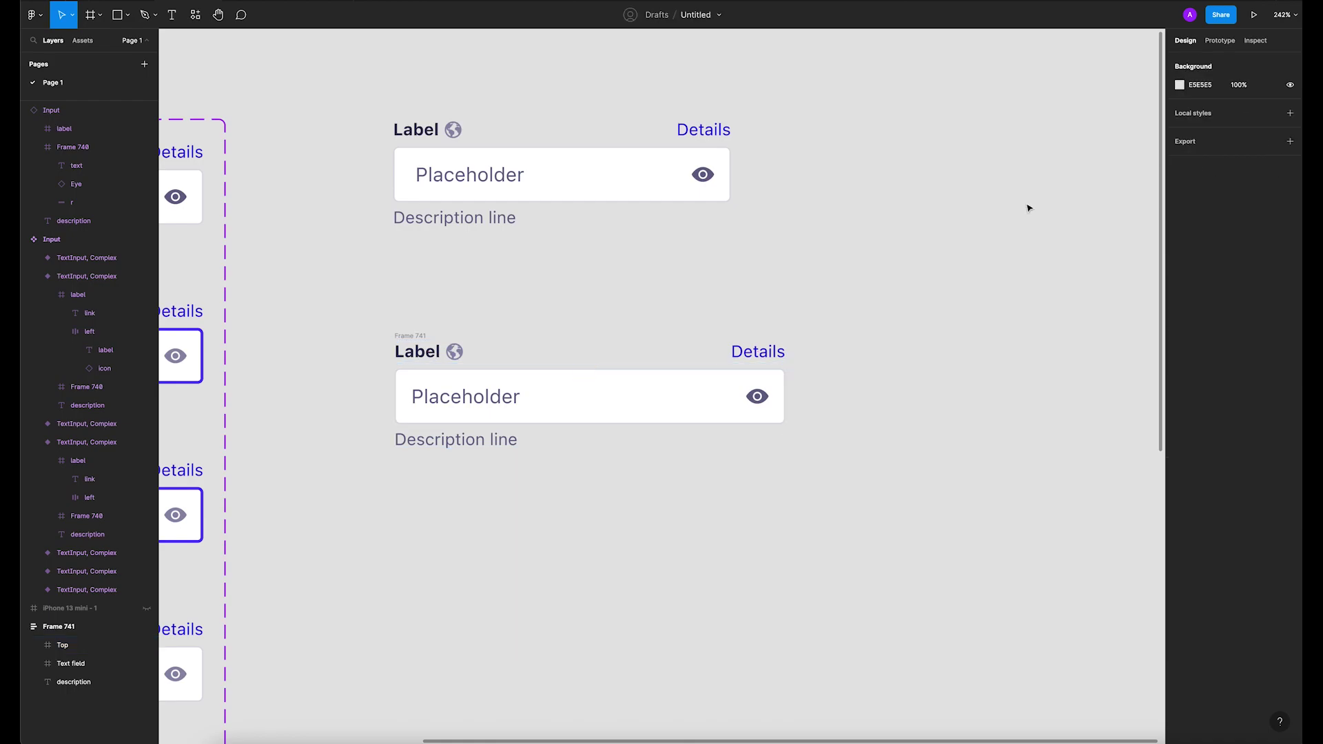
Step: Set the Placeholder text's horizontal constraint to Left and check the constraints of the eye icon in the rebuilt input
{"action": "double_click", "coordinate": [476, 405]}
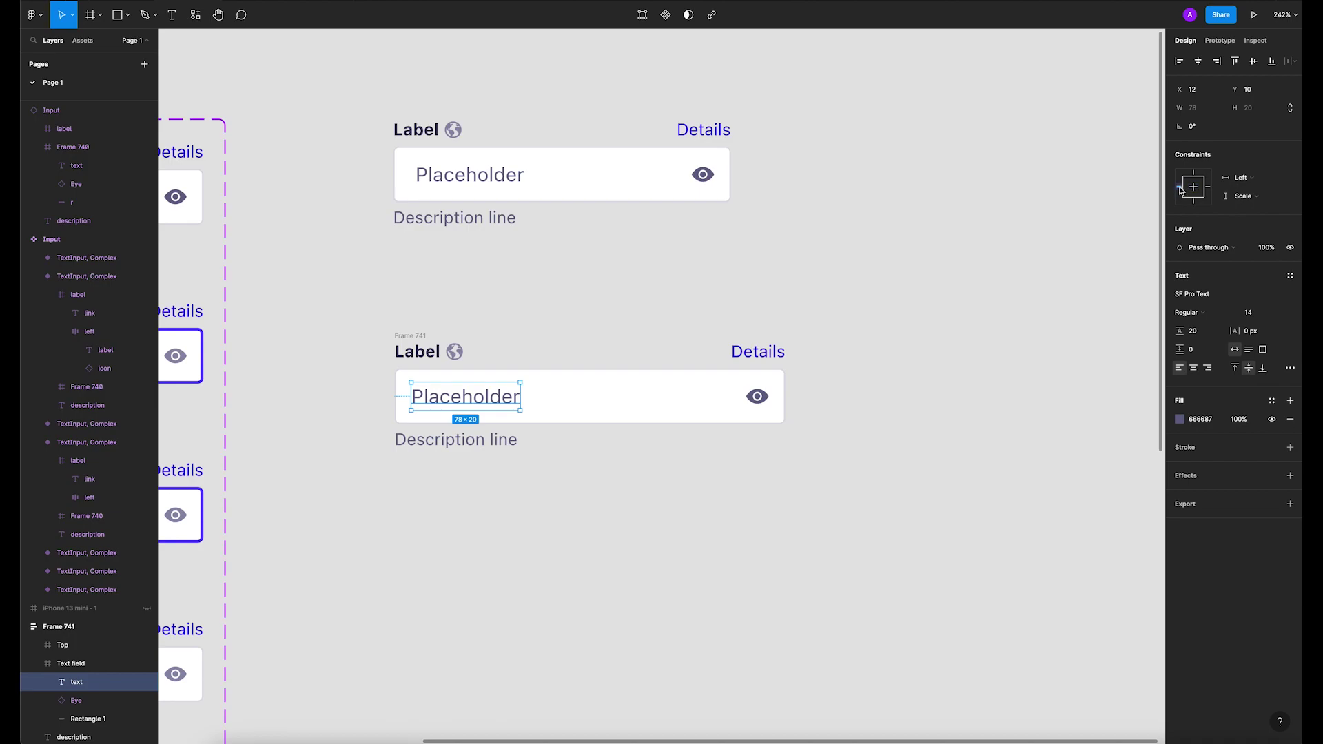
{"action": "left_click", "coordinate": [1247, 180]}
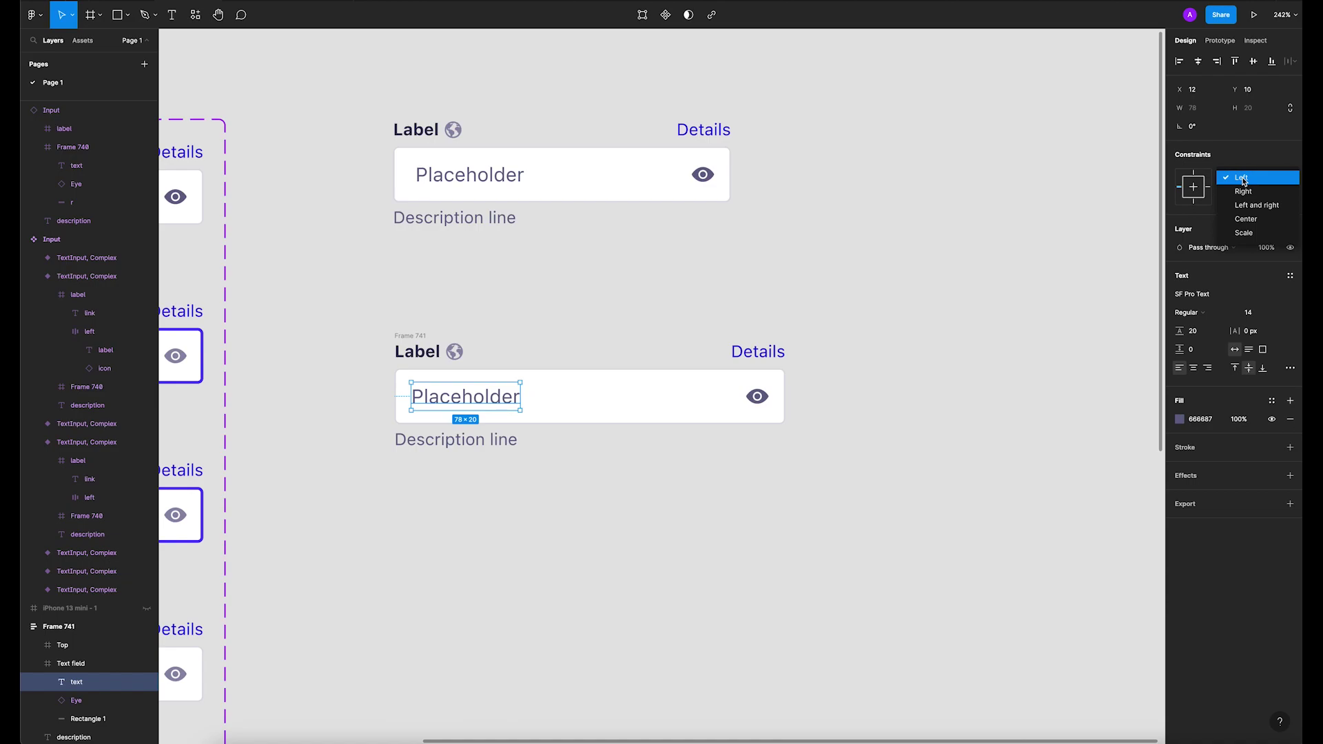
{"action": "left_click", "coordinate": [1245, 179]}
{"action": "left_click", "coordinate": [1263, 198]}
{"action": "left_click", "coordinate": [856, 475]}
{"action": "left_click", "coordinate": [757, 397]}
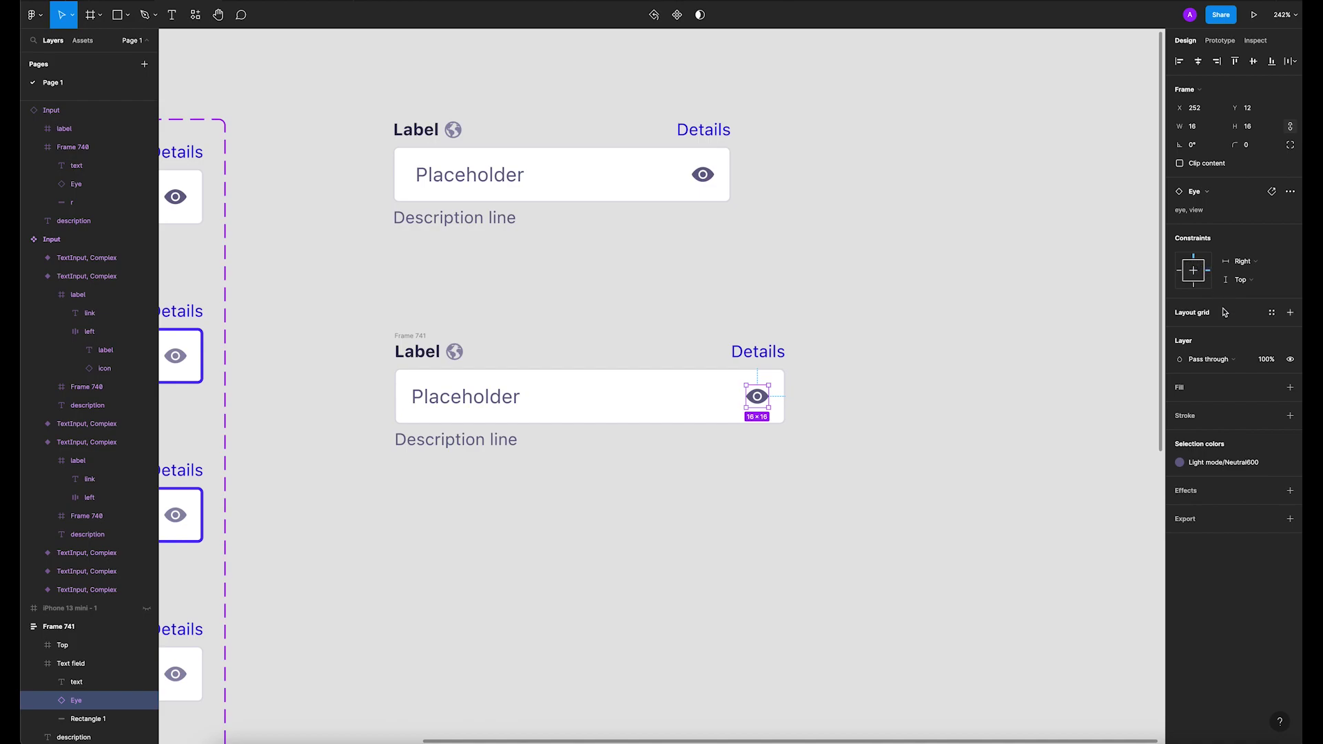
{"action": "left_click", "coordinate": [847, 430]}
Step: Set the Description line text's width to Fill container and its height to Fixed
{"action": "left_click", "coordinate": [481, 450]}
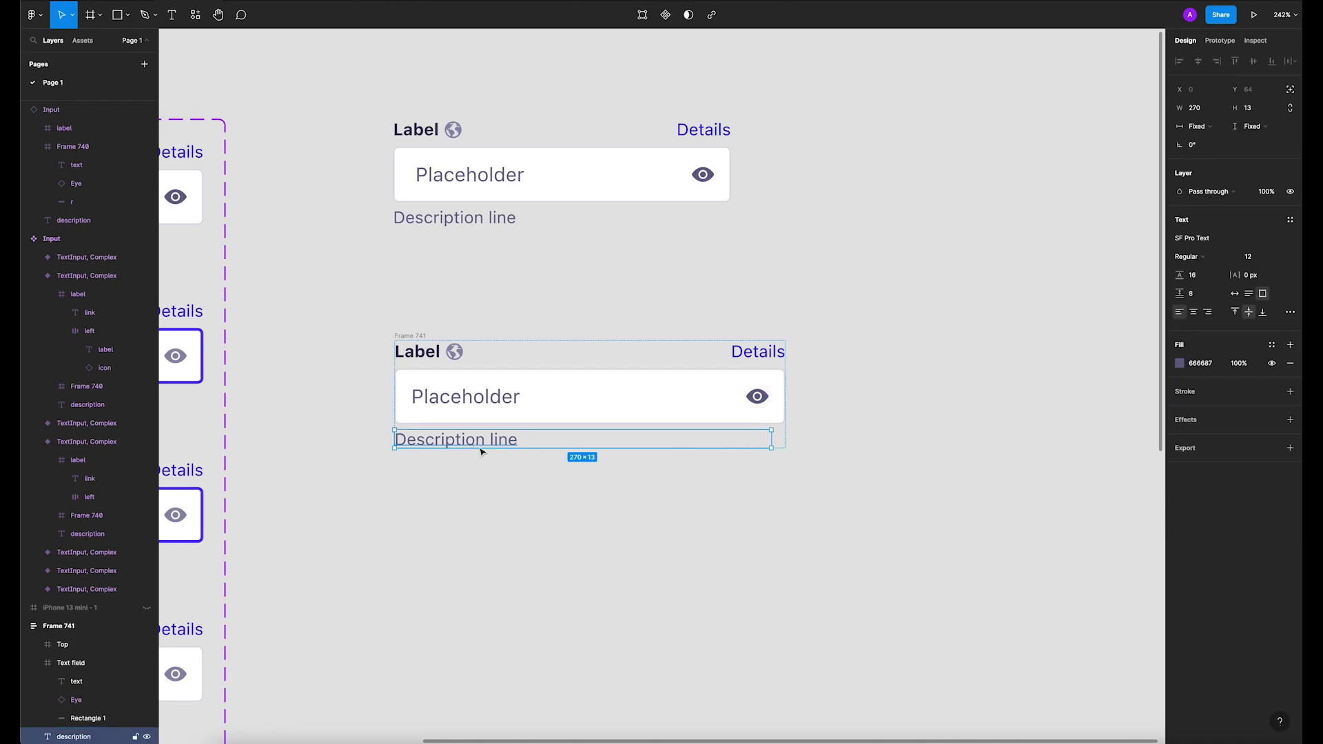
{"action": "left_click", "coordinate": [1198, 126]}
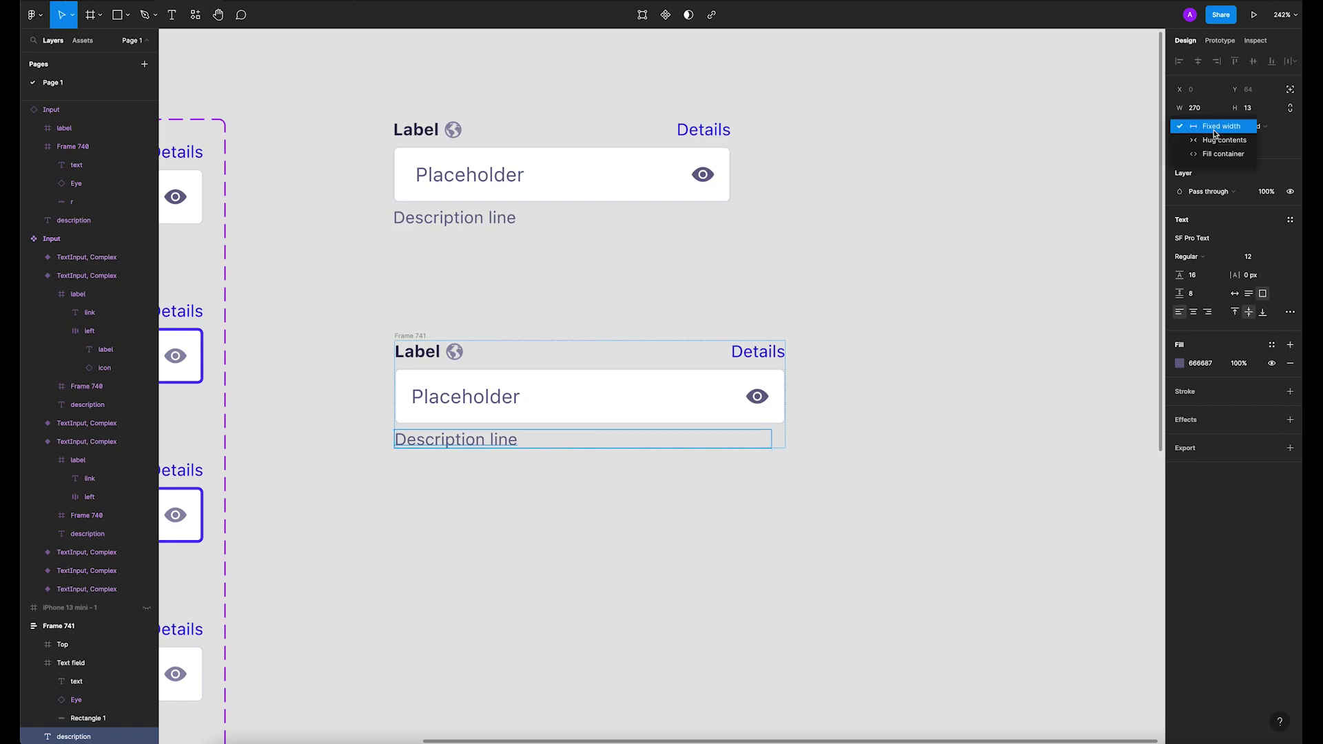
{"action": "left_click", "coordinate": [1240, 155]}
{"action": "left_click", "coordinate": [1251, 126]}
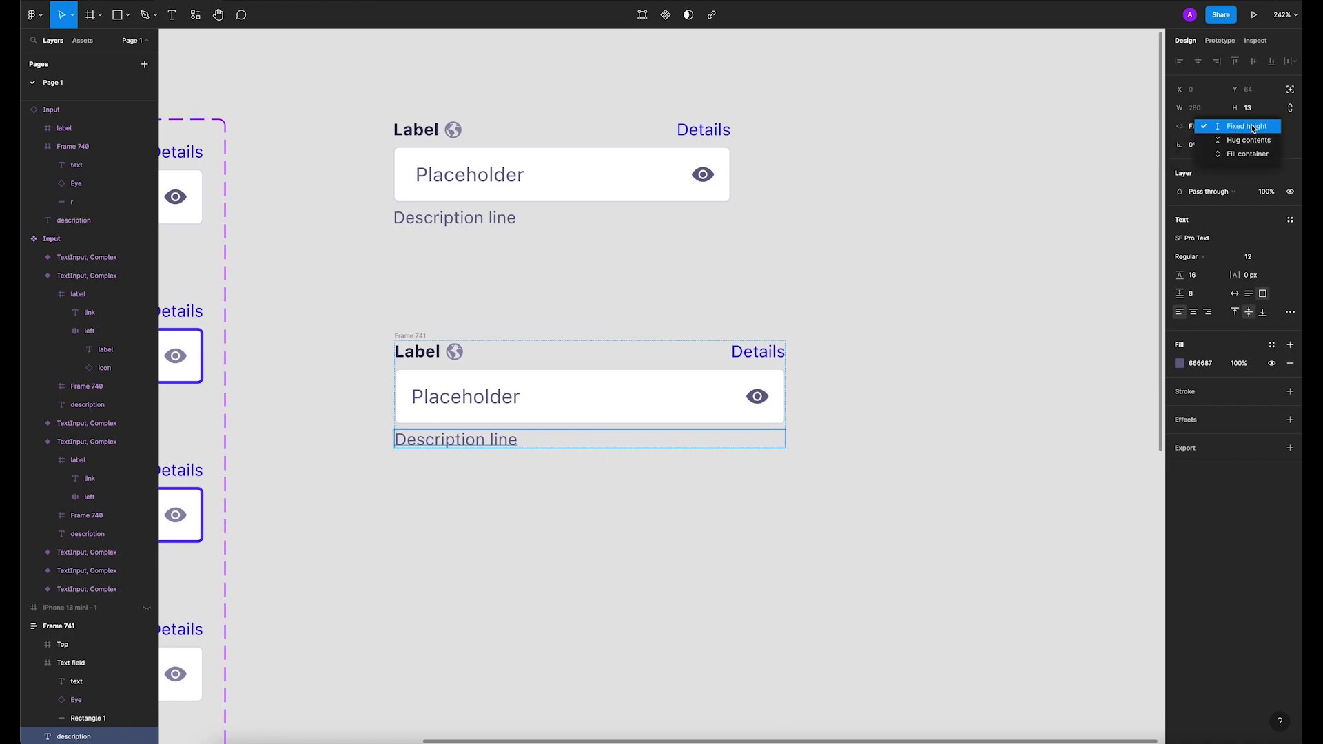
{"action": "left_click", "coordinate": [1260, 128]}
{"action": "left_click", "coordinate": [969, 319]}
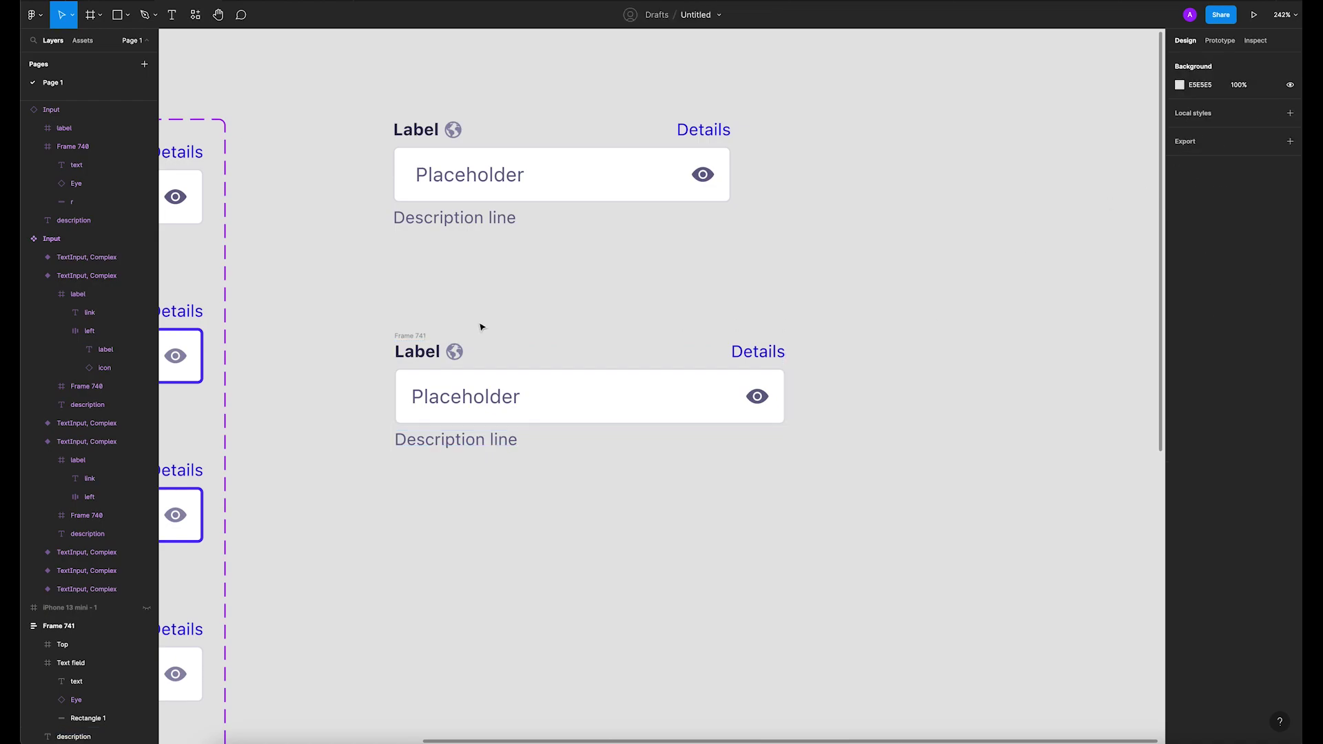
Step: Test the outer frame's resizing by narrowing it from its left side to about 218 px, and undo the resize
{"action": "left_click", "coordinate": [425, 337]}
{"action": "left_click_drag", "start_coordinate": [397, 391], "coordinate": [473, 387]}
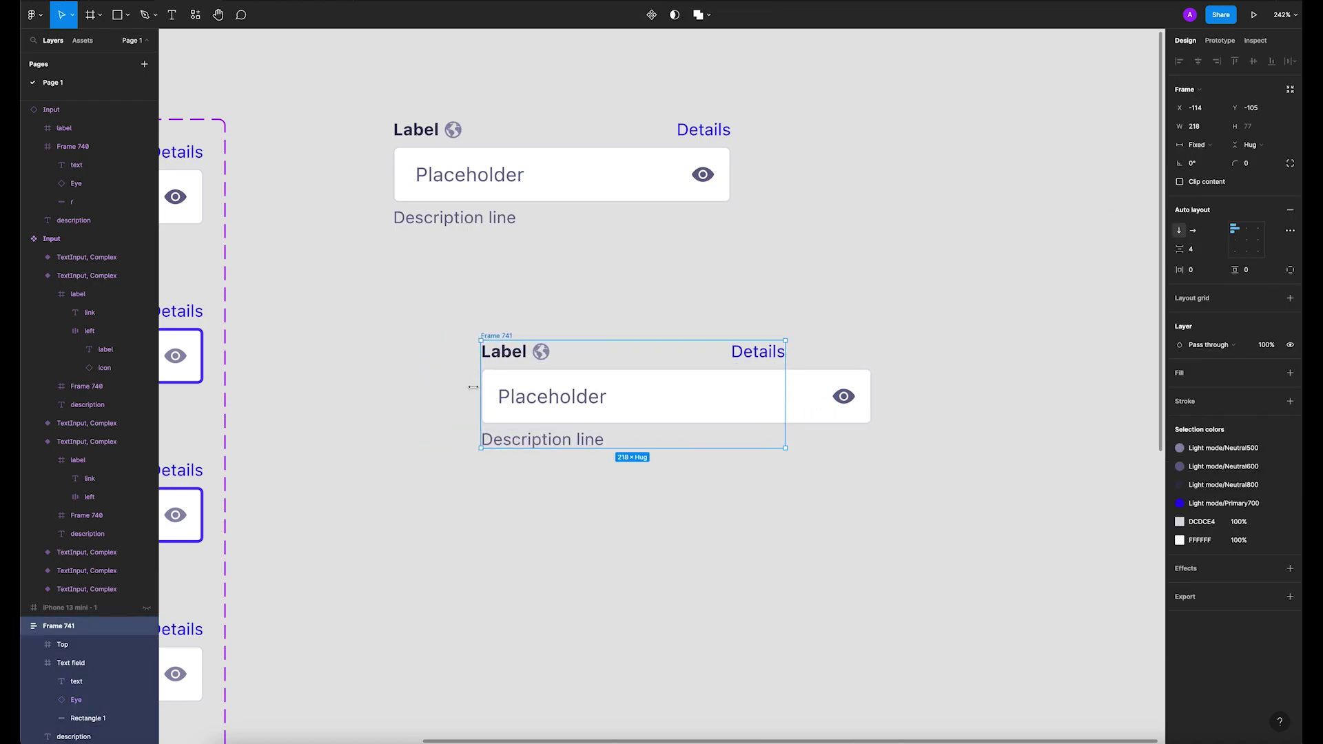
{"action": "key", "text": "super+z"}
Step: Remove auto layout from the rebuilt input's outer frame
{"action": "double_click", "coordinate": [635, 399]}
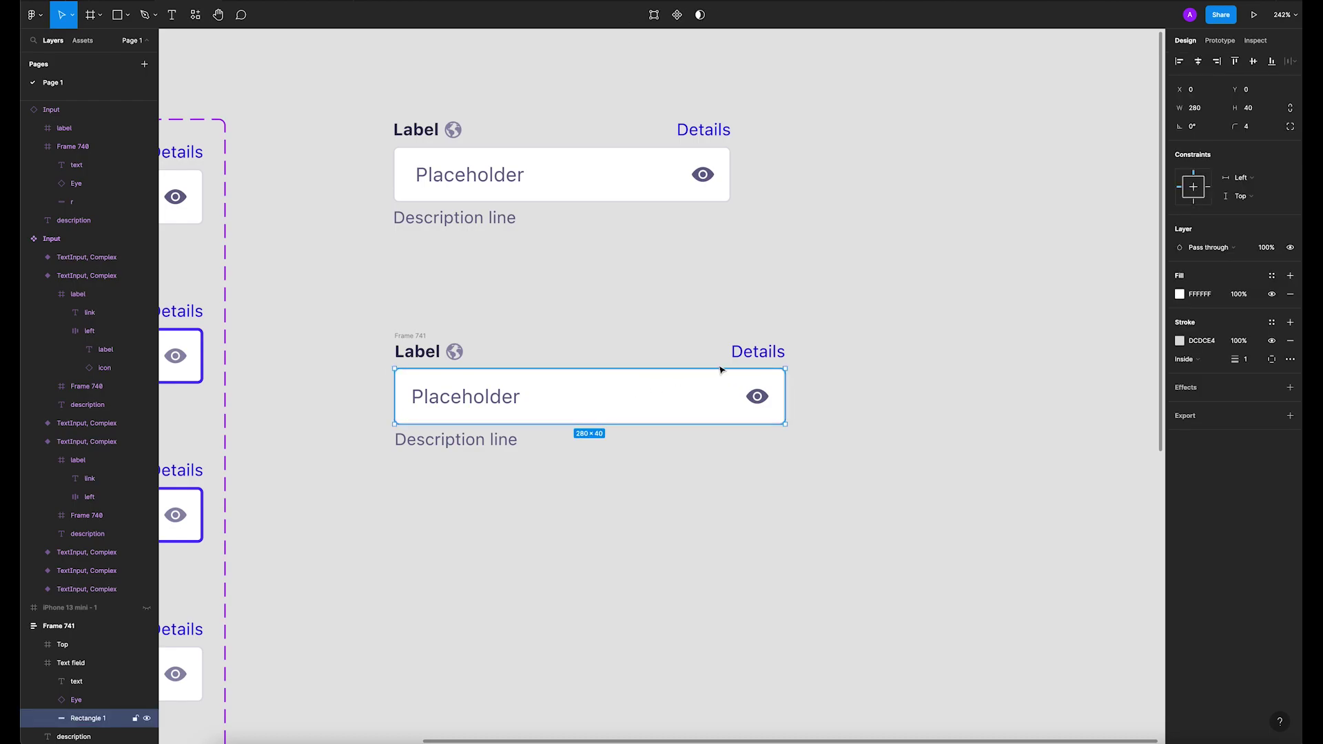
{"action": "left_click", "coordinate": [670, 318]}
{"action": "left_click", "coordinate": [436, 336]}
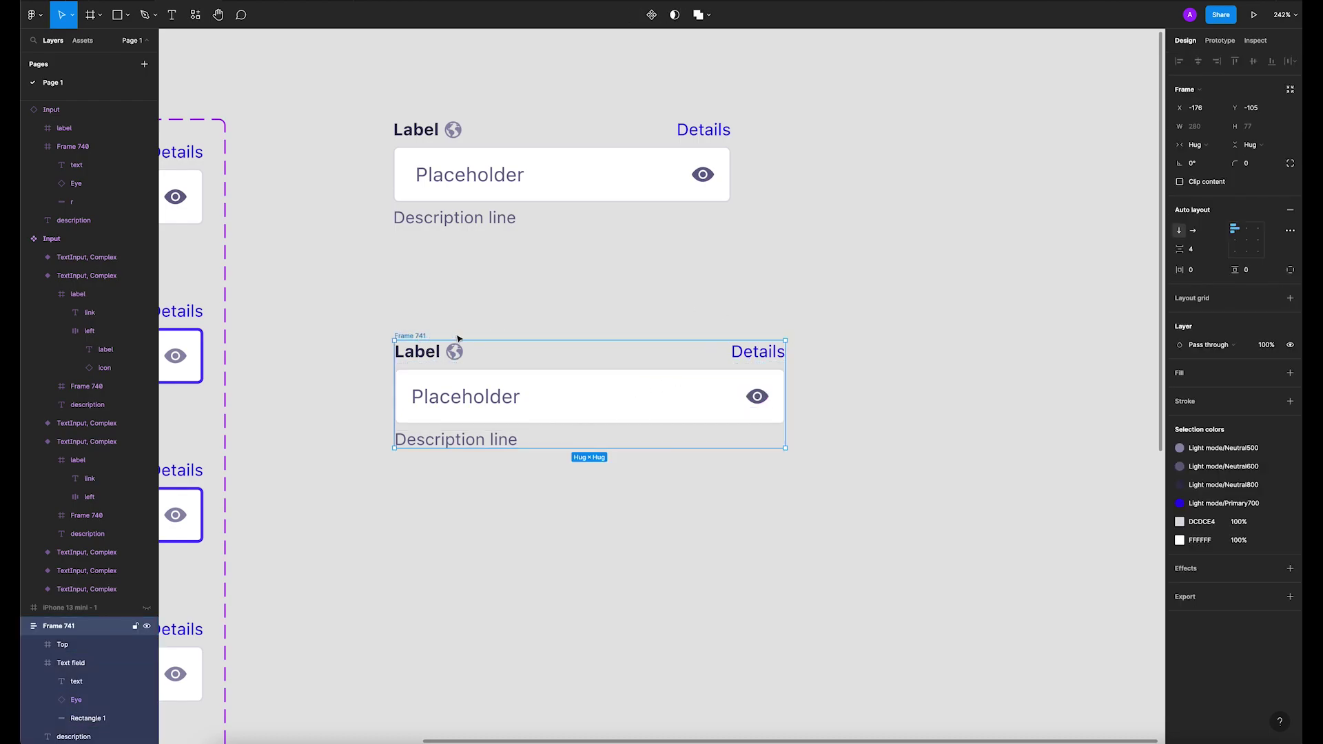
{"action": "left_click", "coordinate": [1290, 210]}
Step: Check the original input's box and change the Text field frame's constraints so its width stretches with the outer frame
{"action": "left_click", "coordinate": [748, 421]}
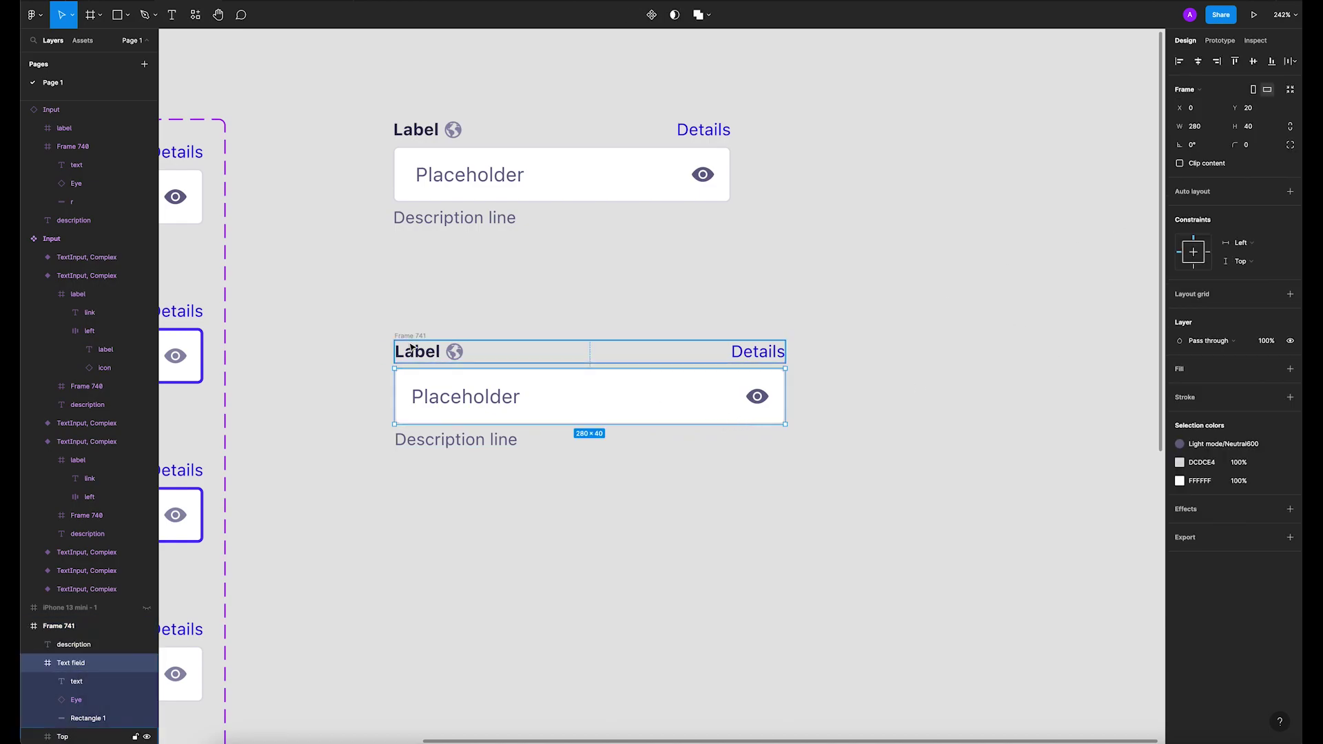
{"action": "double_click", "coordinate": [560, 172]}
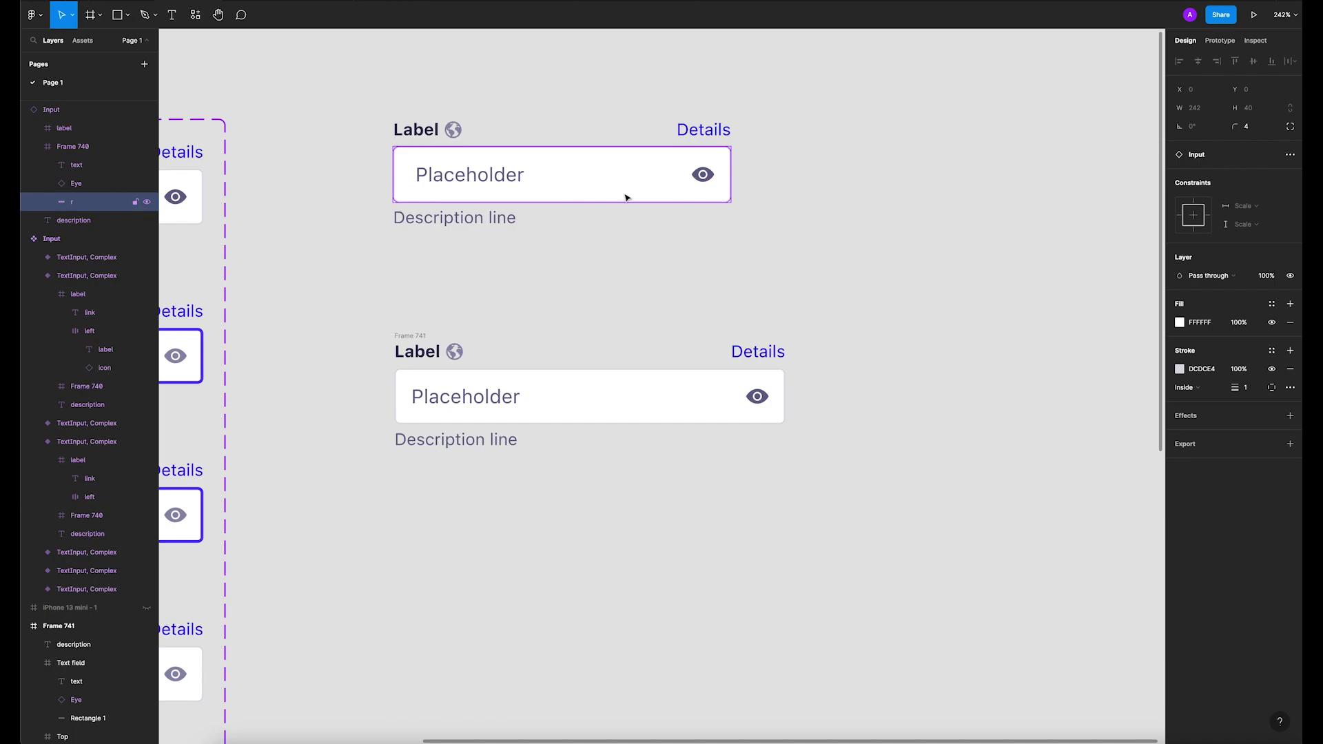
{"action": "left_click", "coordinate": [603, 296]}
{"action": "left_click", "coordinate": [614, 405]}
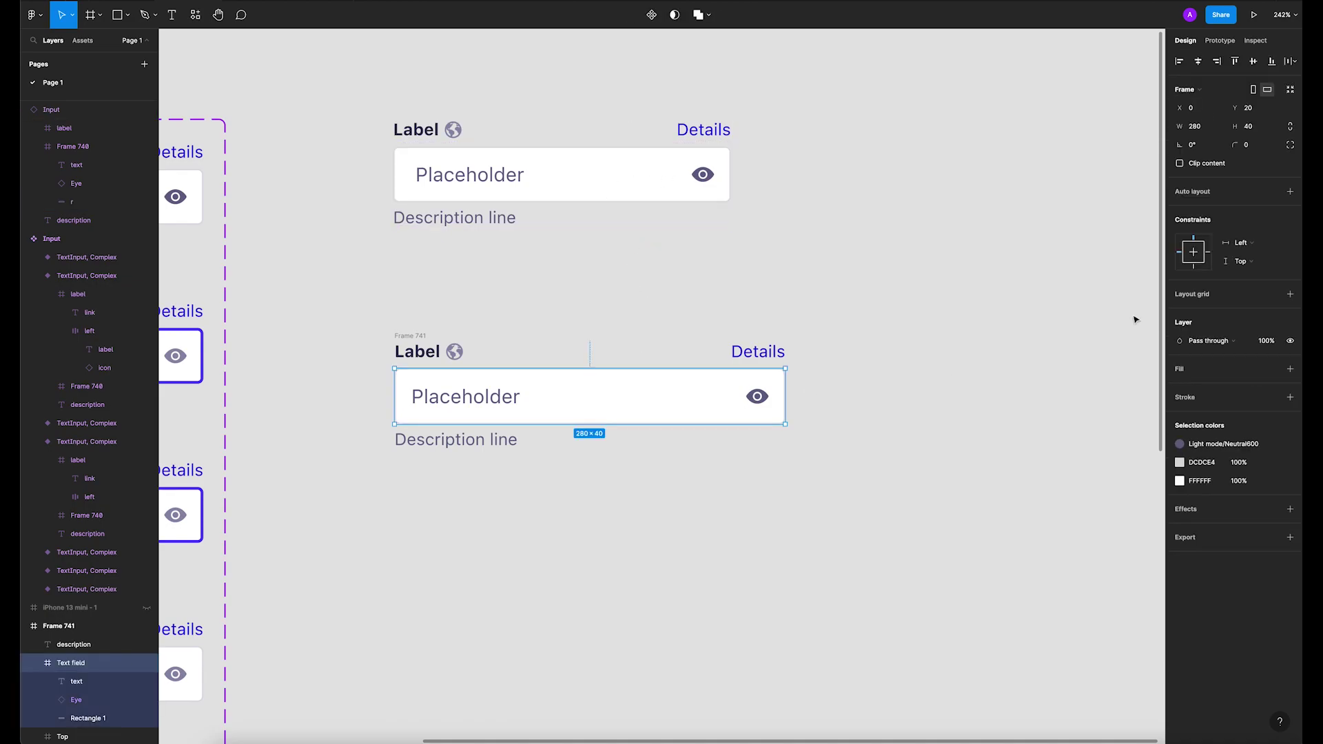
{"action": "left_click", "coordinate": [1195, 237]}
{"action": "left_click", "coordinate": [974, 345]}
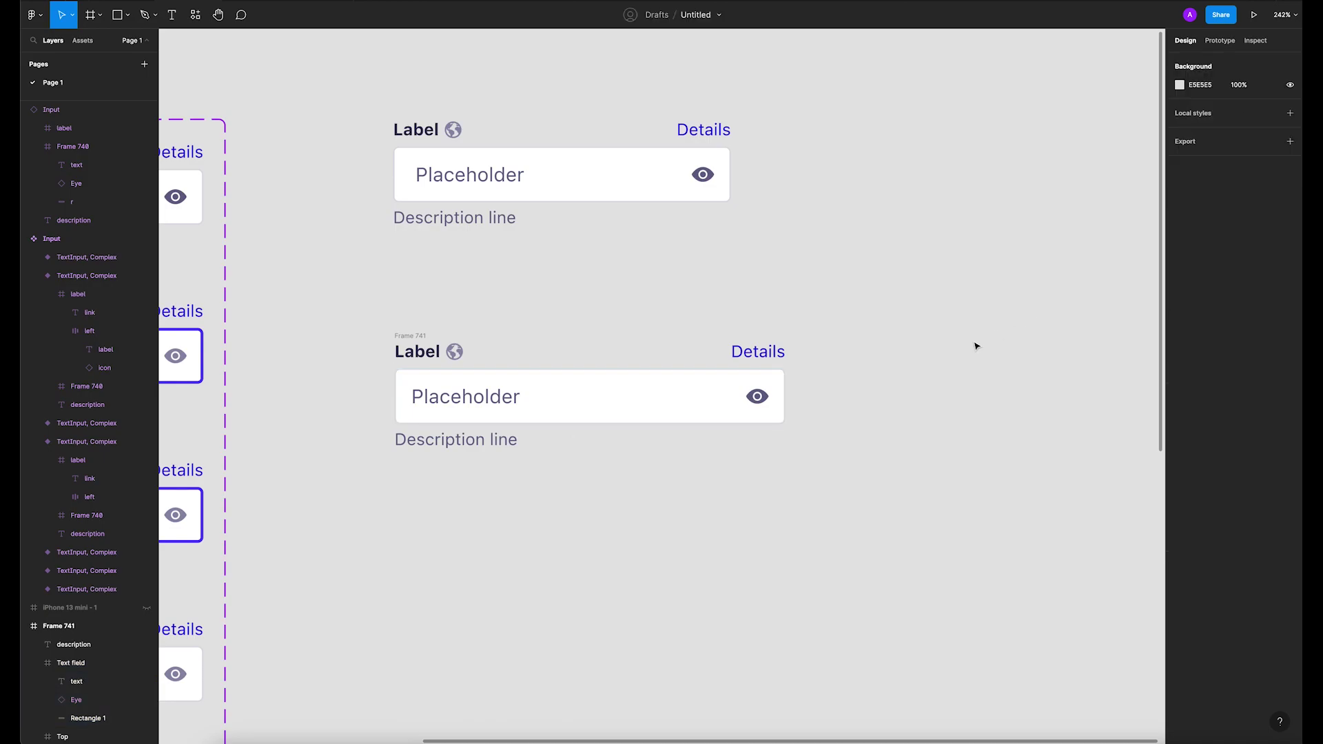
Step: Add auto layout back to the rebuilt input's outer frame
{"action": "left_click", "coordinate": [410, 340]}
{"action": "key", "text": "shift+a"}
{"action": "scroll", "coordinate": [409, 340], "scroll_direction": "down", "scroll_amount": 1}
{"action": "left_click", "coordinate": [451, 276]}
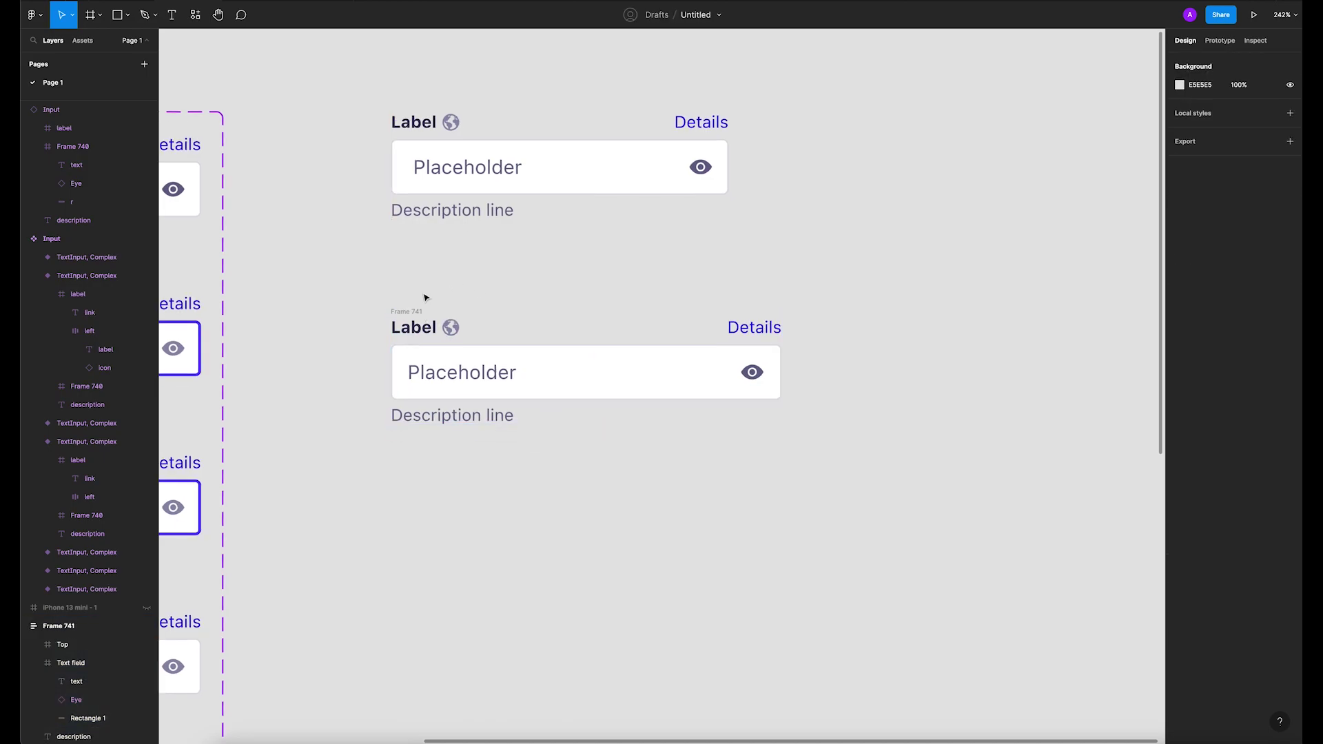
Step: Check the Top row's sizing, keeping the width at Fill container and the height at Fixed
{"action": "left_click", "coordinate": [423, 336]}
{"action": "left_click", "coordinate": [428, 333]}
{"action": "key", "text": "Escape"}
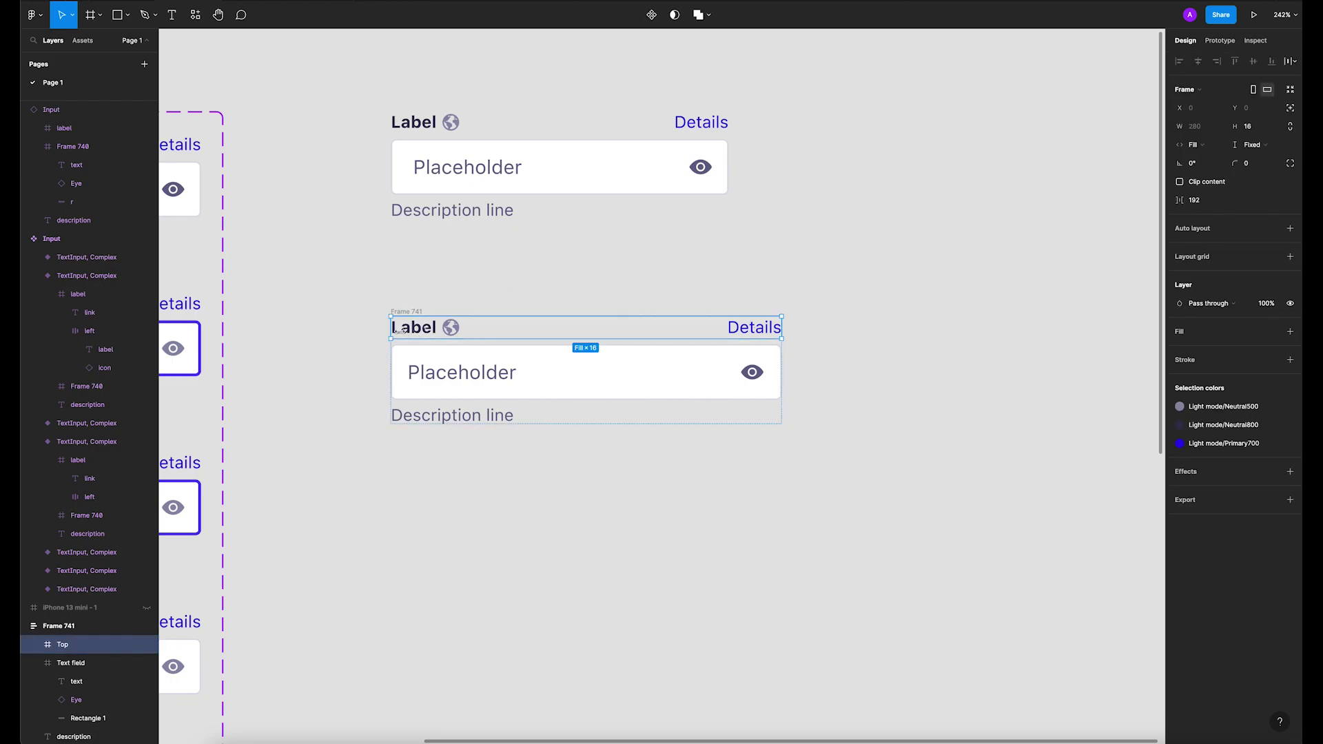
{"action": "left_click", "coordinate": [430, 307]}
{"action": "left_click", "coordinate": [413, 312]}
{"action": "left_click", "coordinate": [448, 336]}
{"action": "left_click", "coordinate": [1198, 145]}
{"action": "left_click", "coordinate": [1216, 147]}
{"action": "left_click", "coordinate": [1255, 147]}
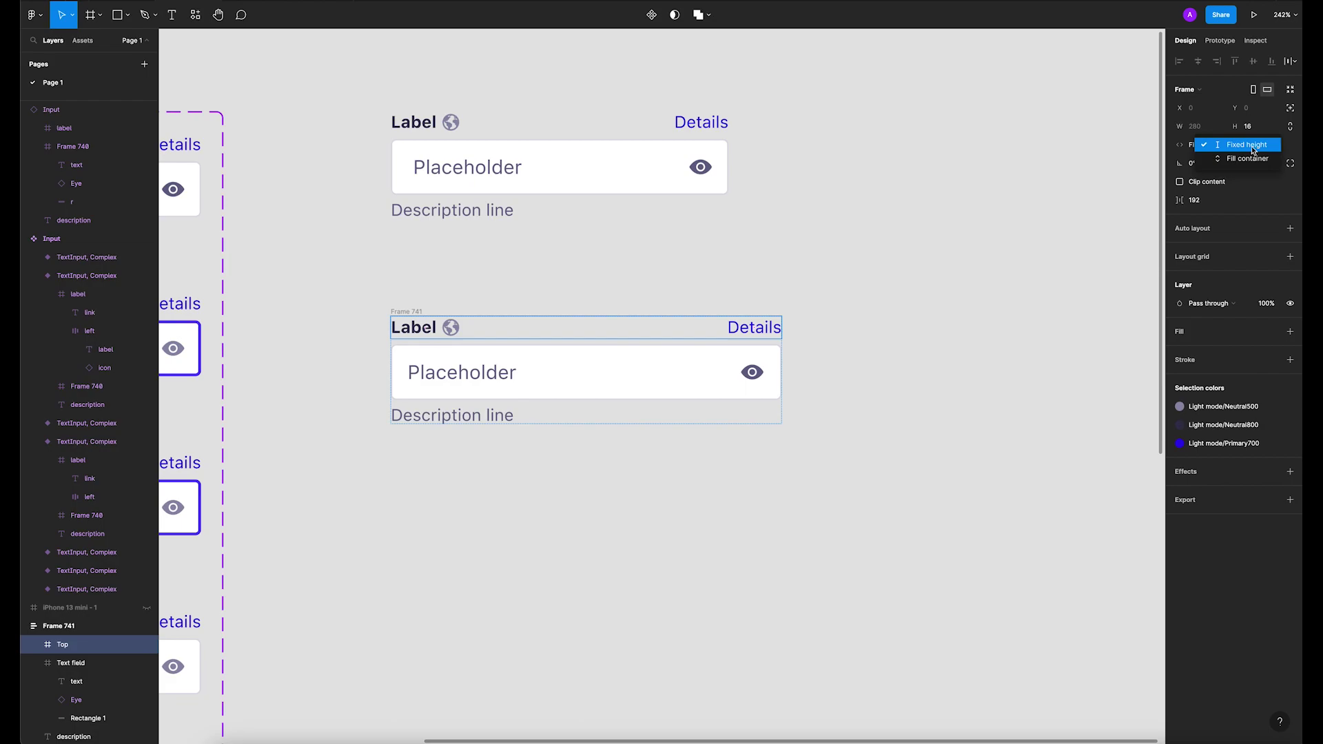
{"action": "left_click", "coordinate": [1267, 145]}
{"action": "left_click", "coordinate": [990, 317]}
Step: Check the Text field frame's width and height sizing and collapse its layers
{"action": "left_click", "coordinate": [629, 381]}
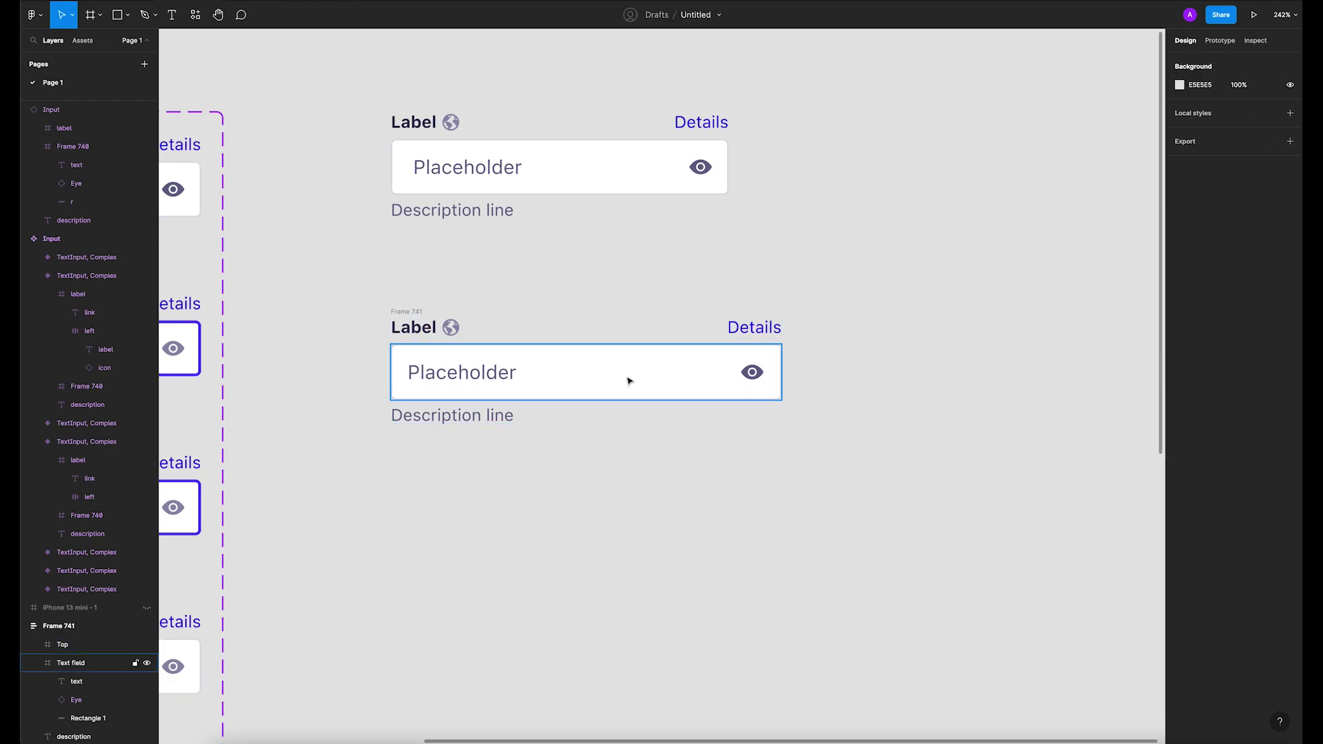
{"action": "left_click", "coordinate": [628, 381]}
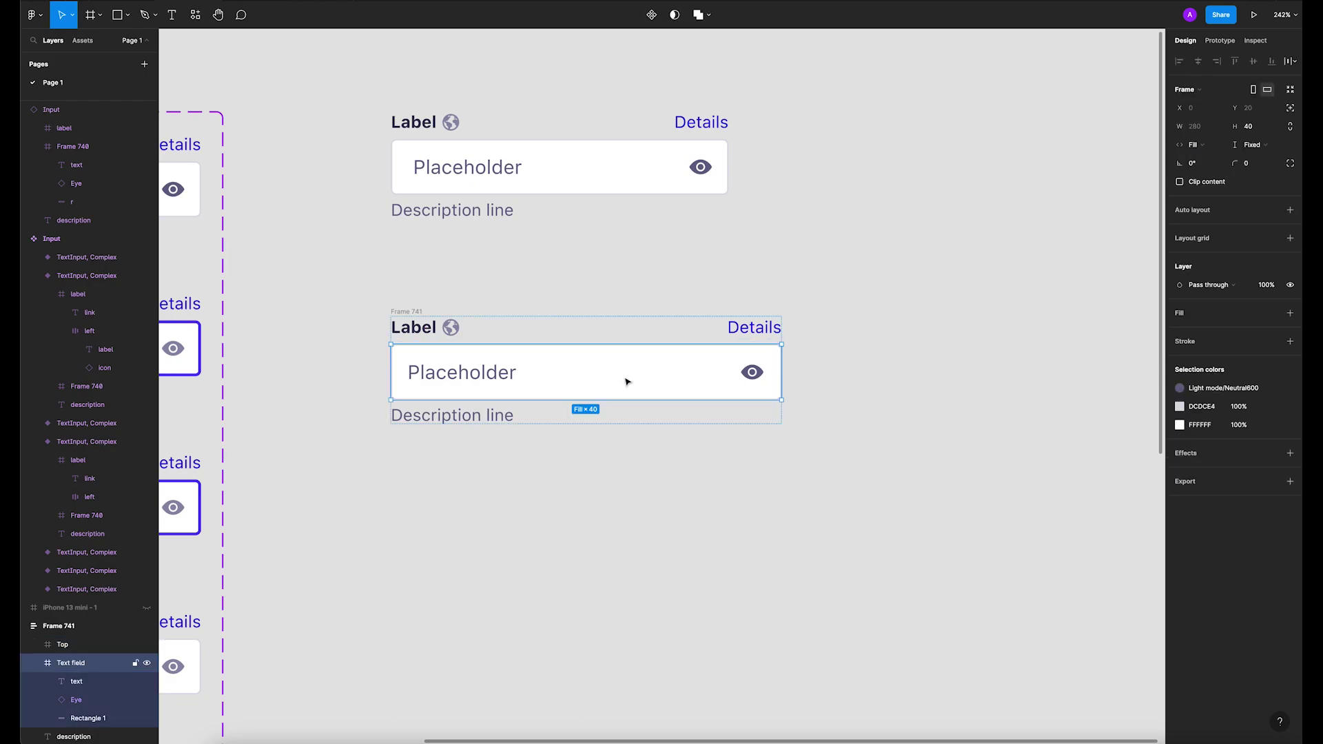
{"action": "left_click", "coordinate": [34, 667]}
{"action": "left_click", "coordinate": [558, 522]}
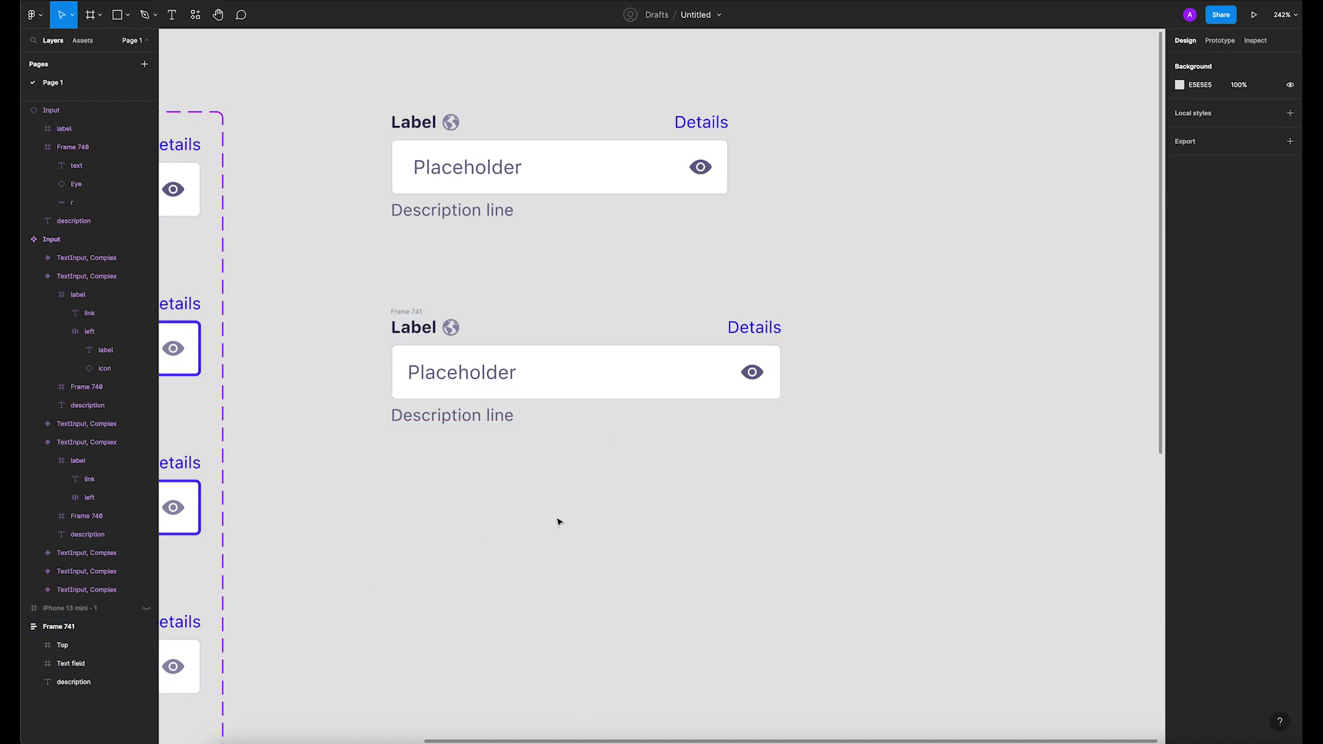
Step: Check the horizontal constraint options of the background rectangle inside the rebuilt input's Text field frame
{"action": "double_click", "coordinate": [647, 383]}
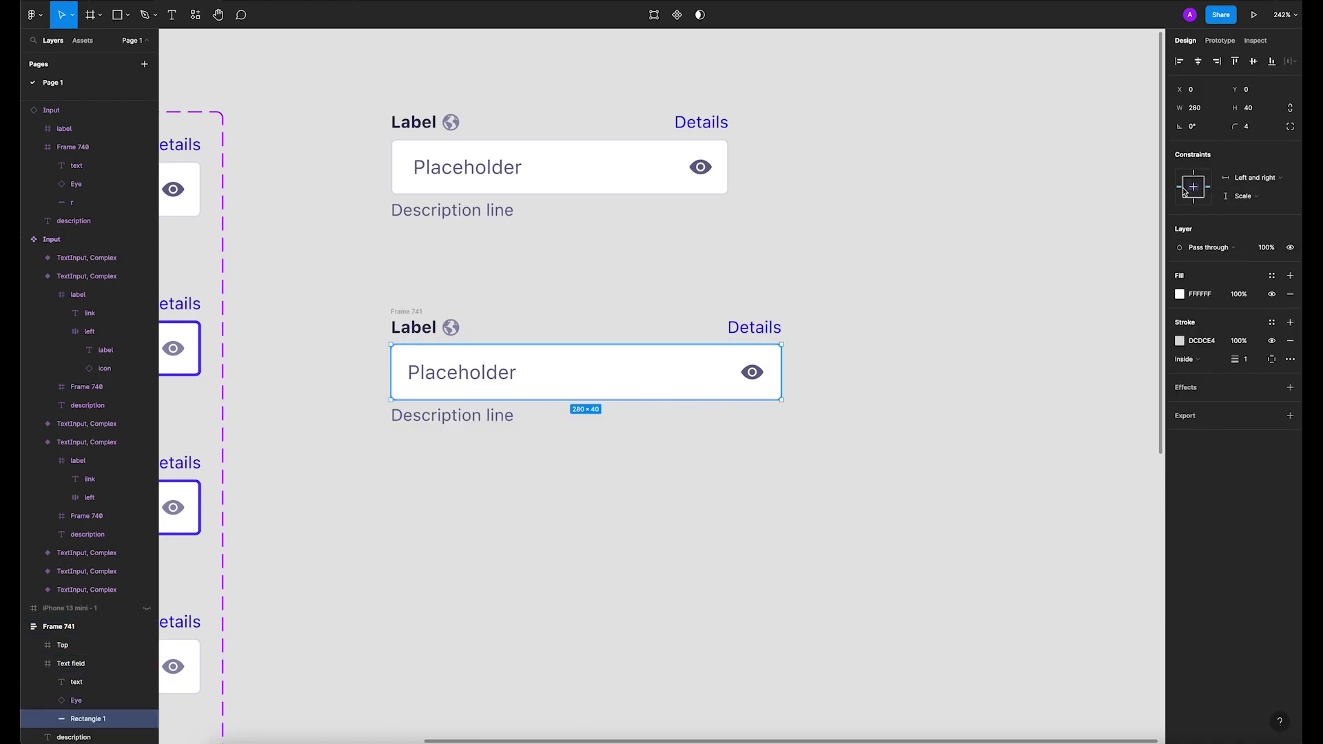
{"action": "left_click", "coordinate": [1263, 181]}
{"action": "left_click", "coordinate": [1263, 181]}
{"action": "left_click", "coordinate": [1265, 182]}
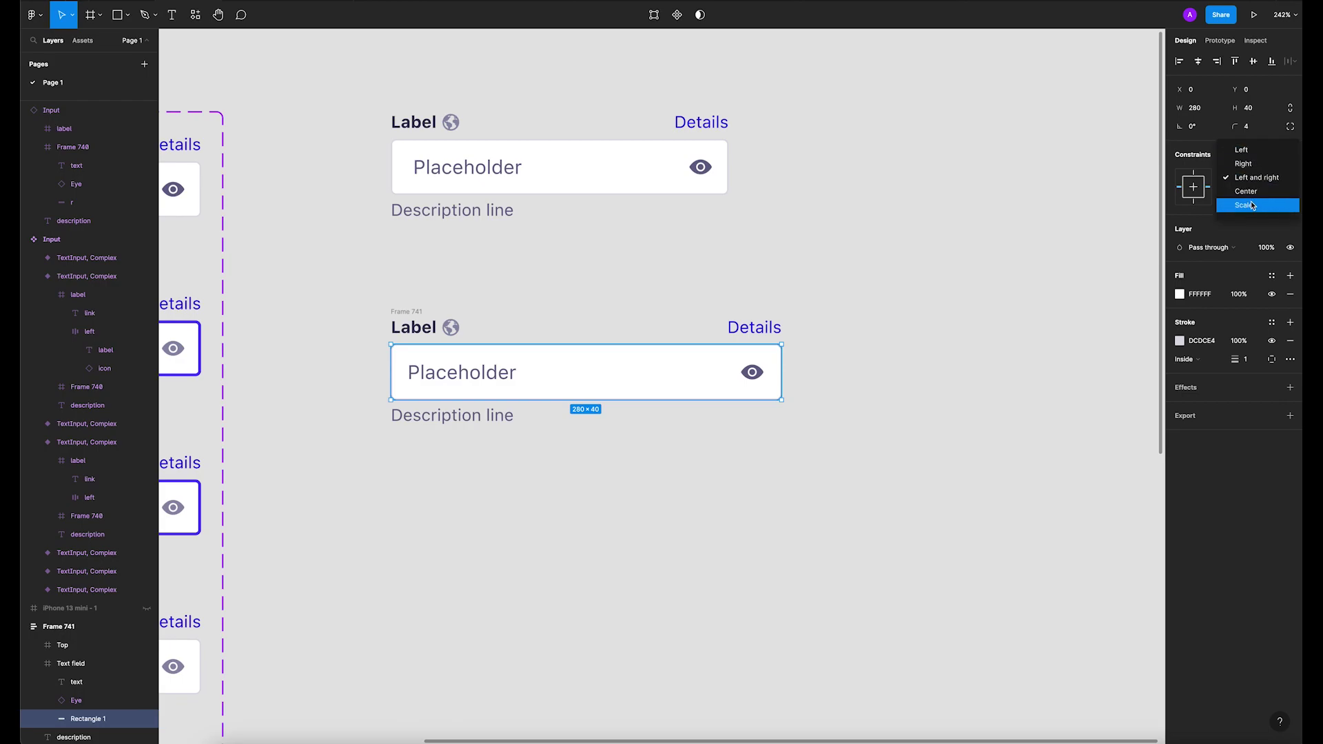
{"action": "left_click", "coordinate": [1263, 182]}
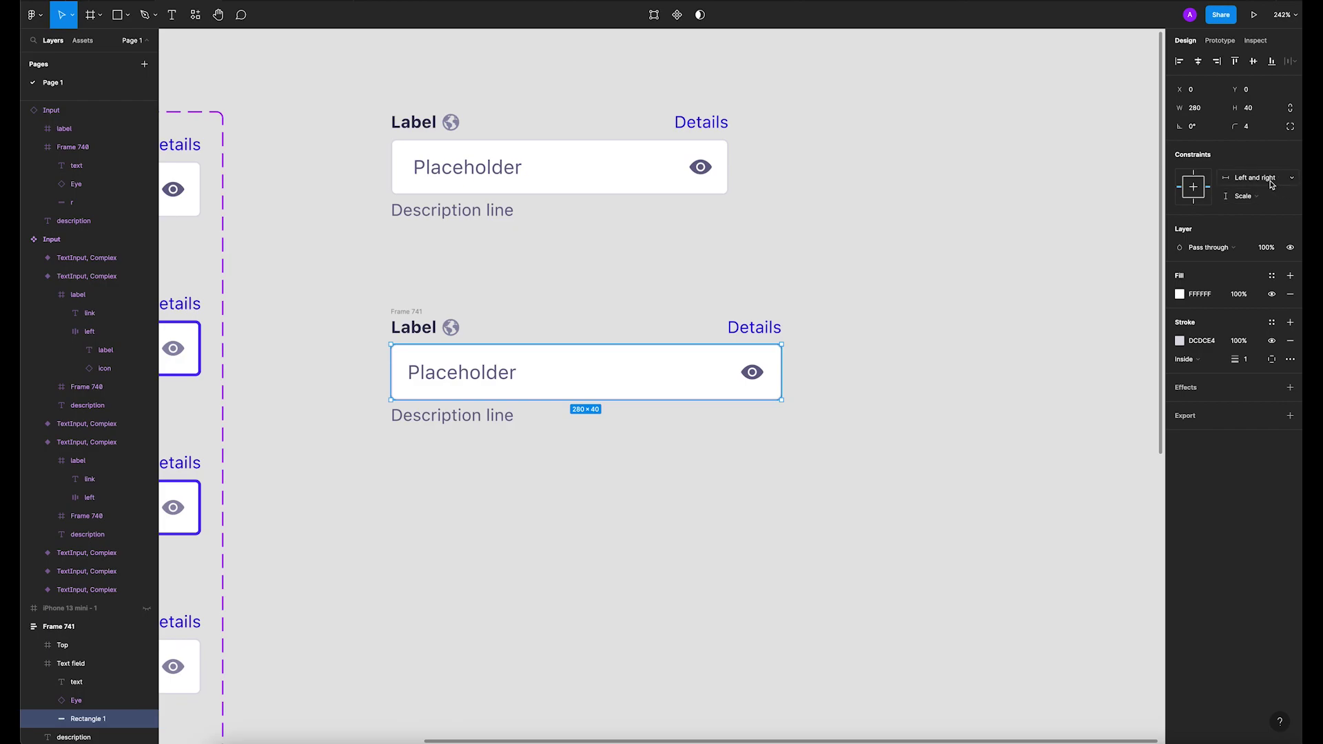
{"action": "left_click", "coordinate": [1019, 293]}
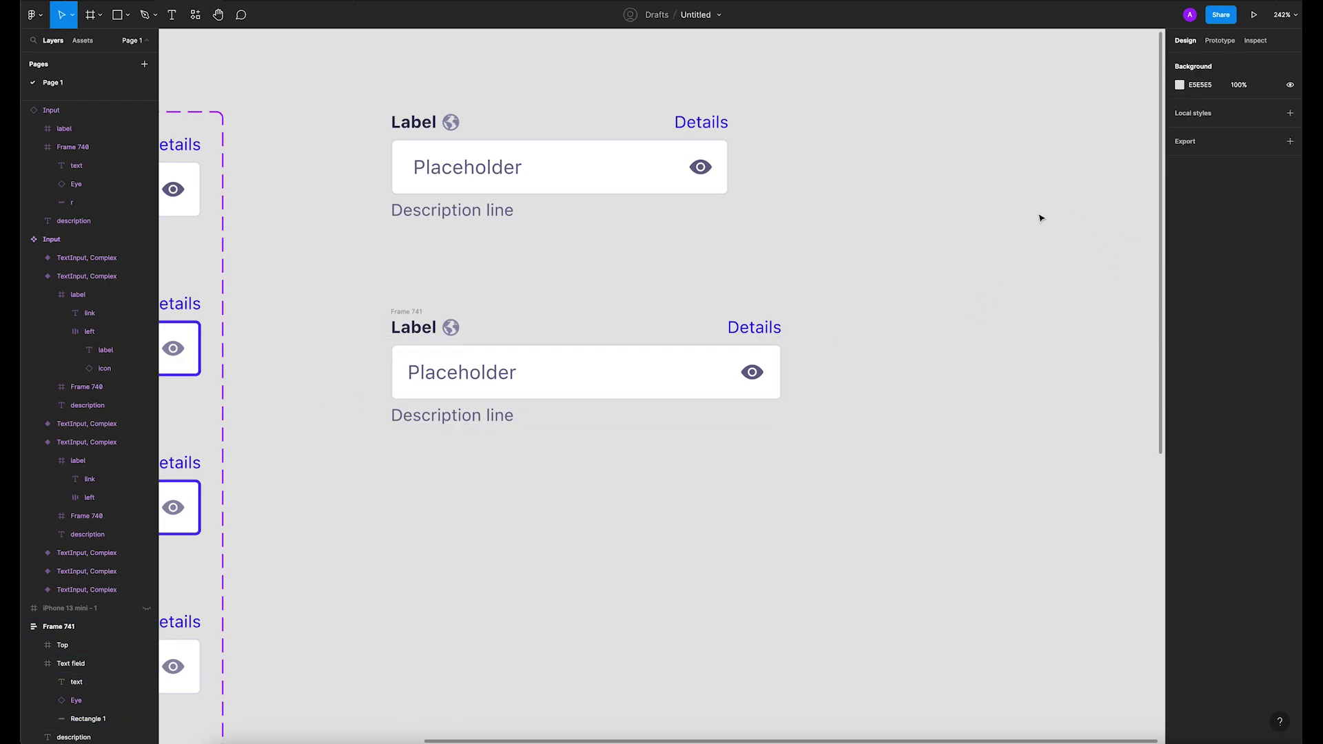
Step: Try narrowing the rebuilt input's outer frame from its right edge and undo the change
{"action": "left_click", "coordinate": [595, 383]}
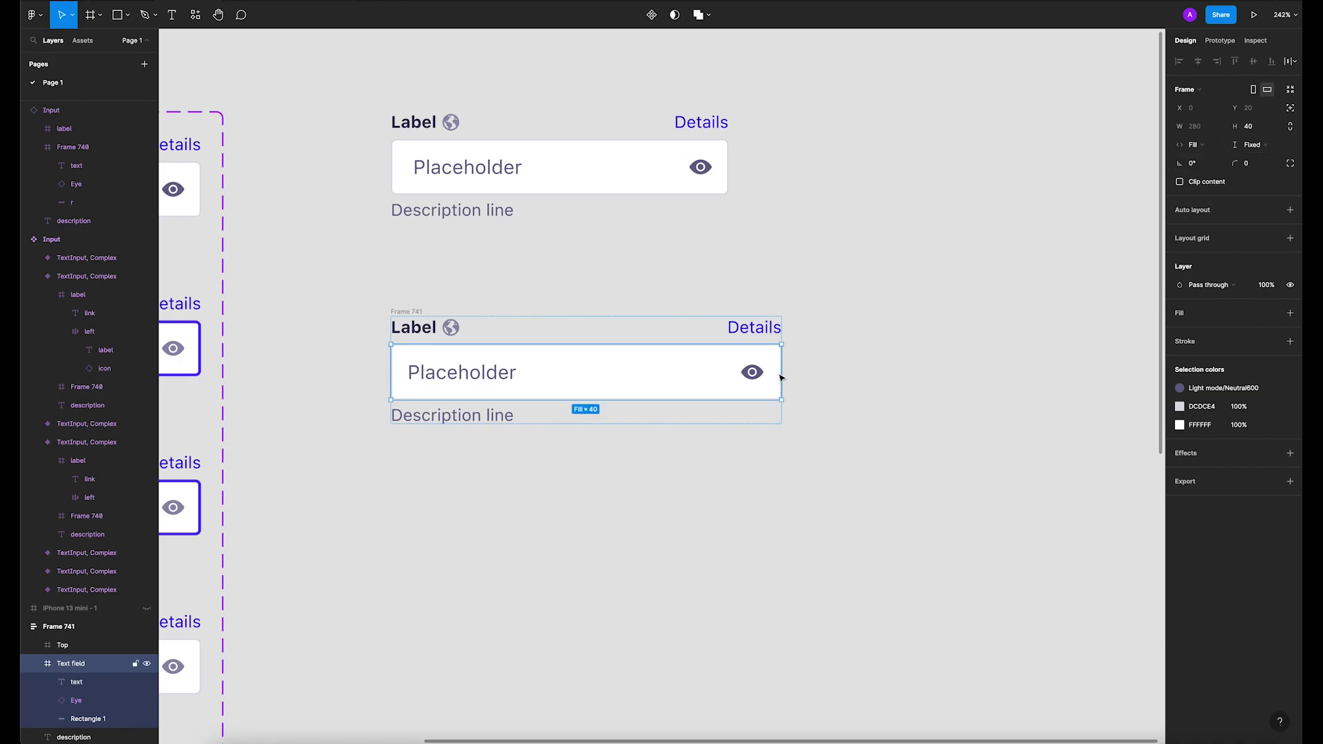
{"action": "left_click", "coordinate": [606, 290]}
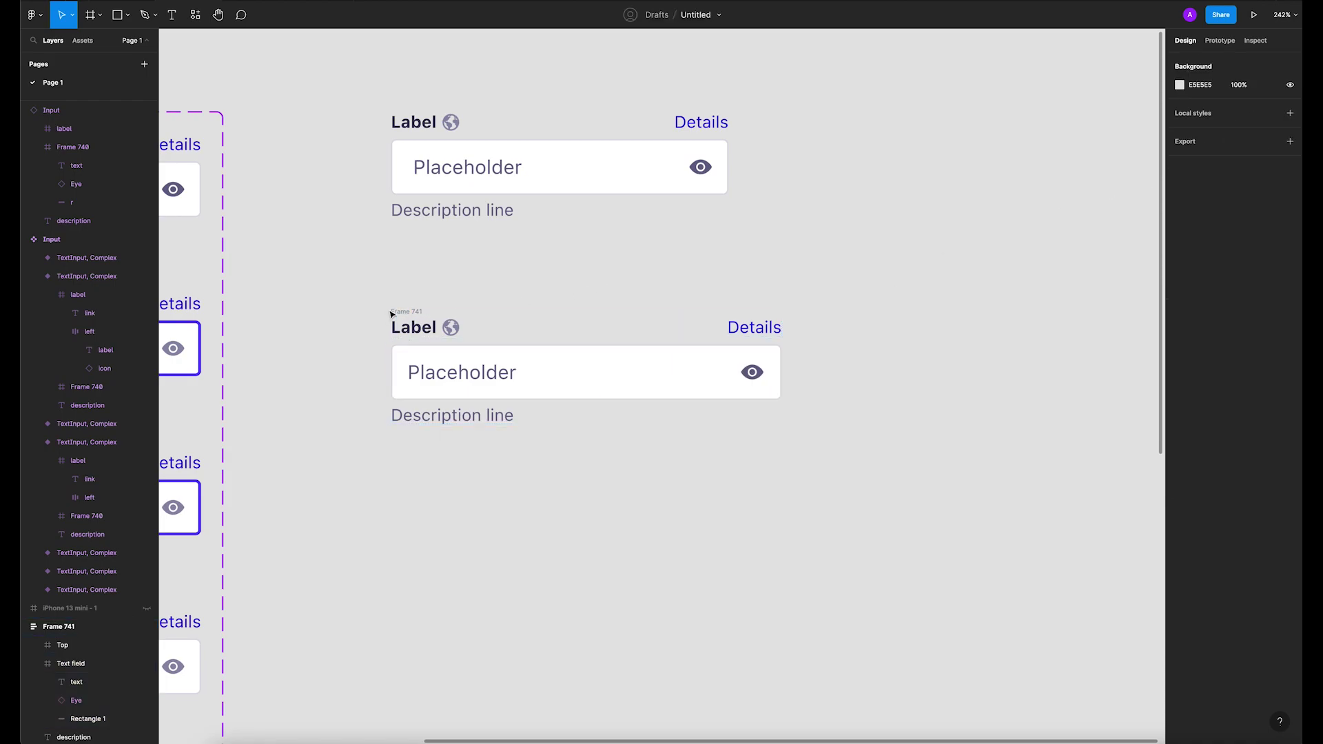
{"action": "left_click", "coordinate": [396, 312]}
{"action": "left_click_drag", "start_coordinate": [781, 372], "coordinate": [665, 409]}
{"action": "key", "text": "ctrl+z"}
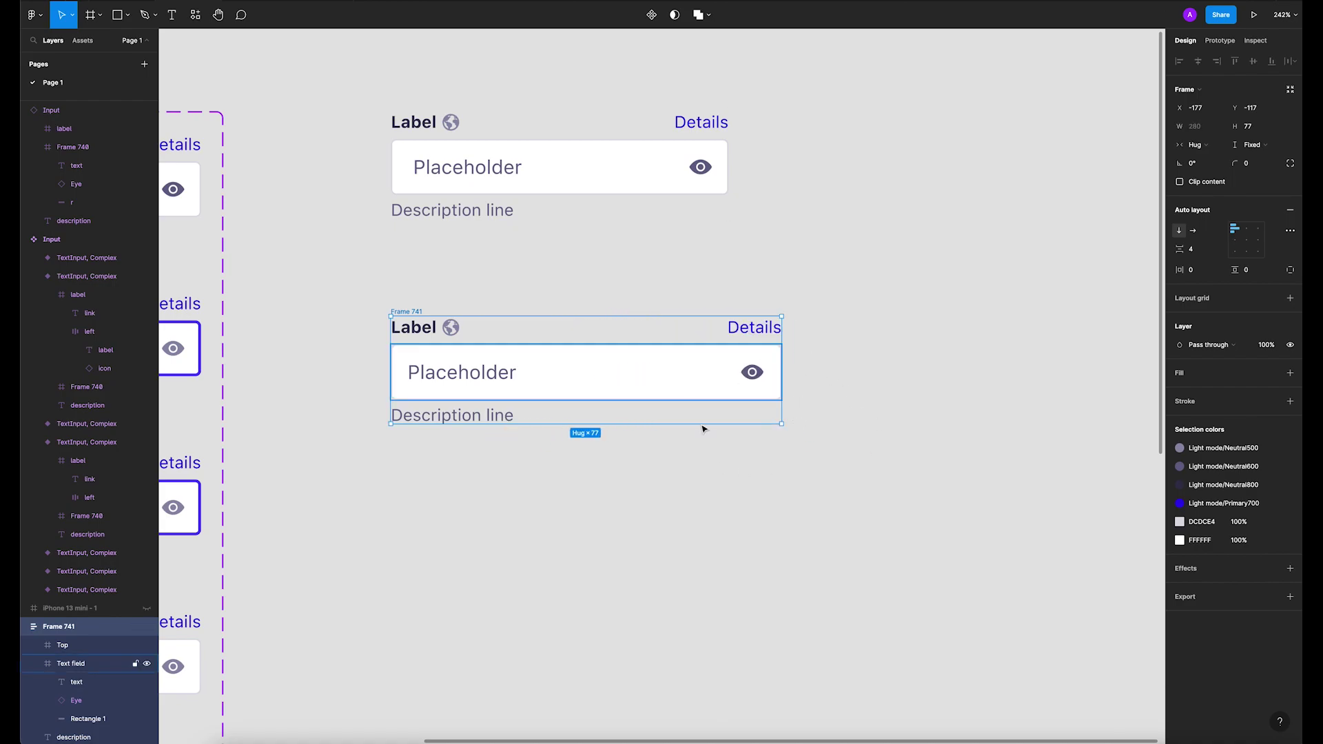
{"action": "left_click", "coordinate": [952, 298]}
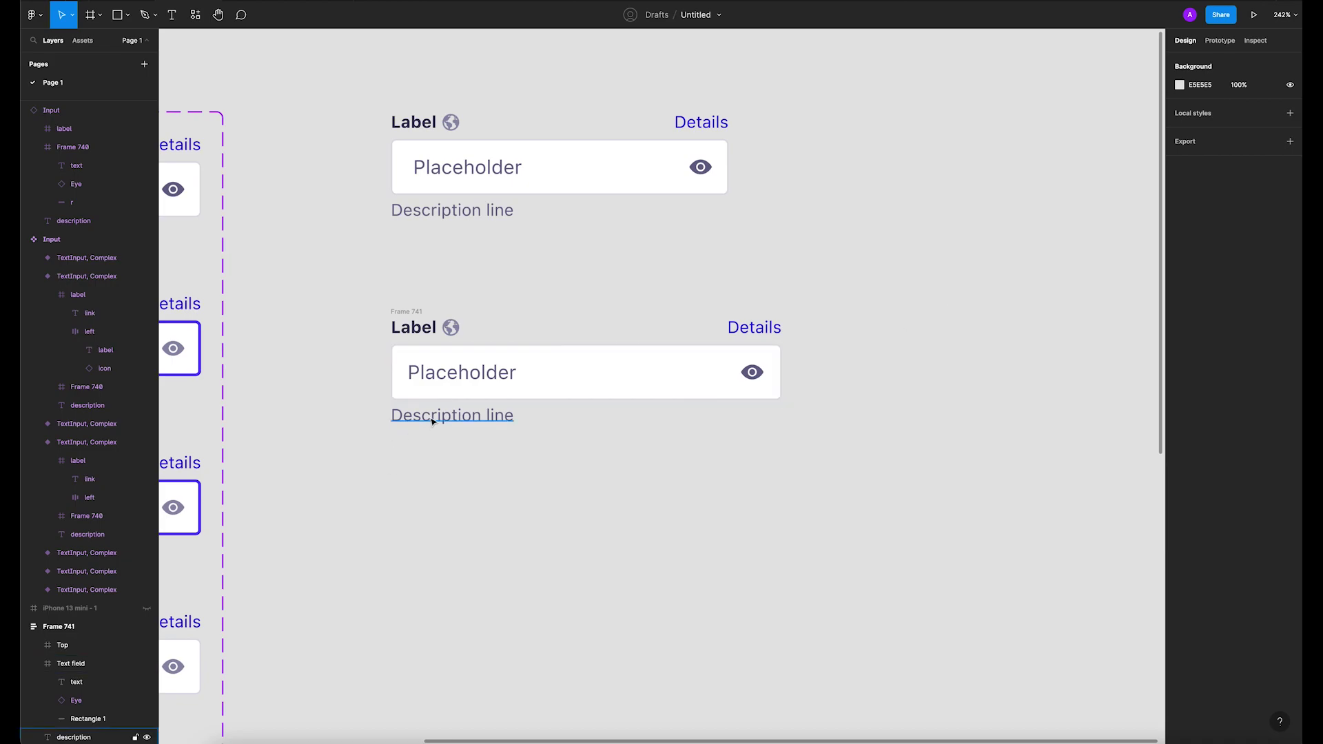
Step: Check the horizontal and vertical constraints of the Placeholder text in the rebuilt input
{"action": "double_click", "coordinate": [435, 378]}
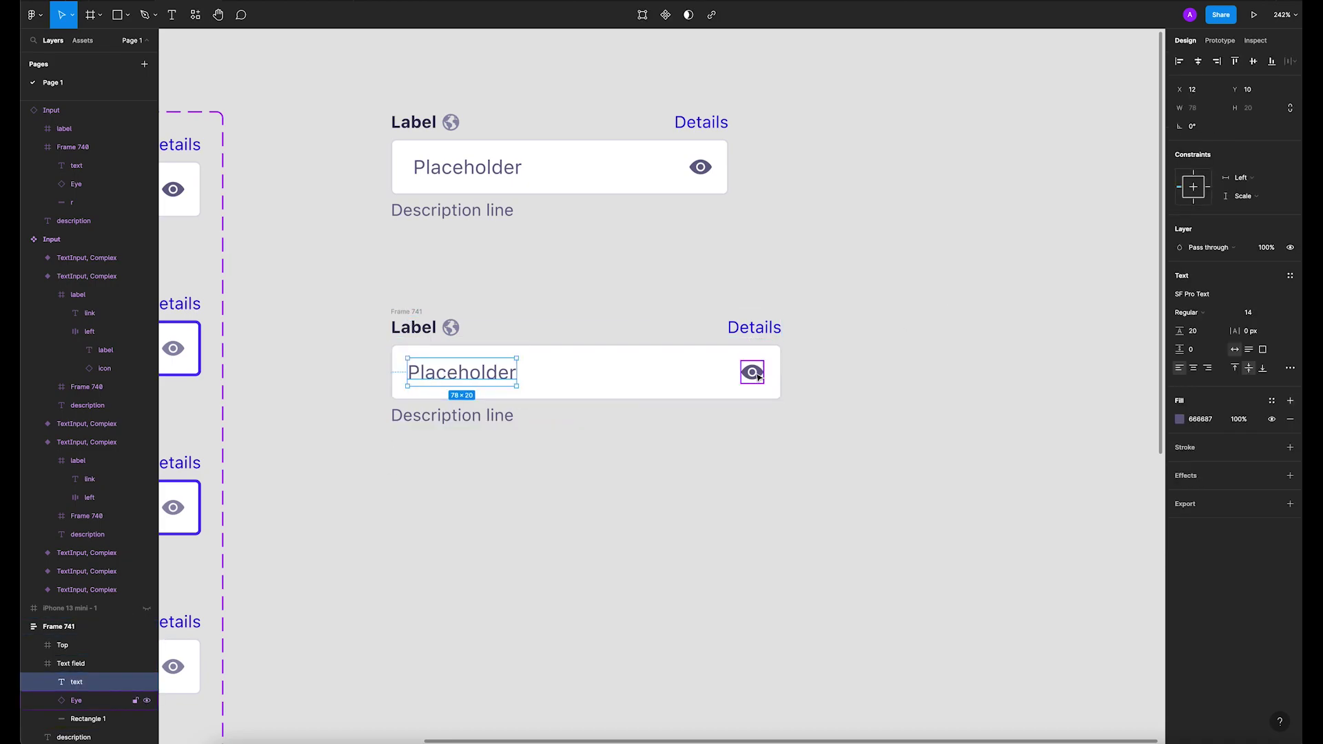
{"action": "key", "text": "alt"}
{"action": "left_click", "coordinate": [1240, 178]}
{"action": "left_click", "coordinate": [1249, 181]}
{"action": "left_click", "coordinate": [1247, 196]}
{"action": "left_click", "coordinate": [1247, 196]}
{"action": "left_click", "coordinate": [848, 398]}
Step: Check the horizontal and vertical constraints of the eye icon in the rebuilt input
{"action": "left_click", "coordinate": [754, 374]}
{"action": "left_click", "coordinate": [754, 373]}
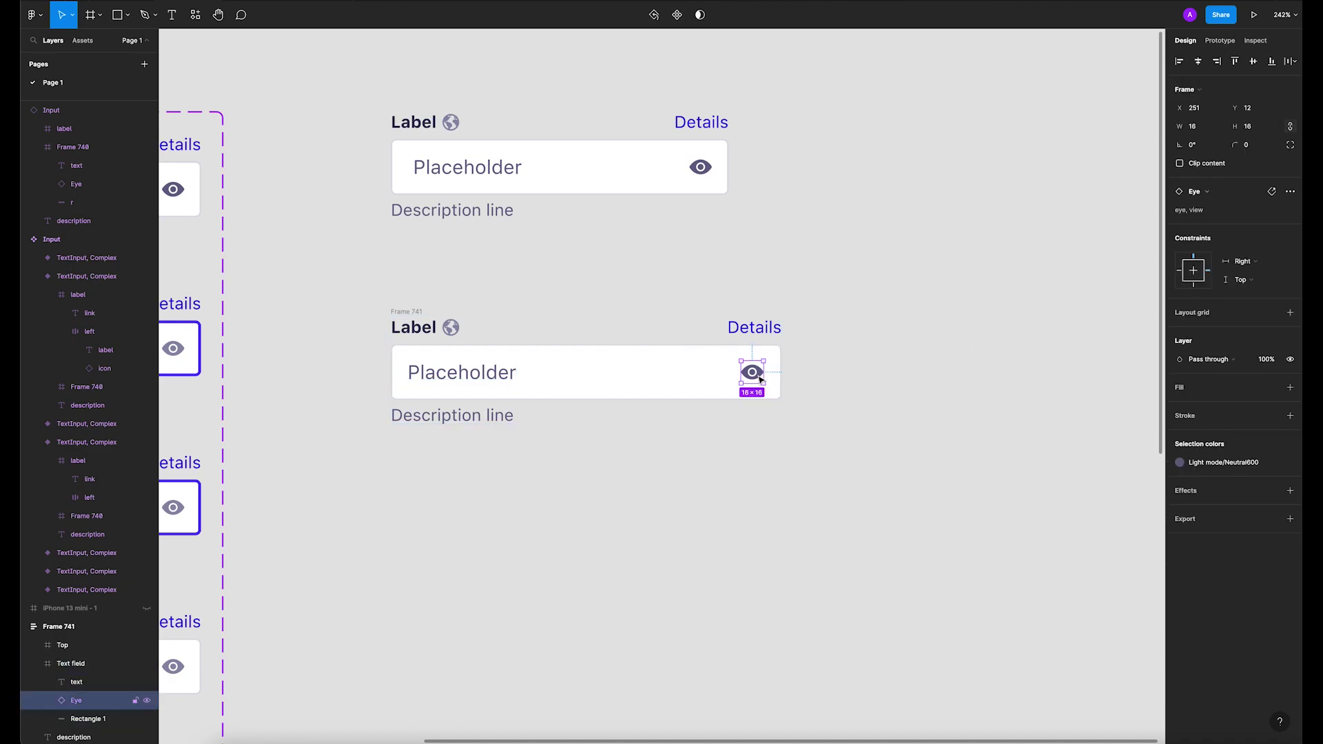
{"action": "left_click", "coordinate": [1249, 262]}
{"action": "left_click", "coordinate": [1247, 265]}
{"action": "left_click", "coordinate": [1251, 282]}
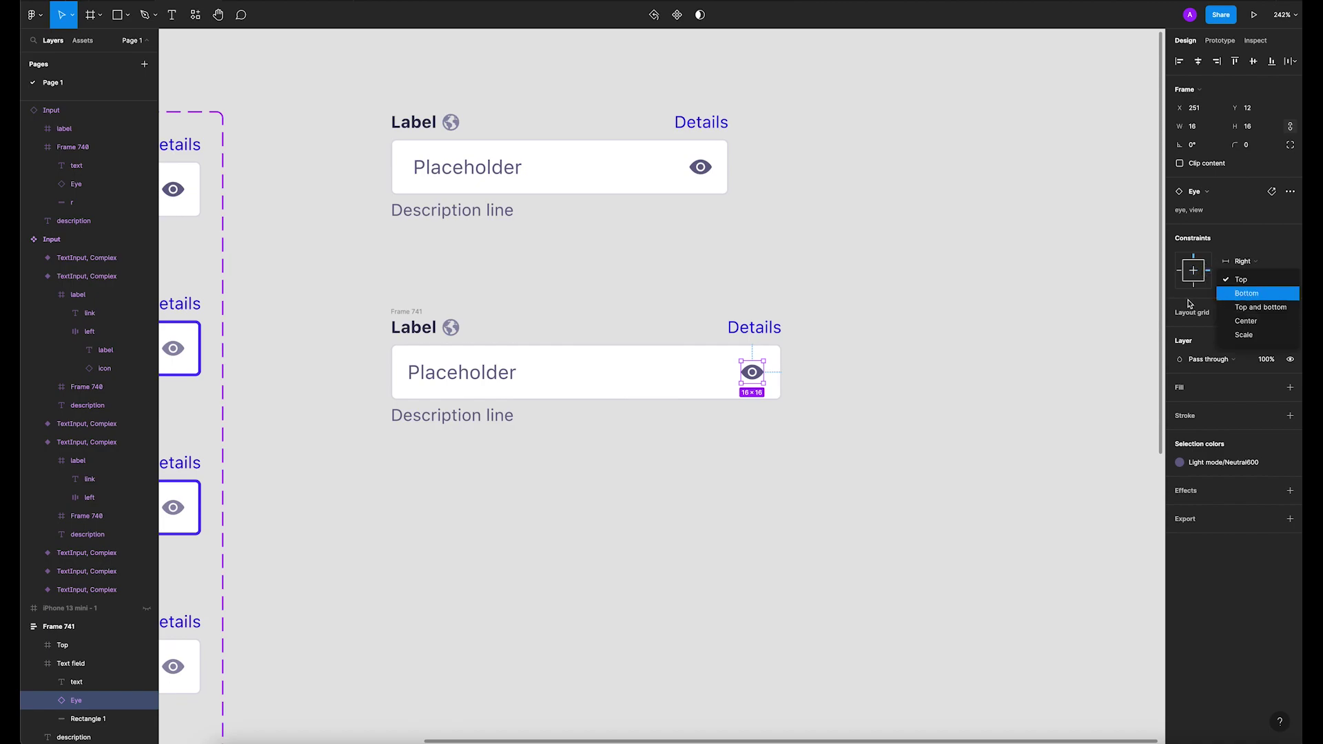
{"action": "left_click", "coordinate": [1265, 280]}
{"action": "left_click", "coordinate": [891, 372]}
Step: Set the width of the rebuilt input's description line to Fill container
{"action": "left_click", "coordinate": [437, 423]}
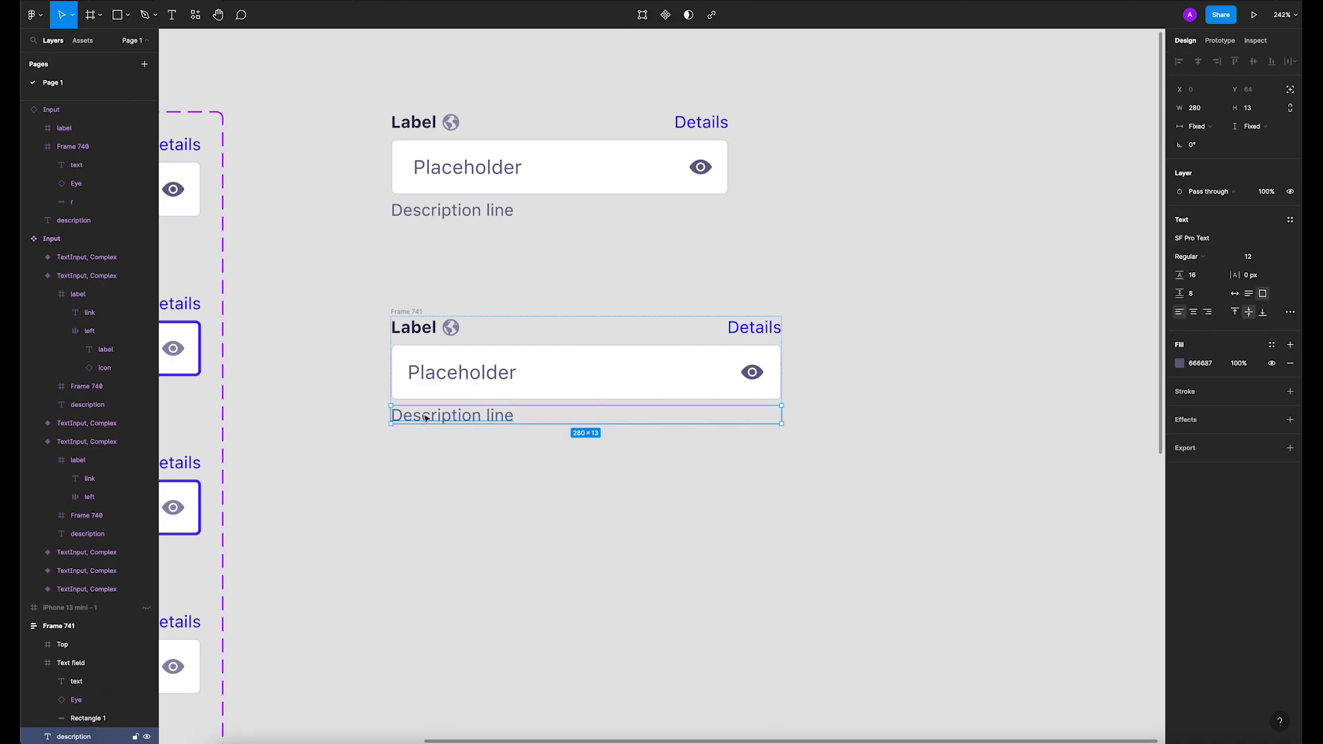
{"action": "left_click", "coordinate": [1202, 128]}
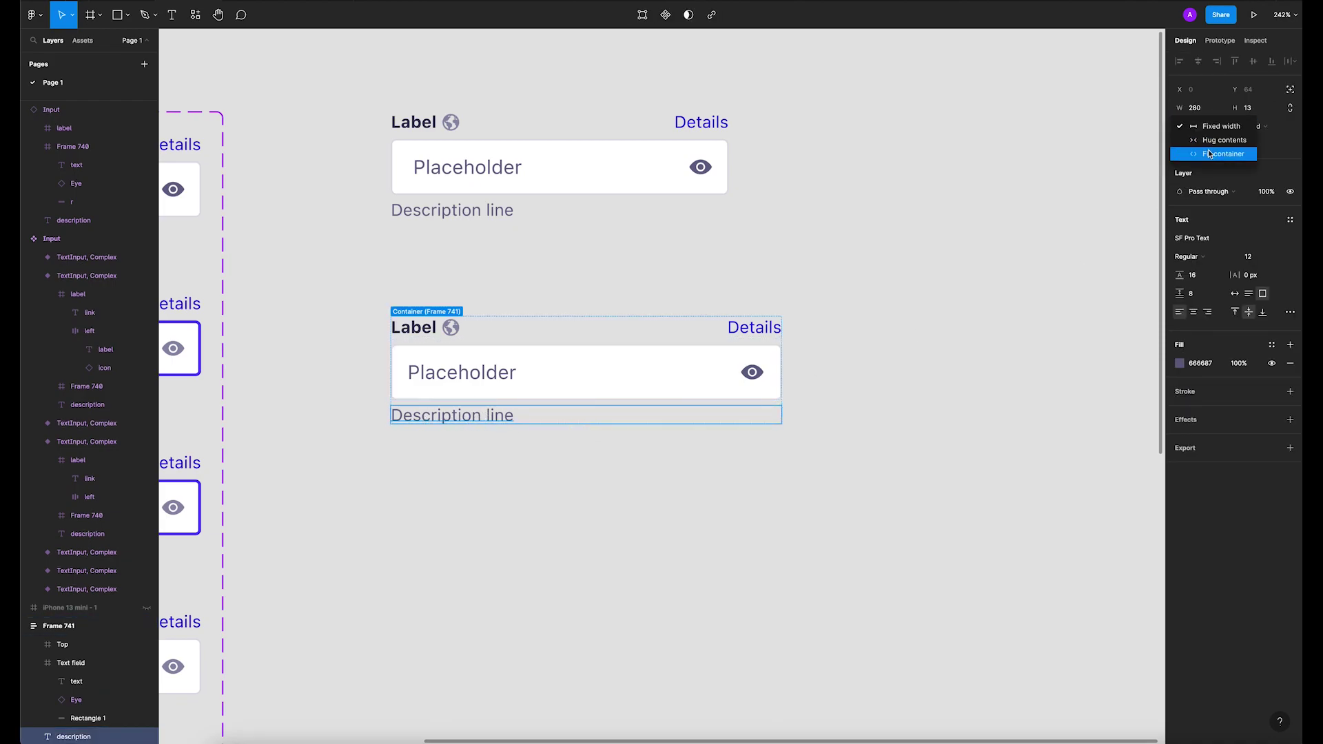
{"action": "left_click", "coordinate": [1210, 155]}
{"action": "key", "text": "shift+Return"}
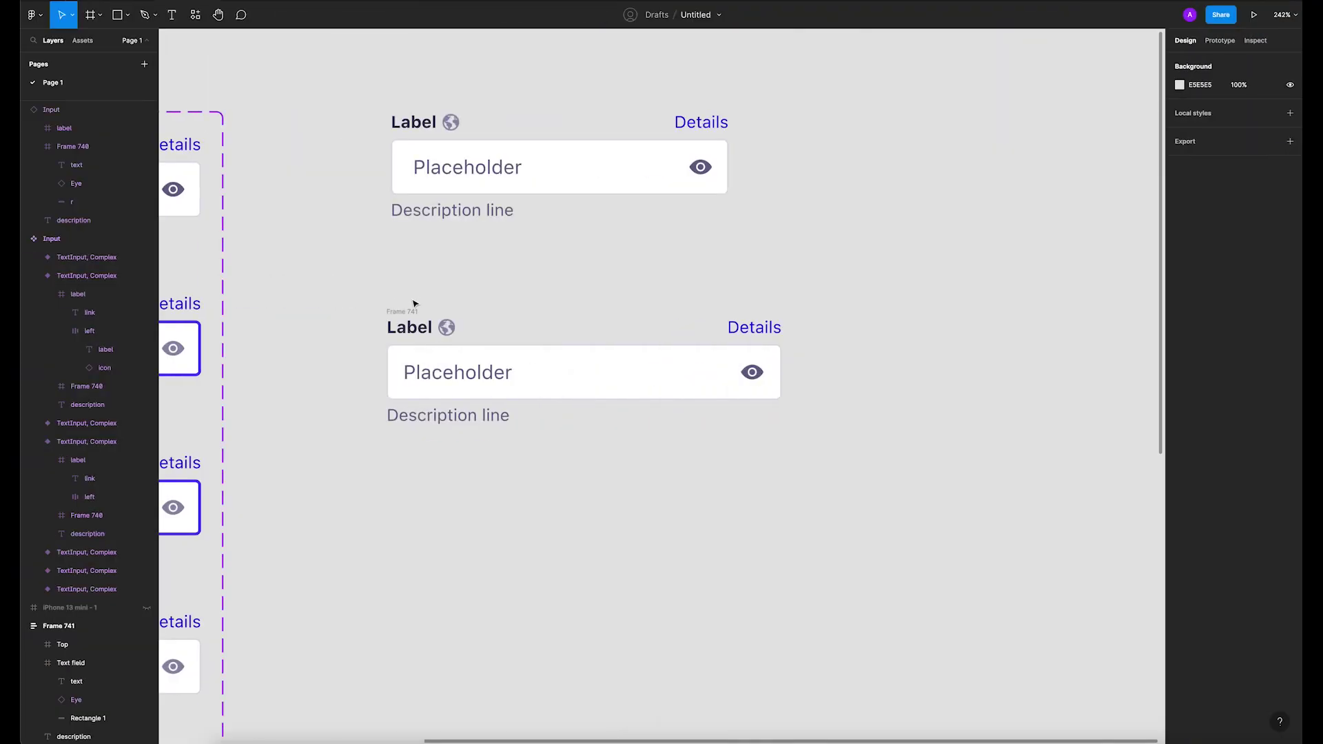
Step: Check the outer frame's width and height sizing options and stretch the frame from its left edge to about 298 wide
{"action": "left_click", "coordinate": [409, 312]}
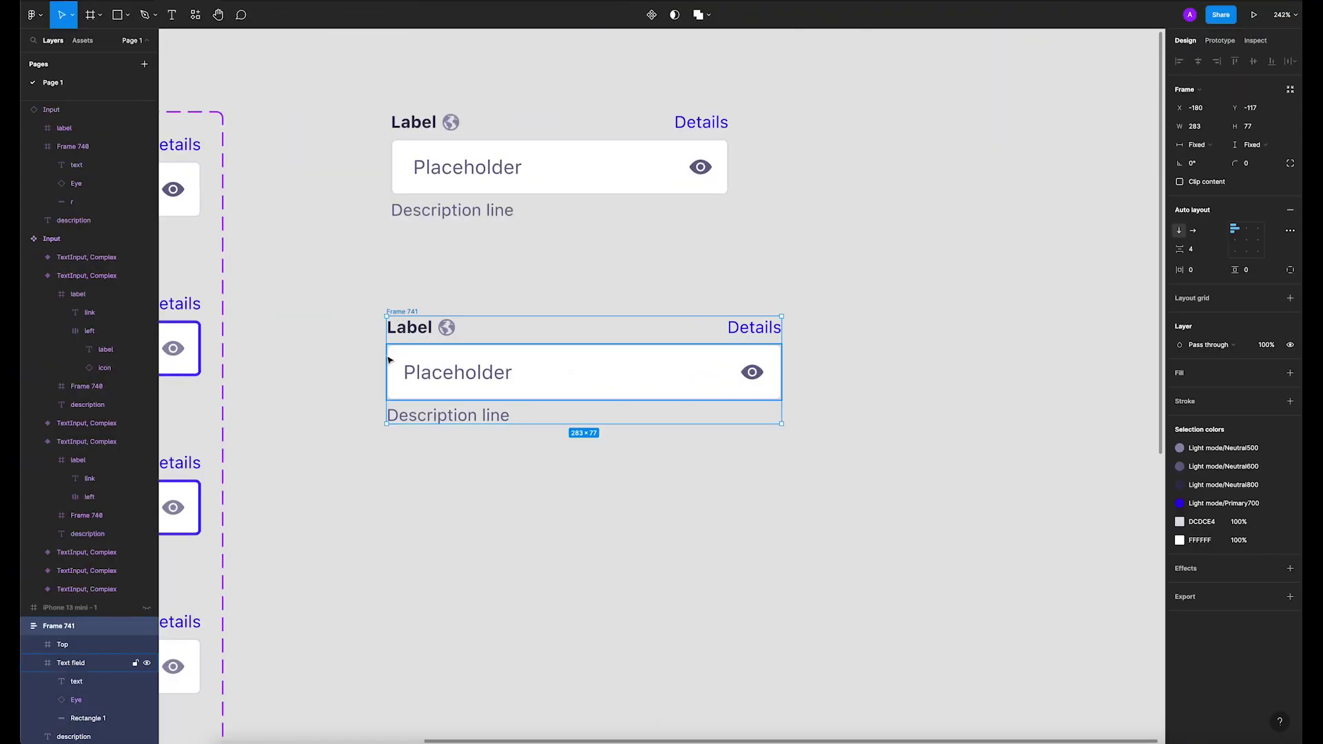
{"action": "left_click", "coordinate": [1207, 146]}
{"action": "left_click", "coordinate": [1263, 146]}
{"action": "left_click", "coordinate": [1261, 146]}
{"action": "left_click", "coordinate": [1247, 146]}
{"action": "key", "text": "Escape"}
{"action": "left_click", "coordinate": [405, 312]}
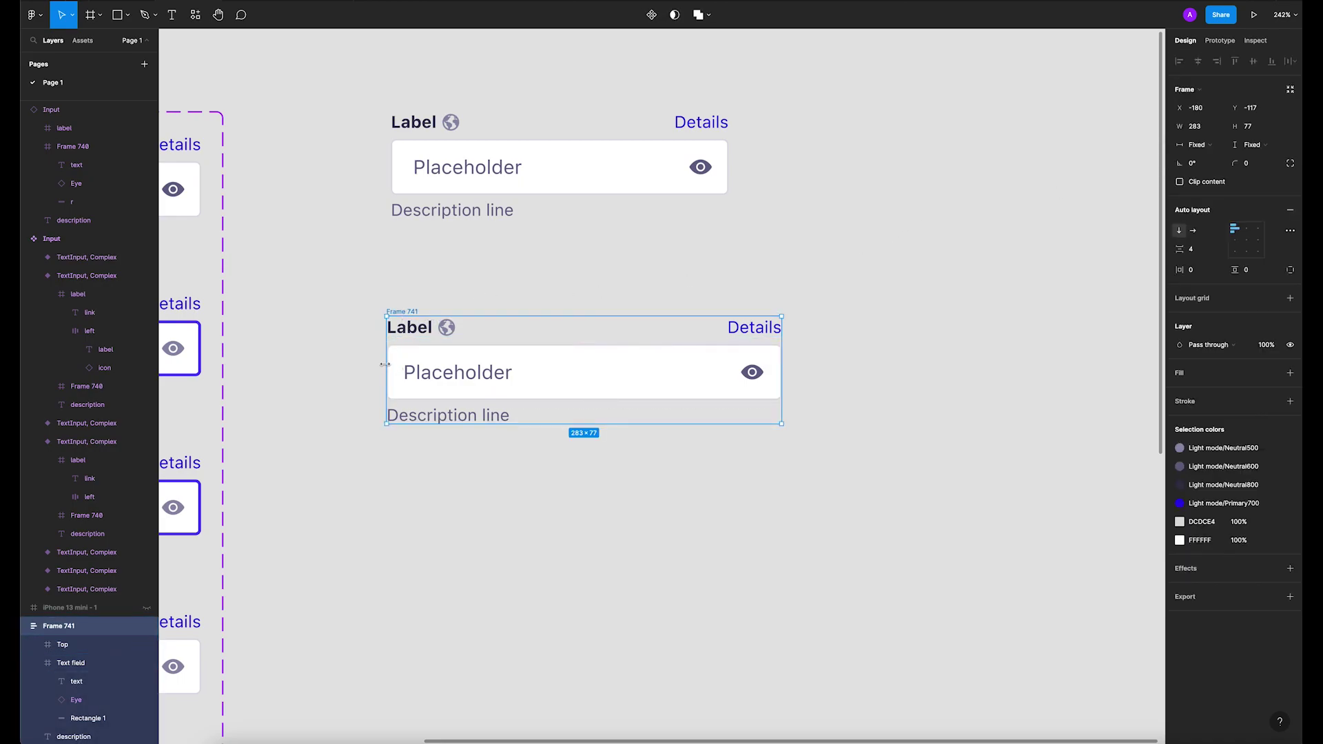
{"action": "left_click_drag", "start_coordinate": [411, 367], "coordinate": [365, 346]}
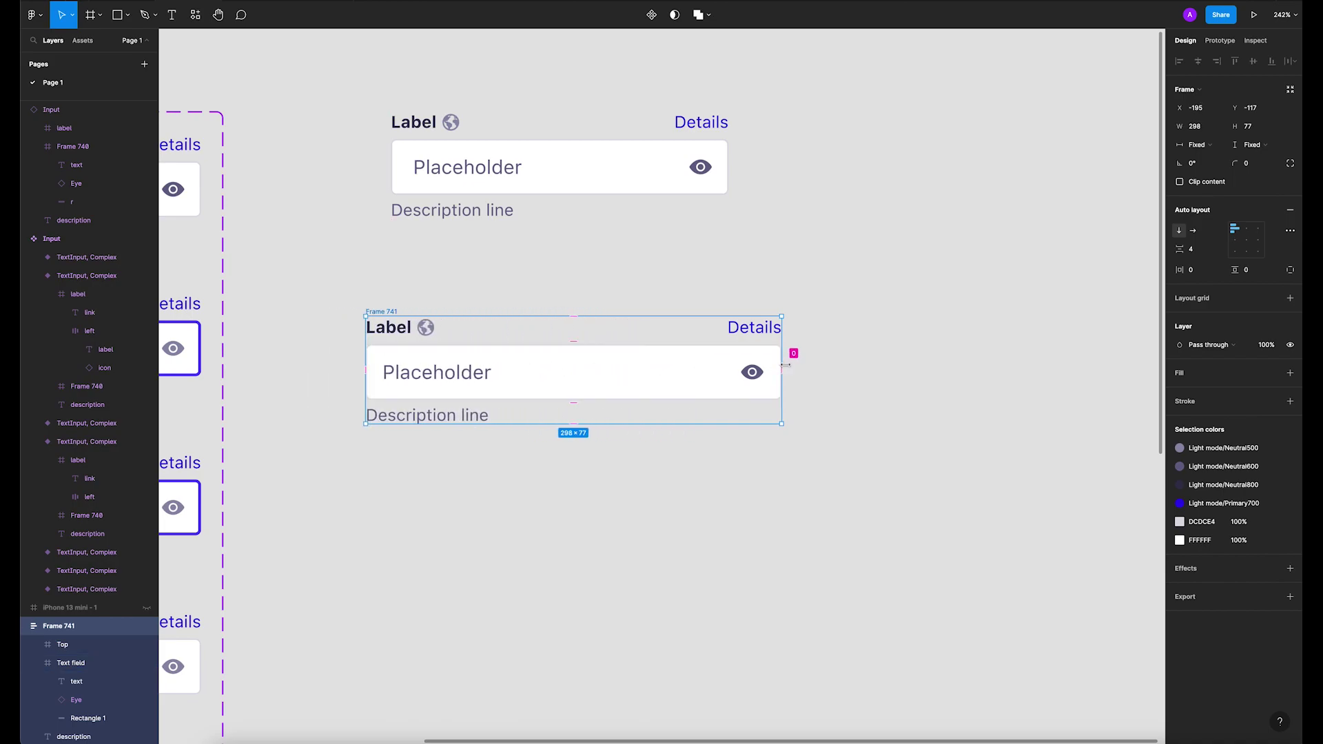